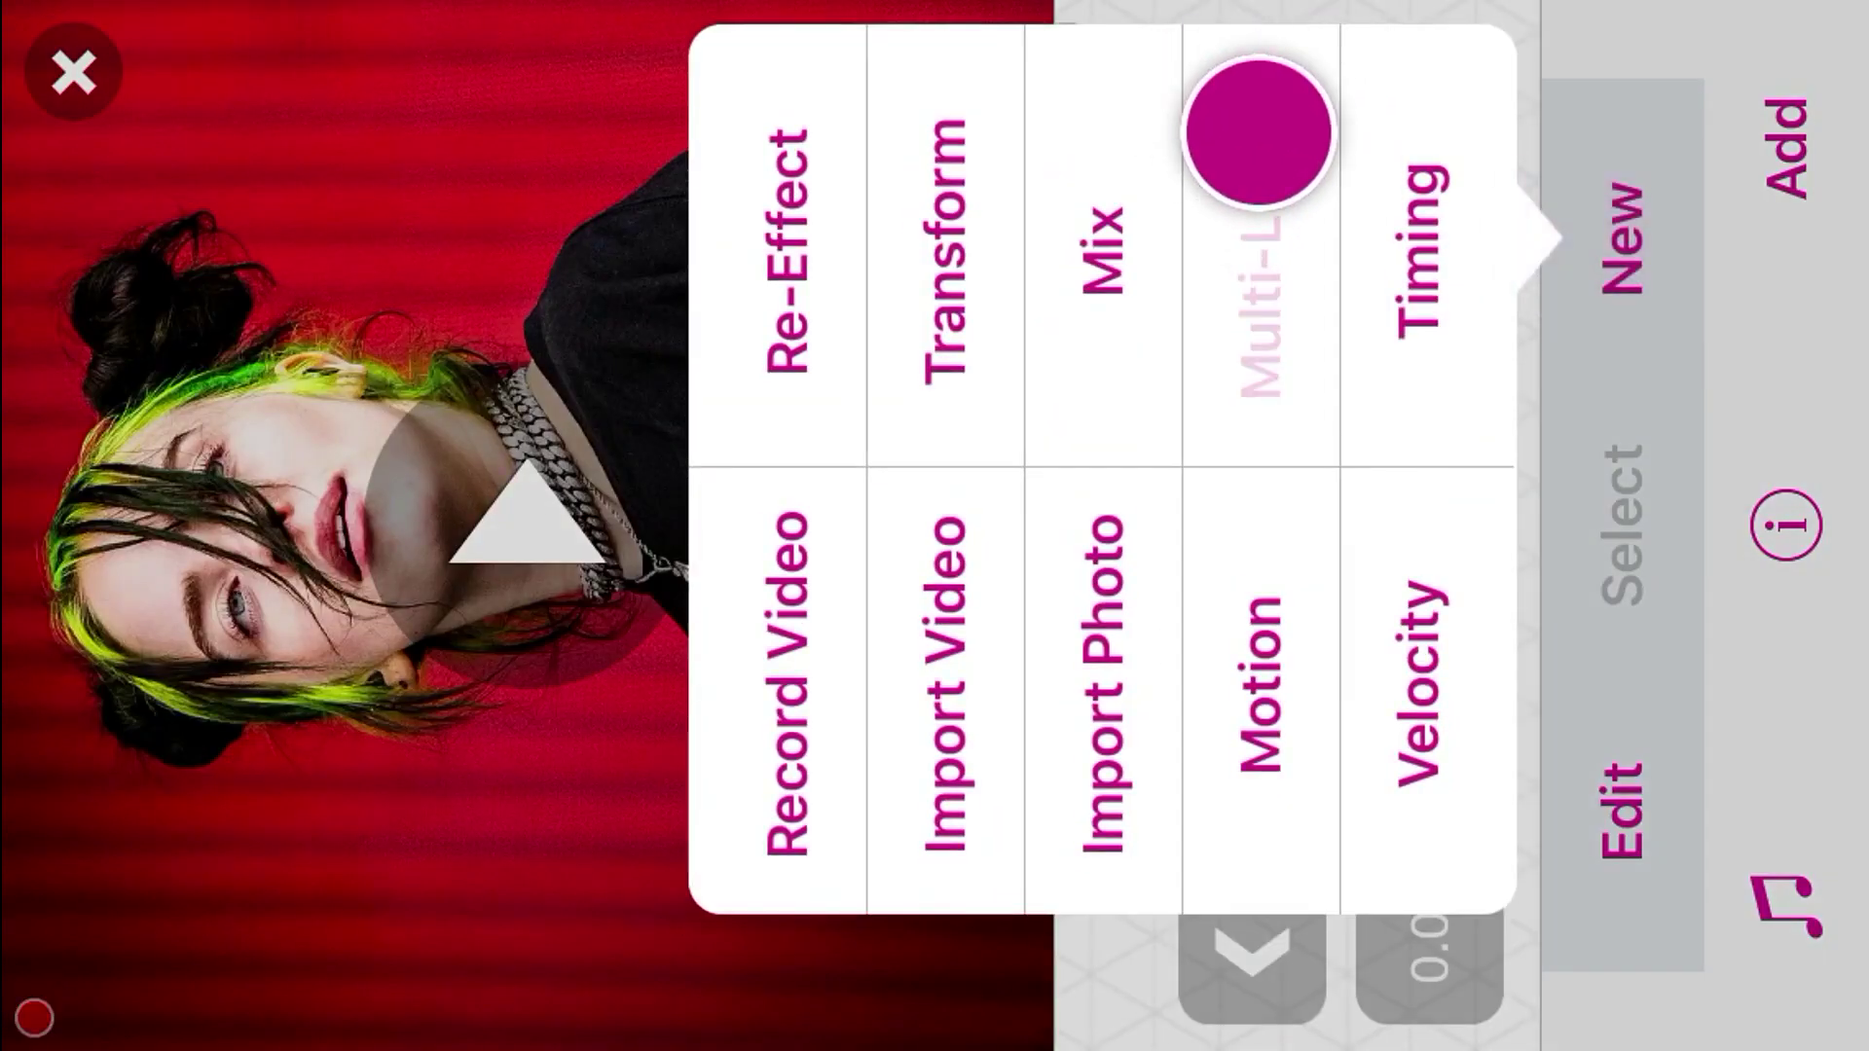
# Step: Fill layer 2's subject with a cyan Solid Color effect and choose to copy a layer into layer 3
pyautogui.click(1259, 132)
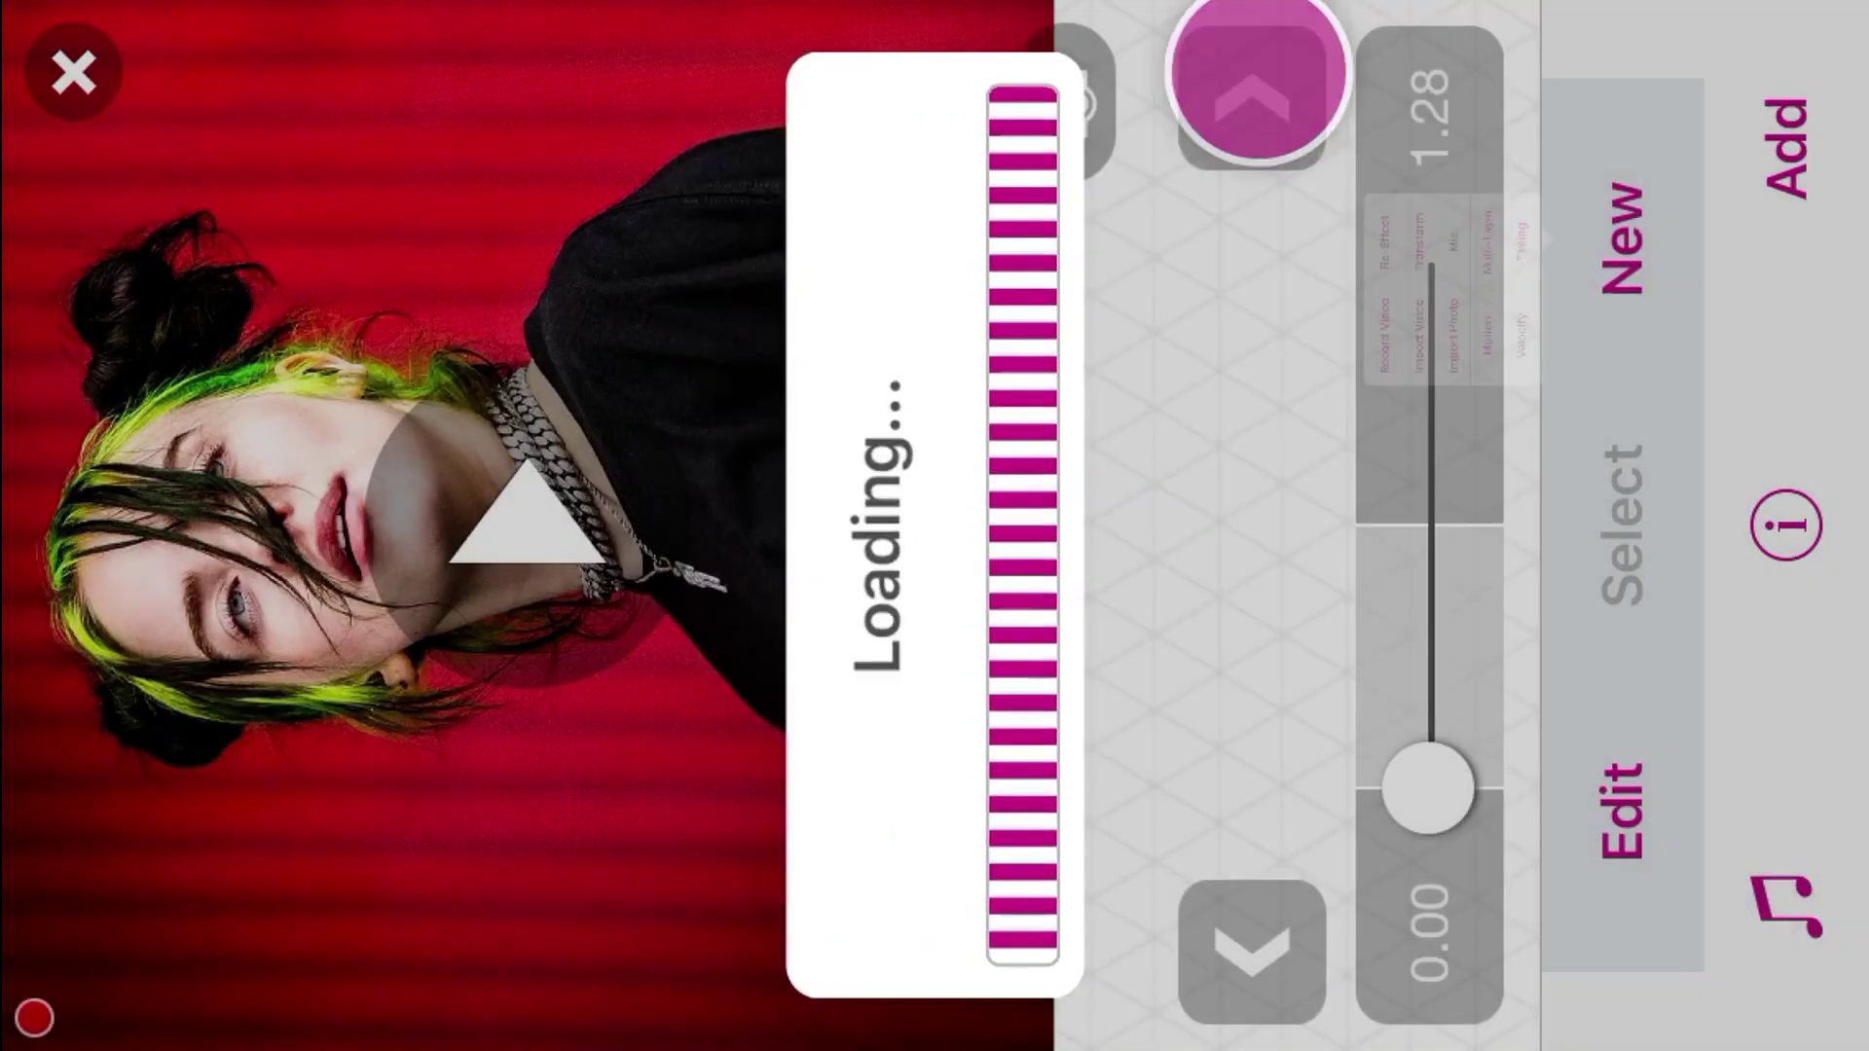
pyautogui.click(363, 909)
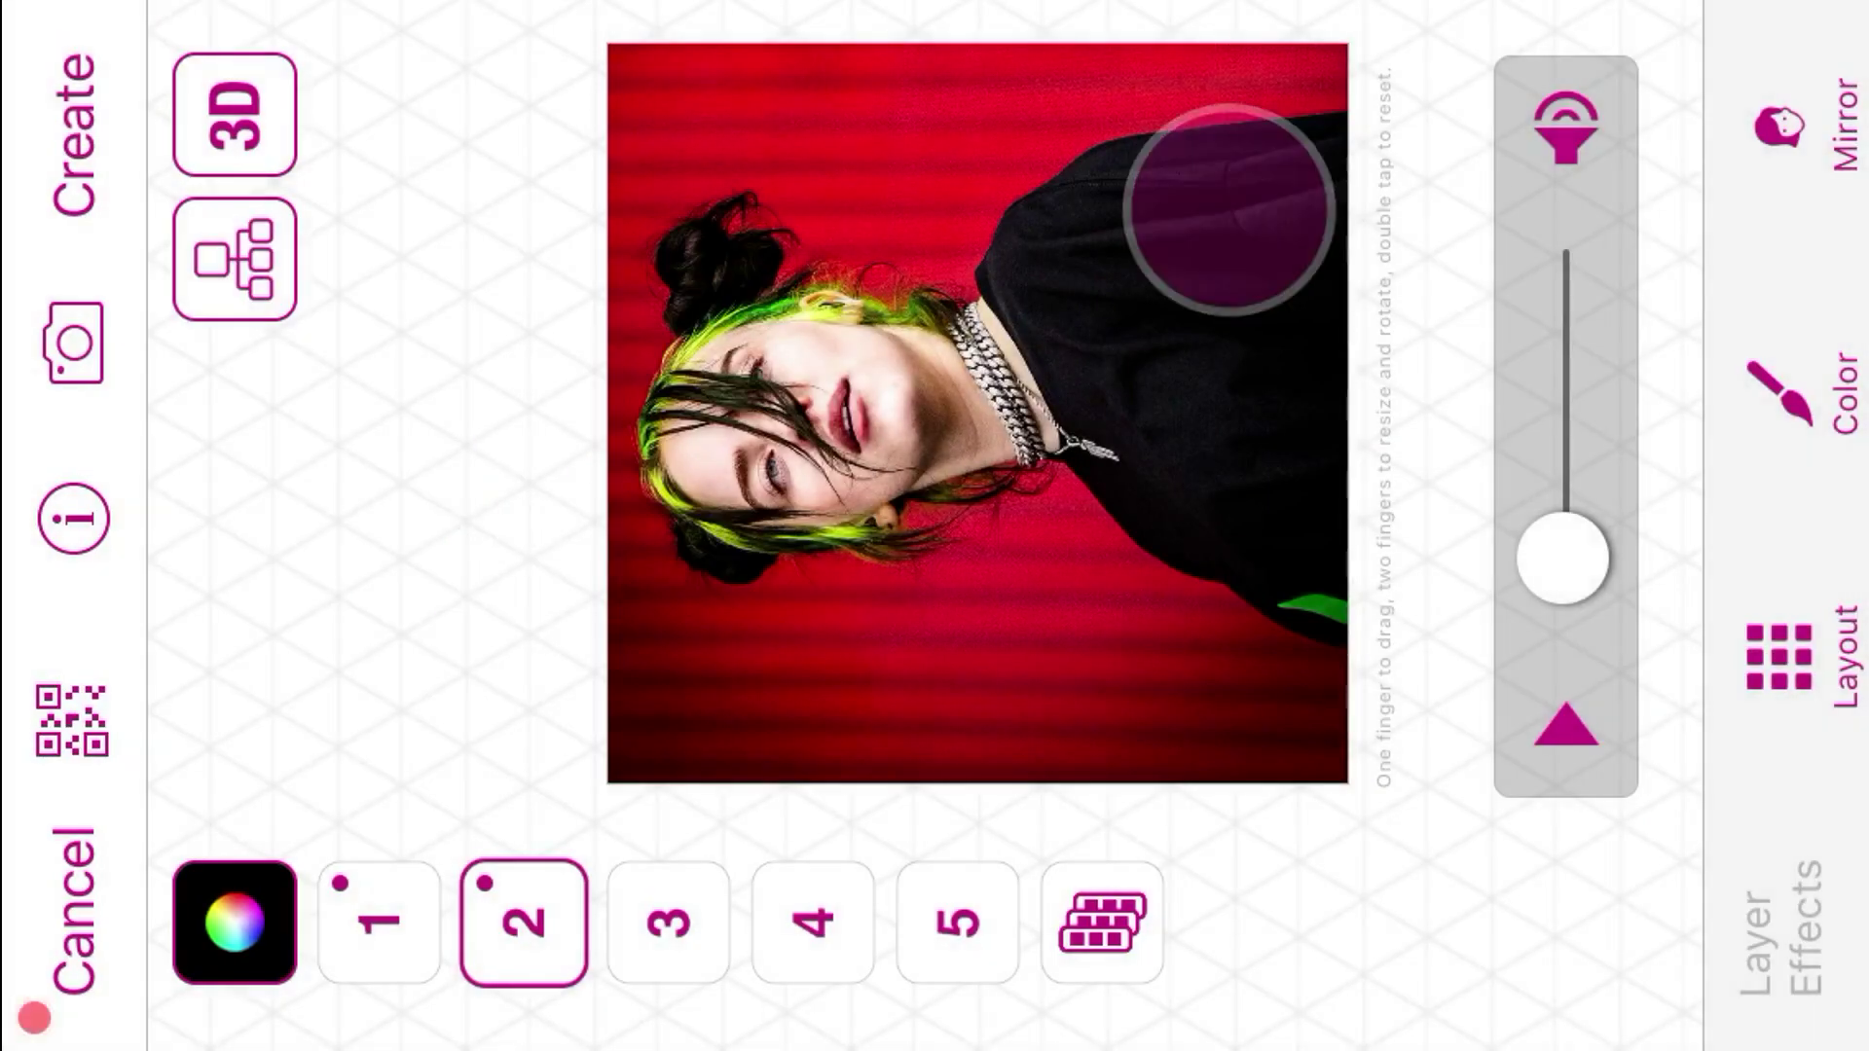
pyautogui.click(1777, 362)
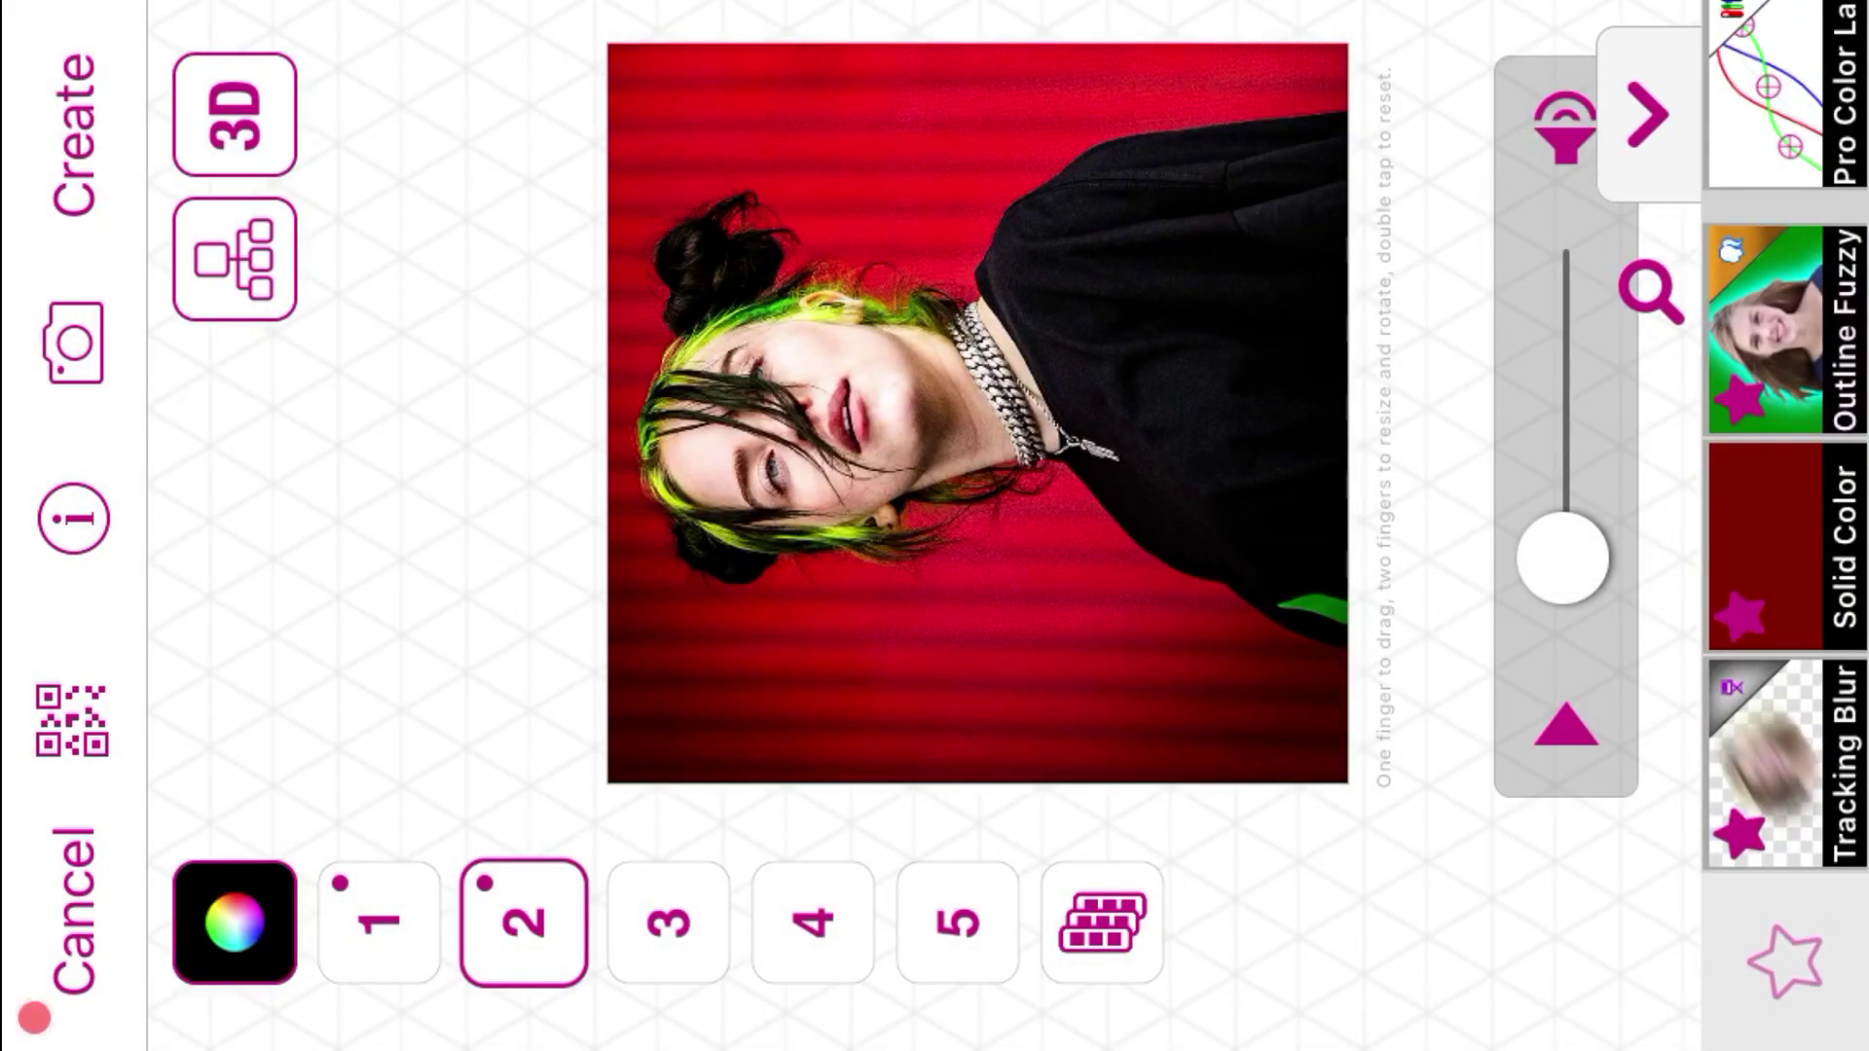
pyautogui.click(1787, 545)
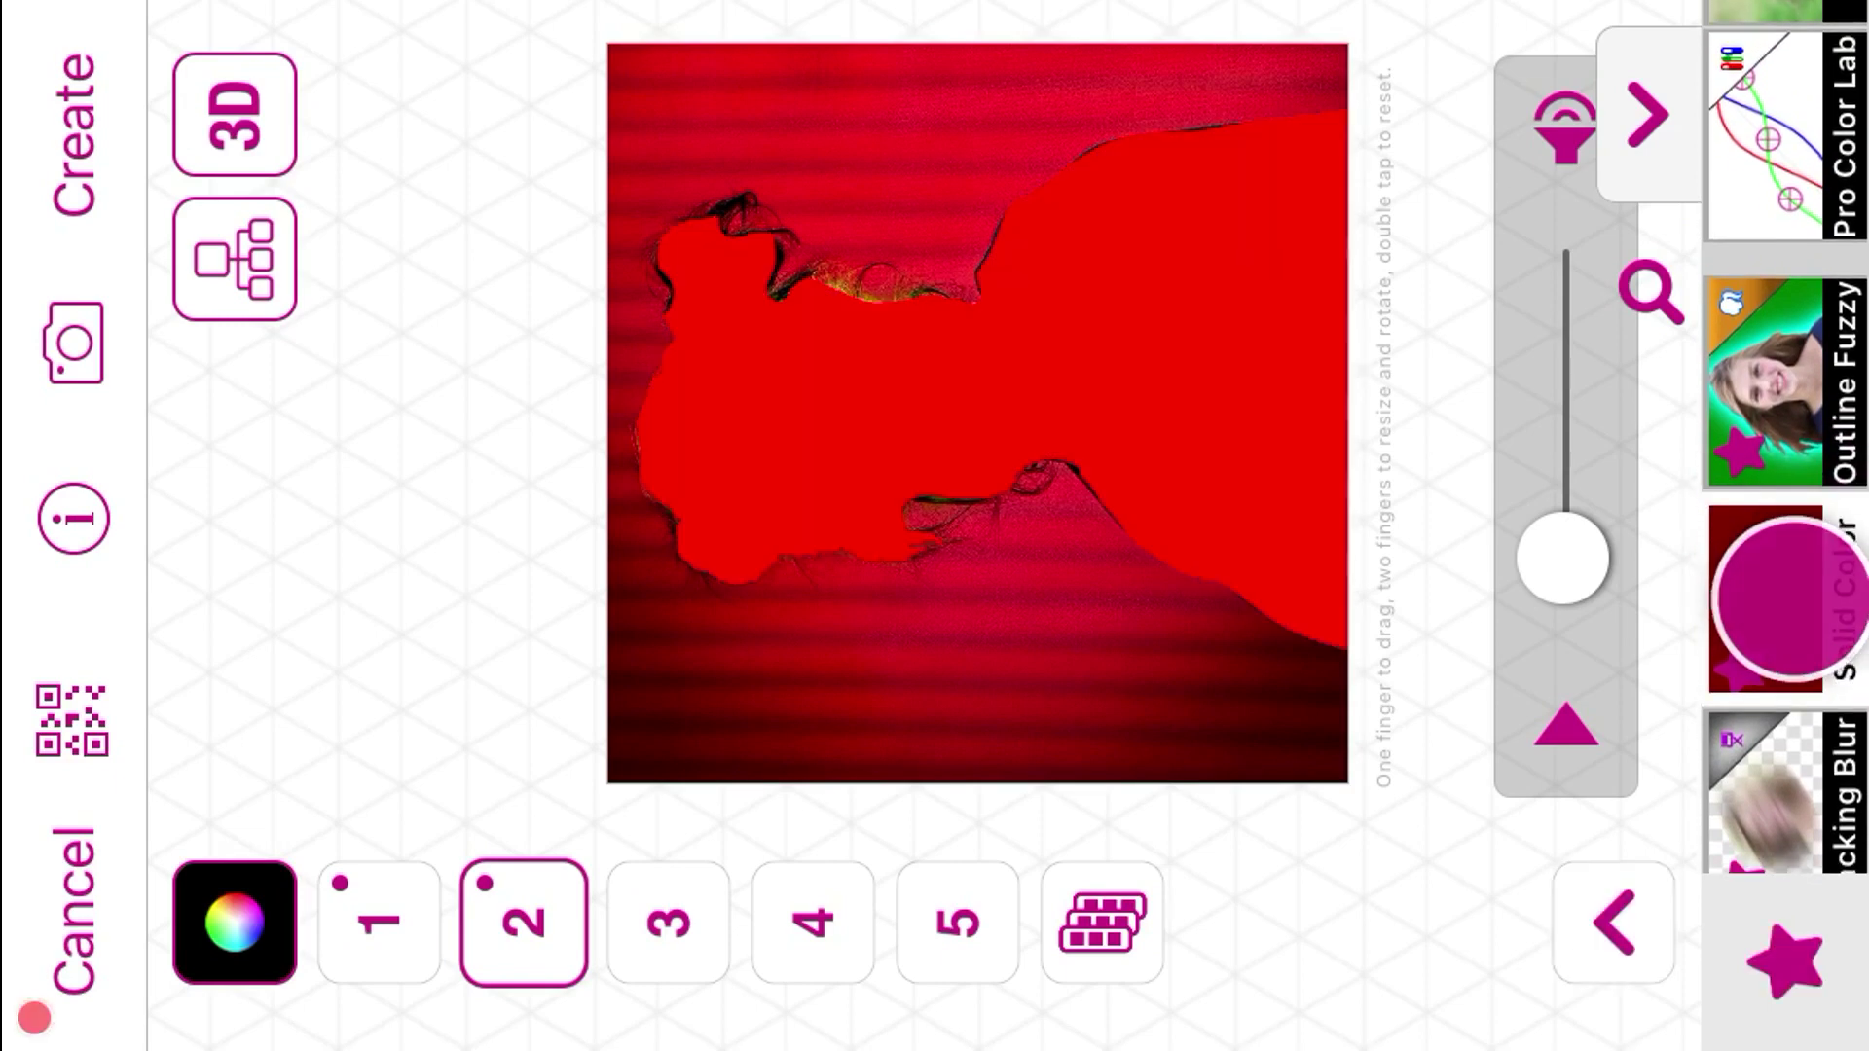
pyautogui.moveTo(1347, 488)
pyautogui.mouseDown()
pyautogui.moveTo(1115, 355)
pyautogui.moveTo(1136, 467)
pyautogui.moveTo(1300, 806)
pyautogui.moveTo(1468, 847)
pyautogui.mouseUp()
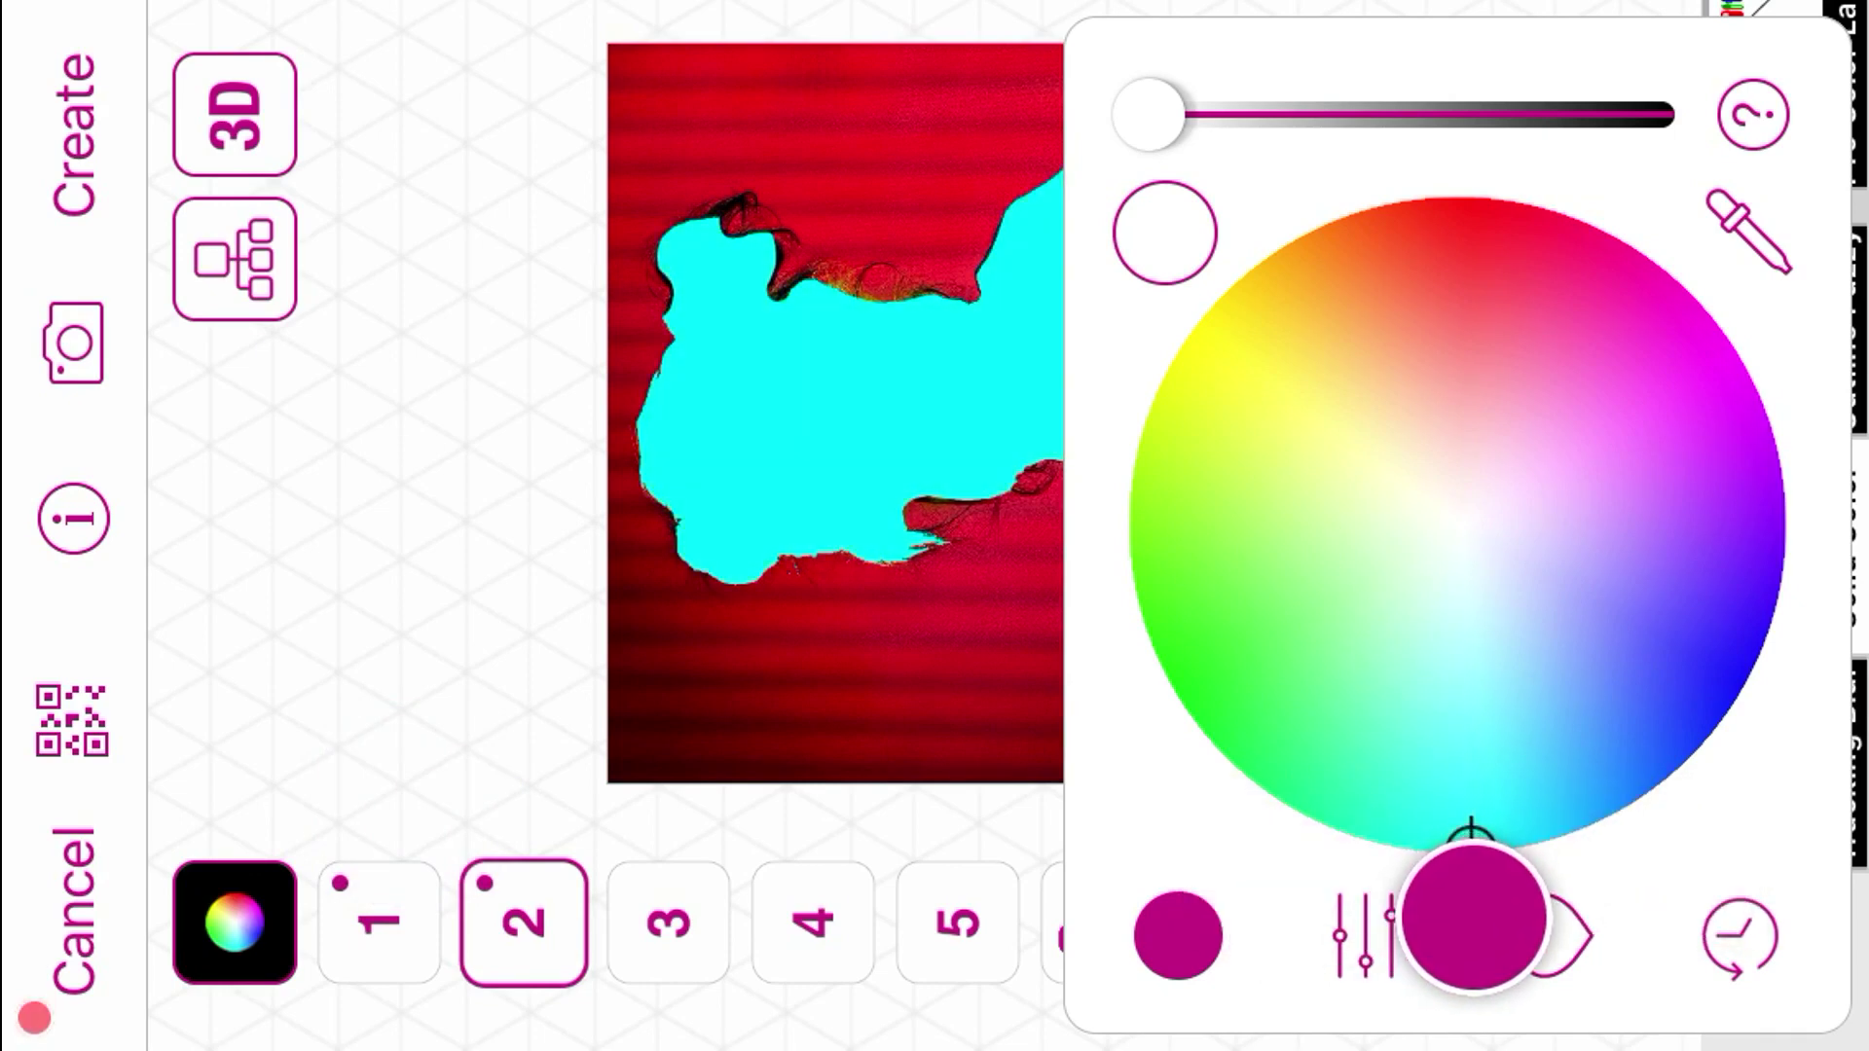
pyautogui.click(272, 312)
pyautogui.click(1512, 521)
# Step: Copy layer 2 into layer 3 and set the copied layer's effect strength to 0
pyautogui.click(1031, 584)
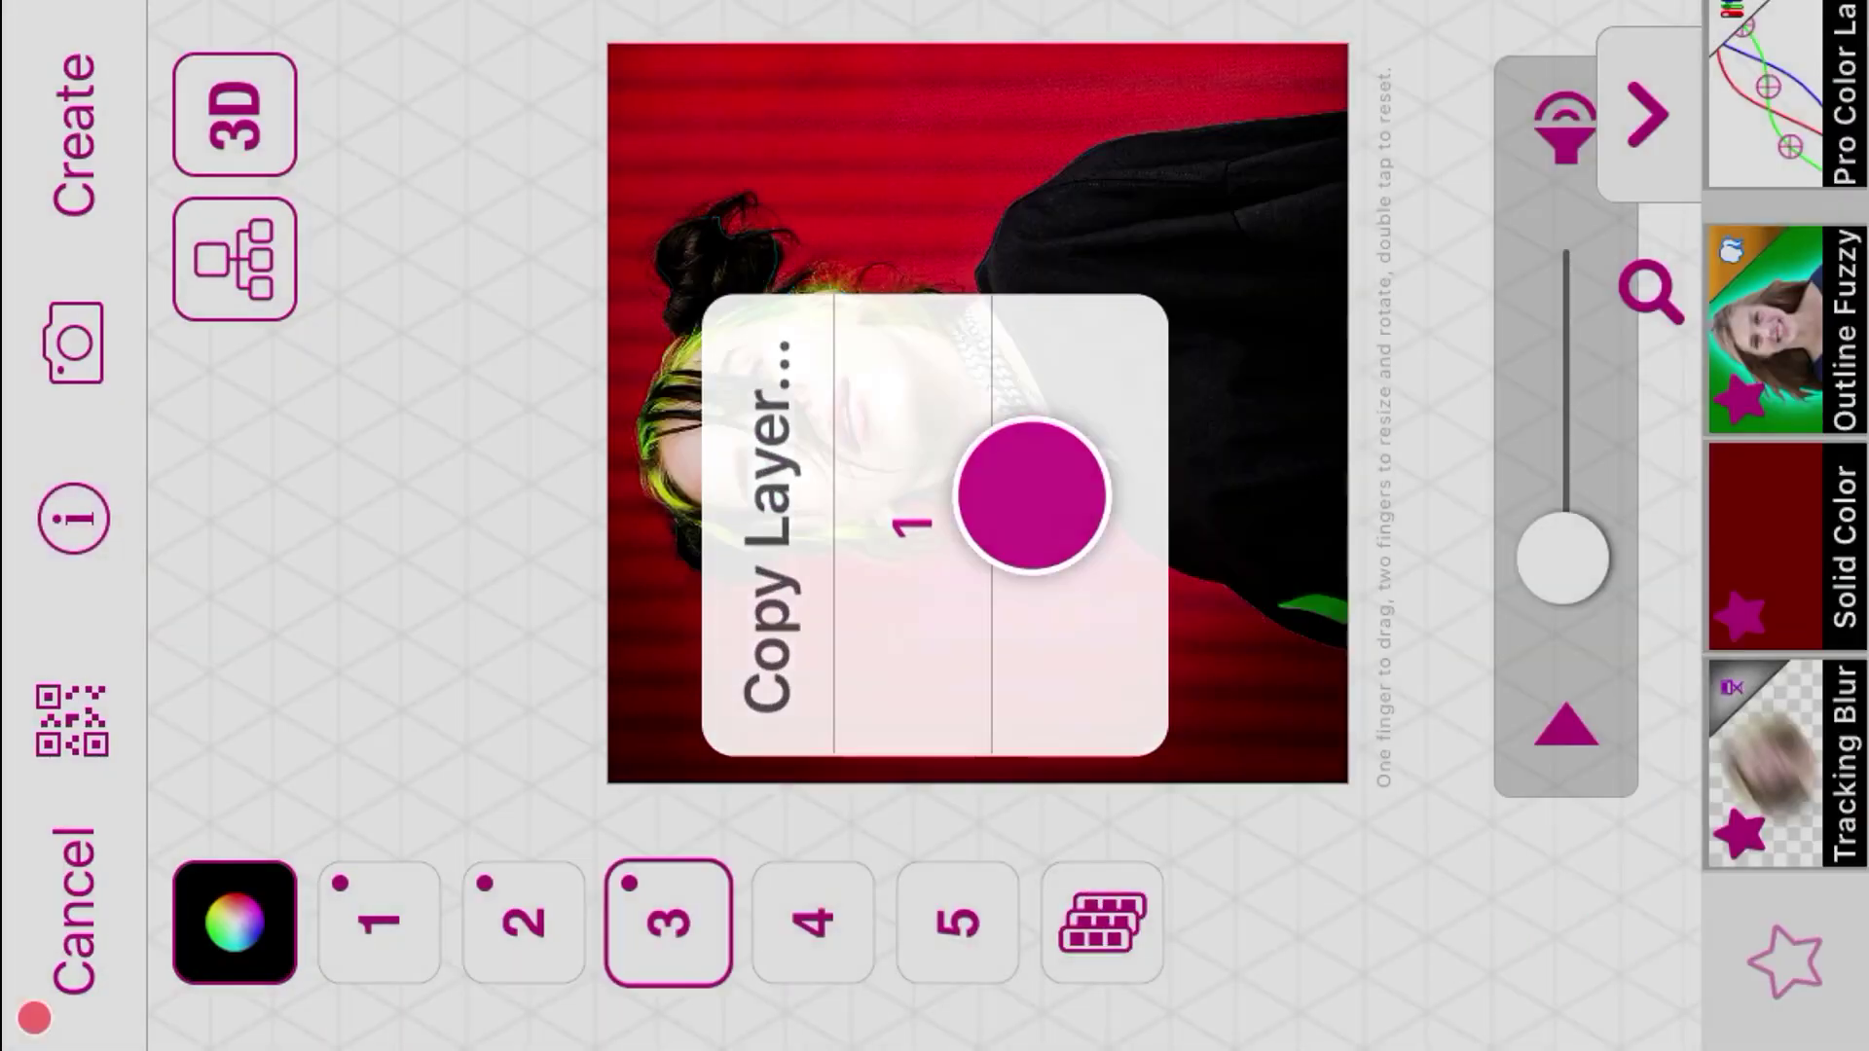
pyautogui.moveTo(1505, 323); pyautogui.dragTo(1563, 560)
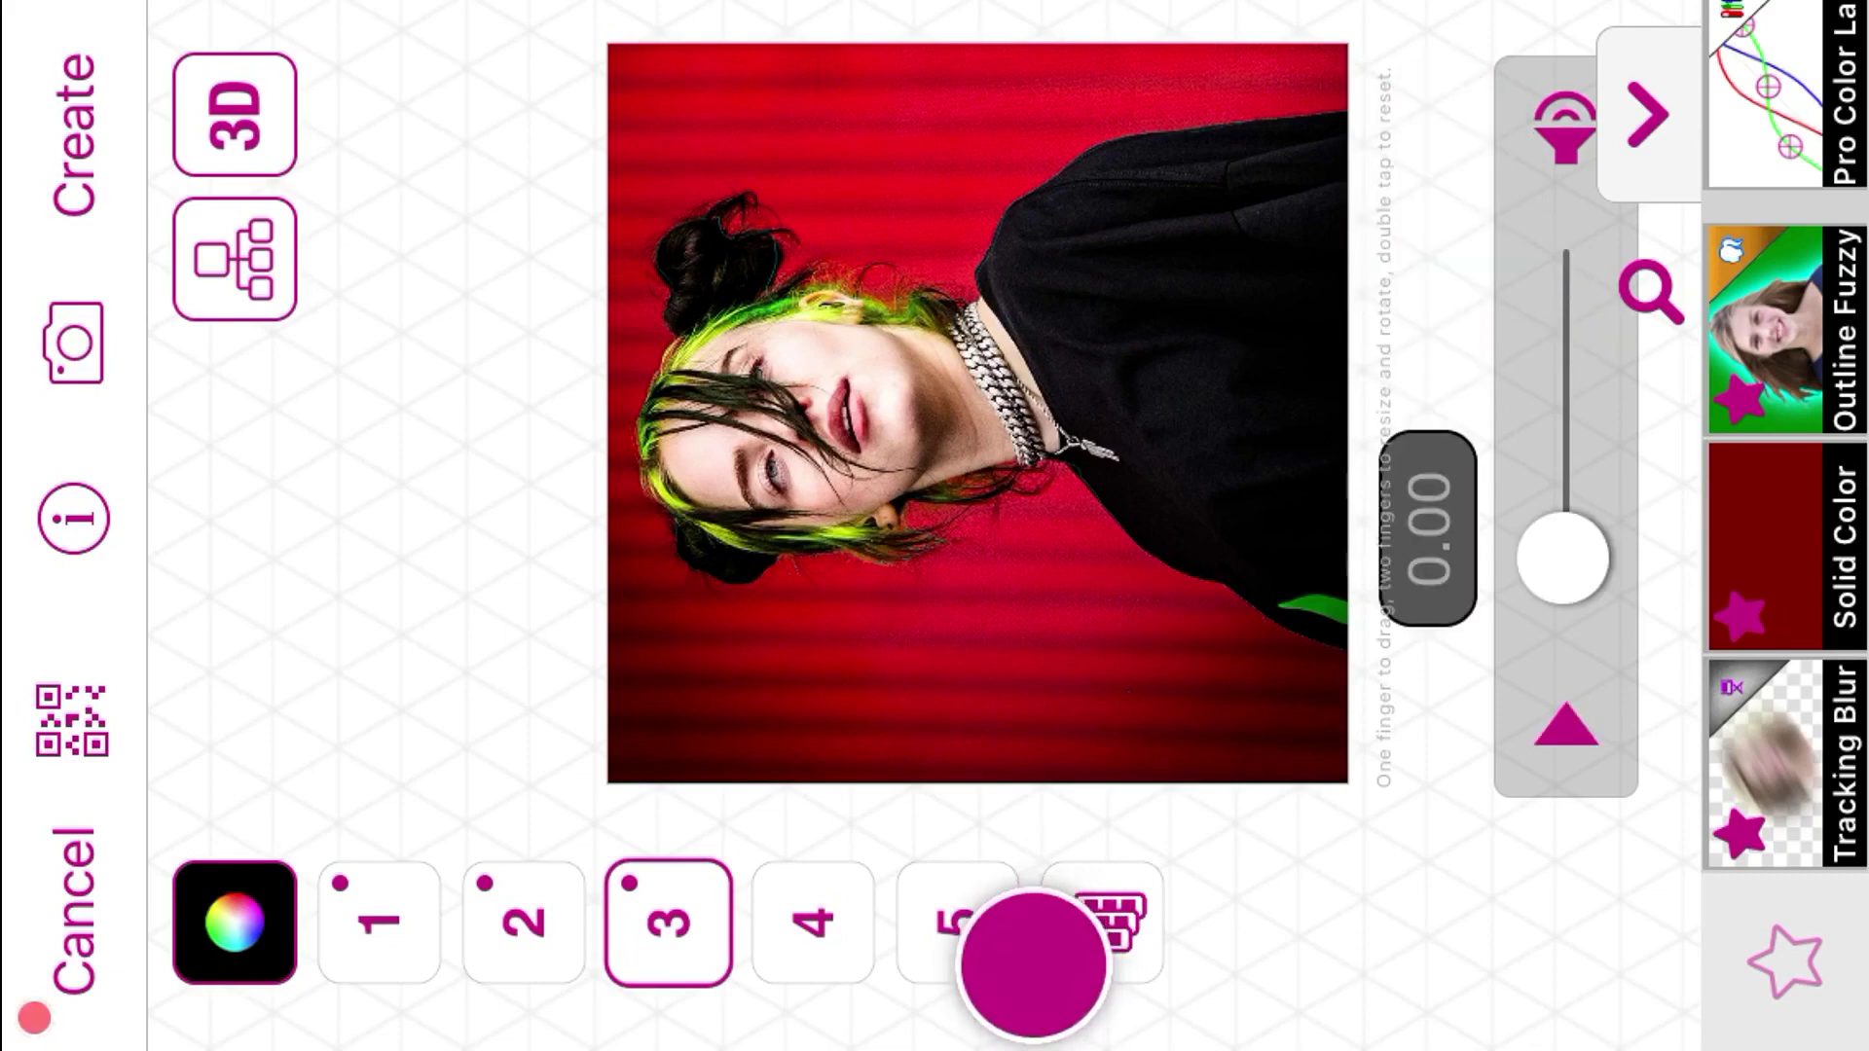
pyautogui.click(681, 845)
pyautogui.click(417, 334)
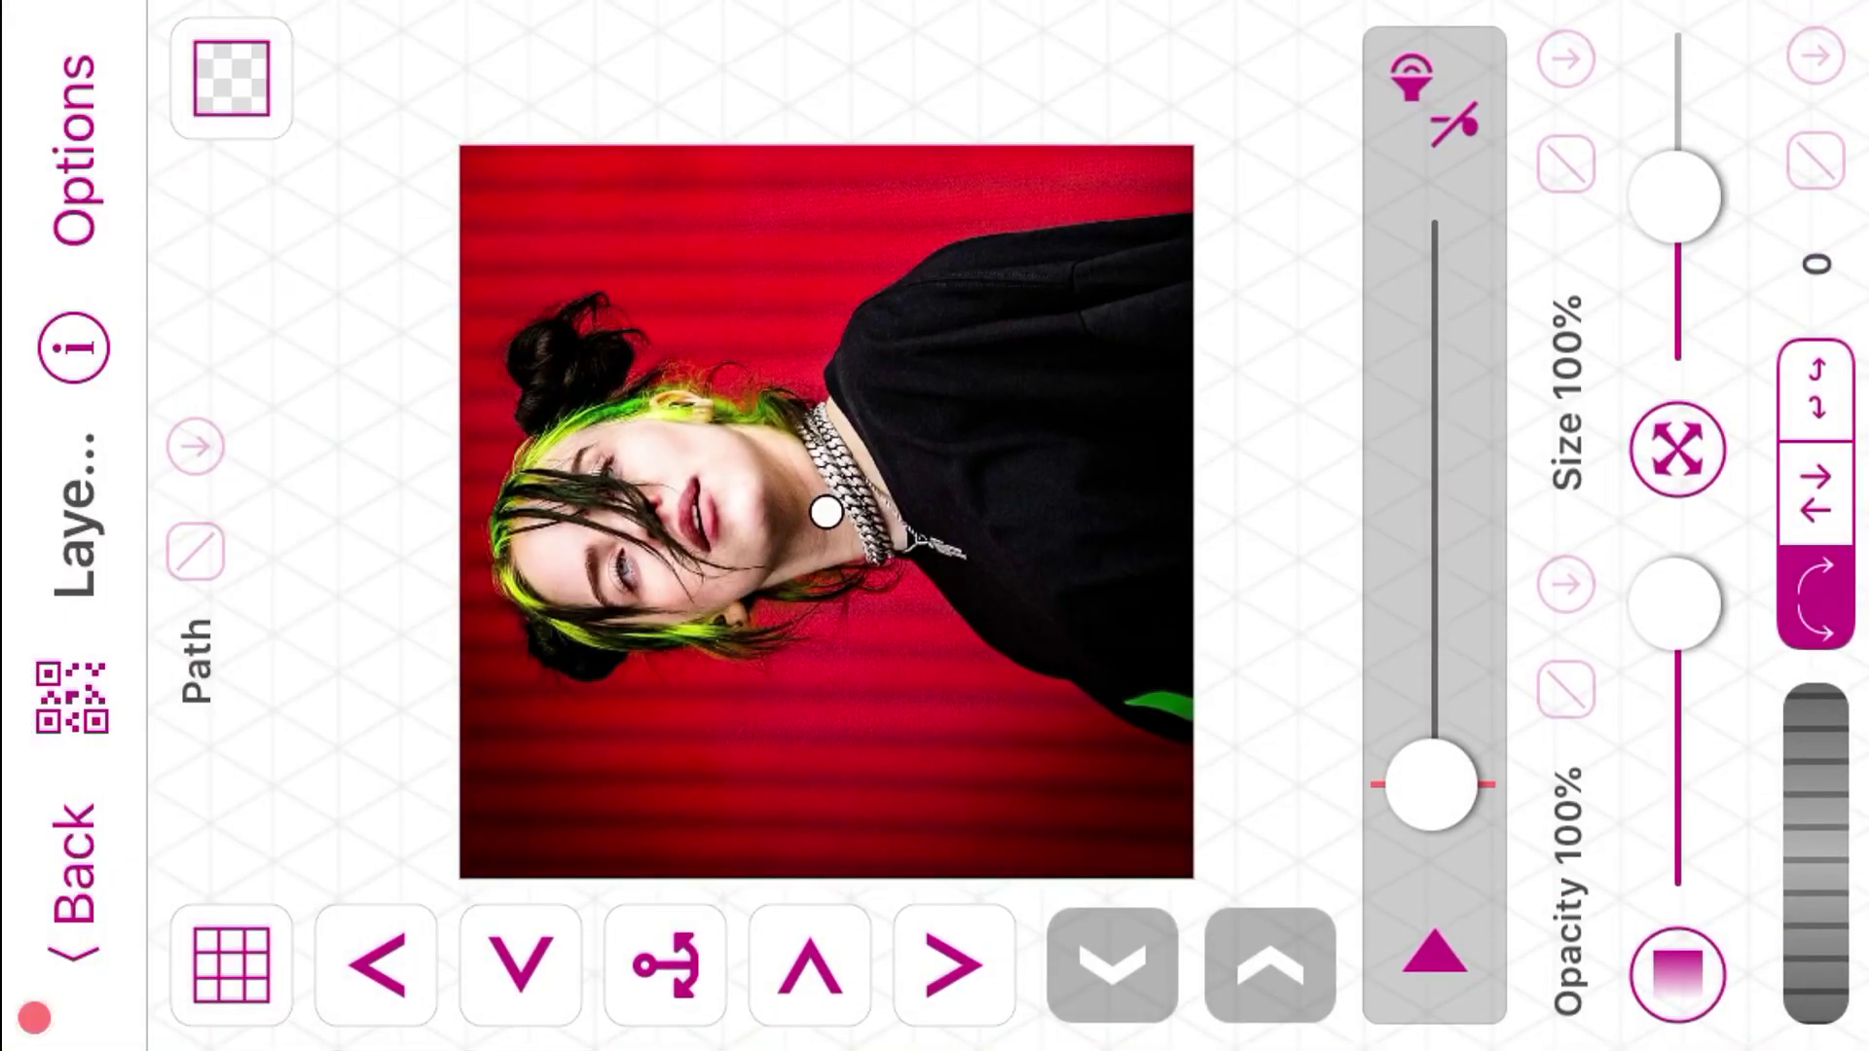
# Step: Keyframe layer 3's portrait moving upward at 0.28 with a Custom path curve
pyautogui.moveTo(1431, 784); pyautogui.dragTo(1431, 265)
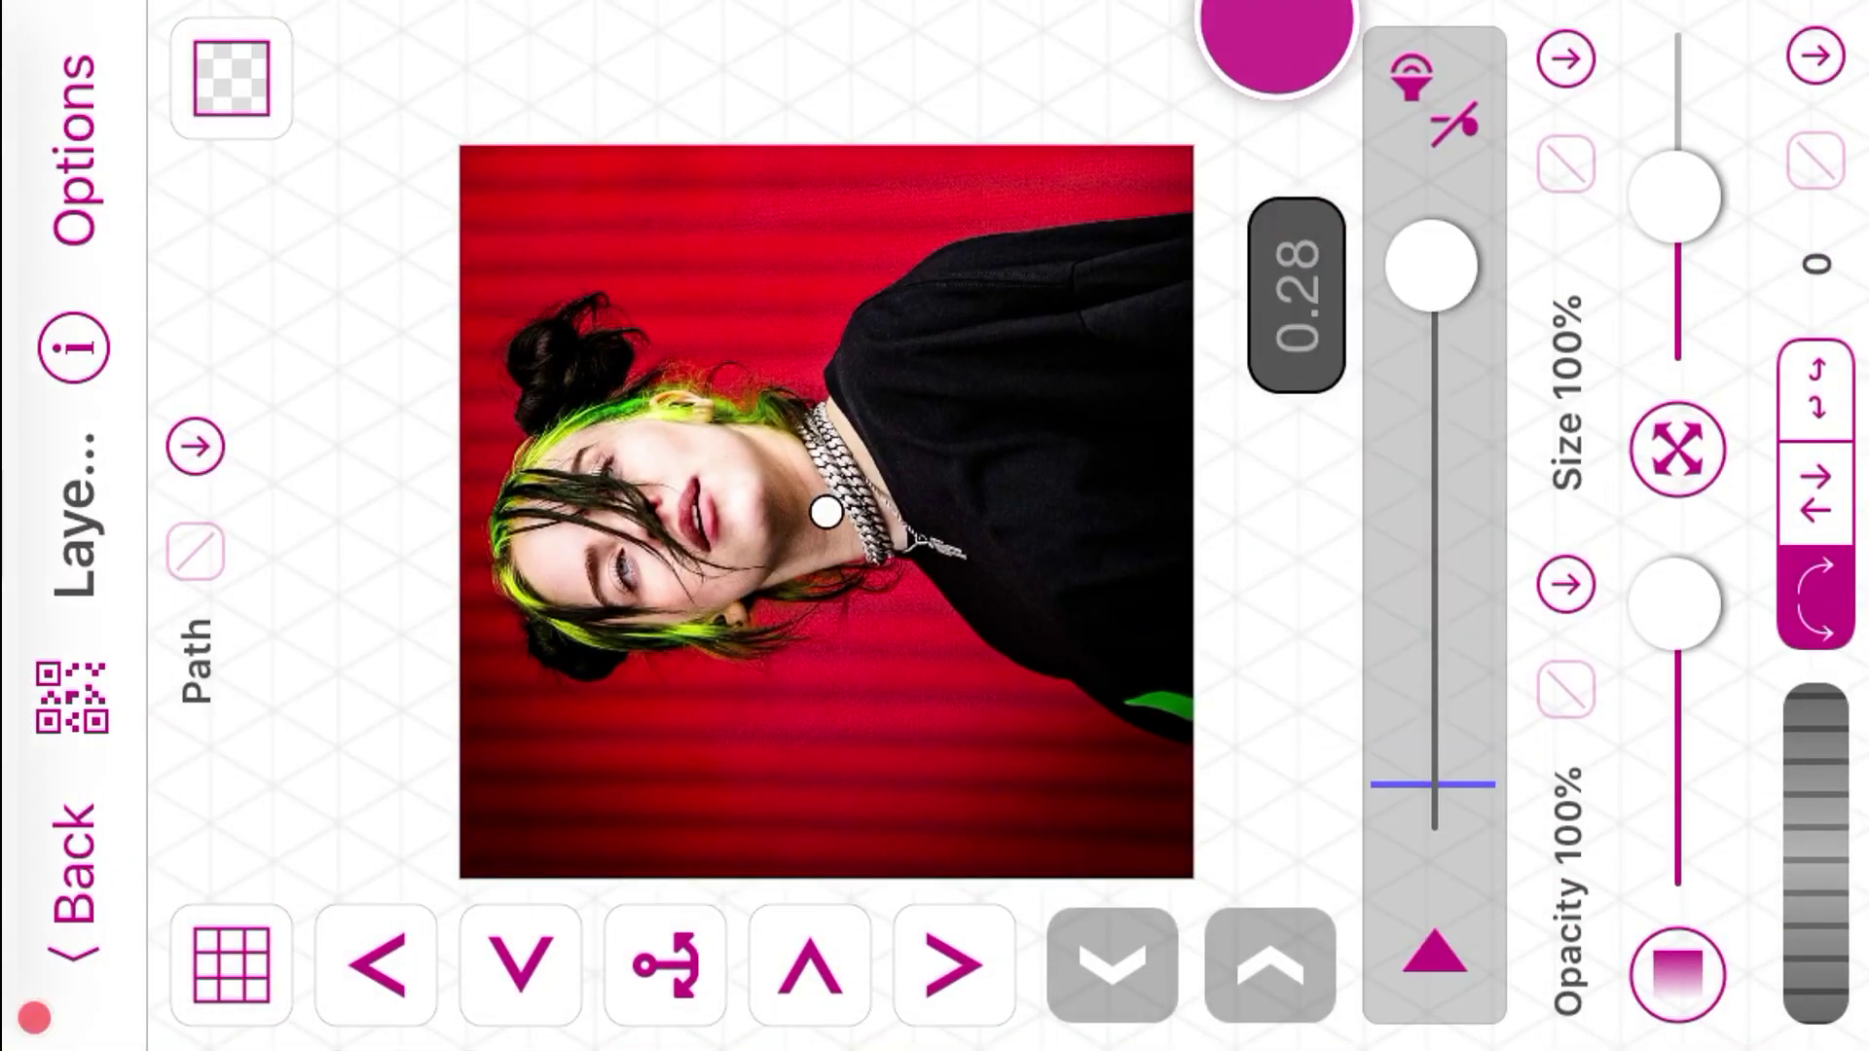
pyautogui.click(818, 950)
pyautogui.moveTo(813, 314); pyautogui.dragTo(815, 39)
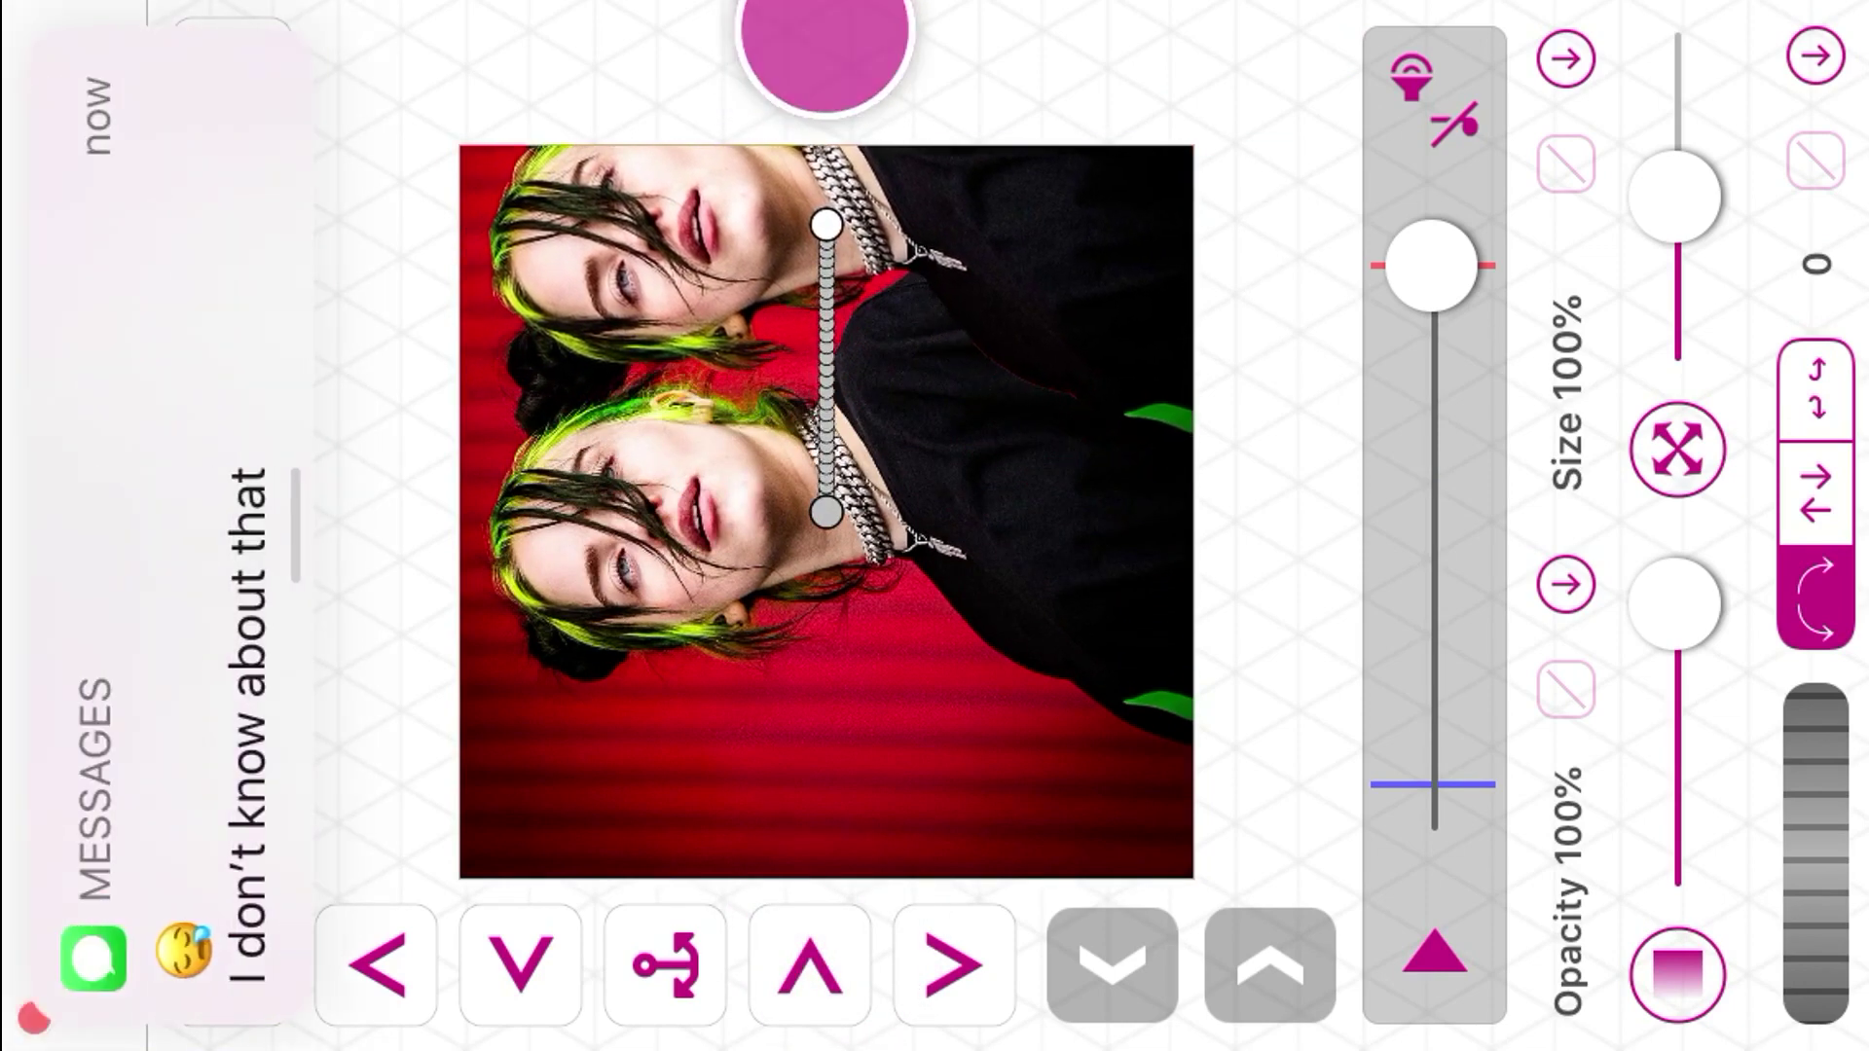
pyautogui.click(195, 552)
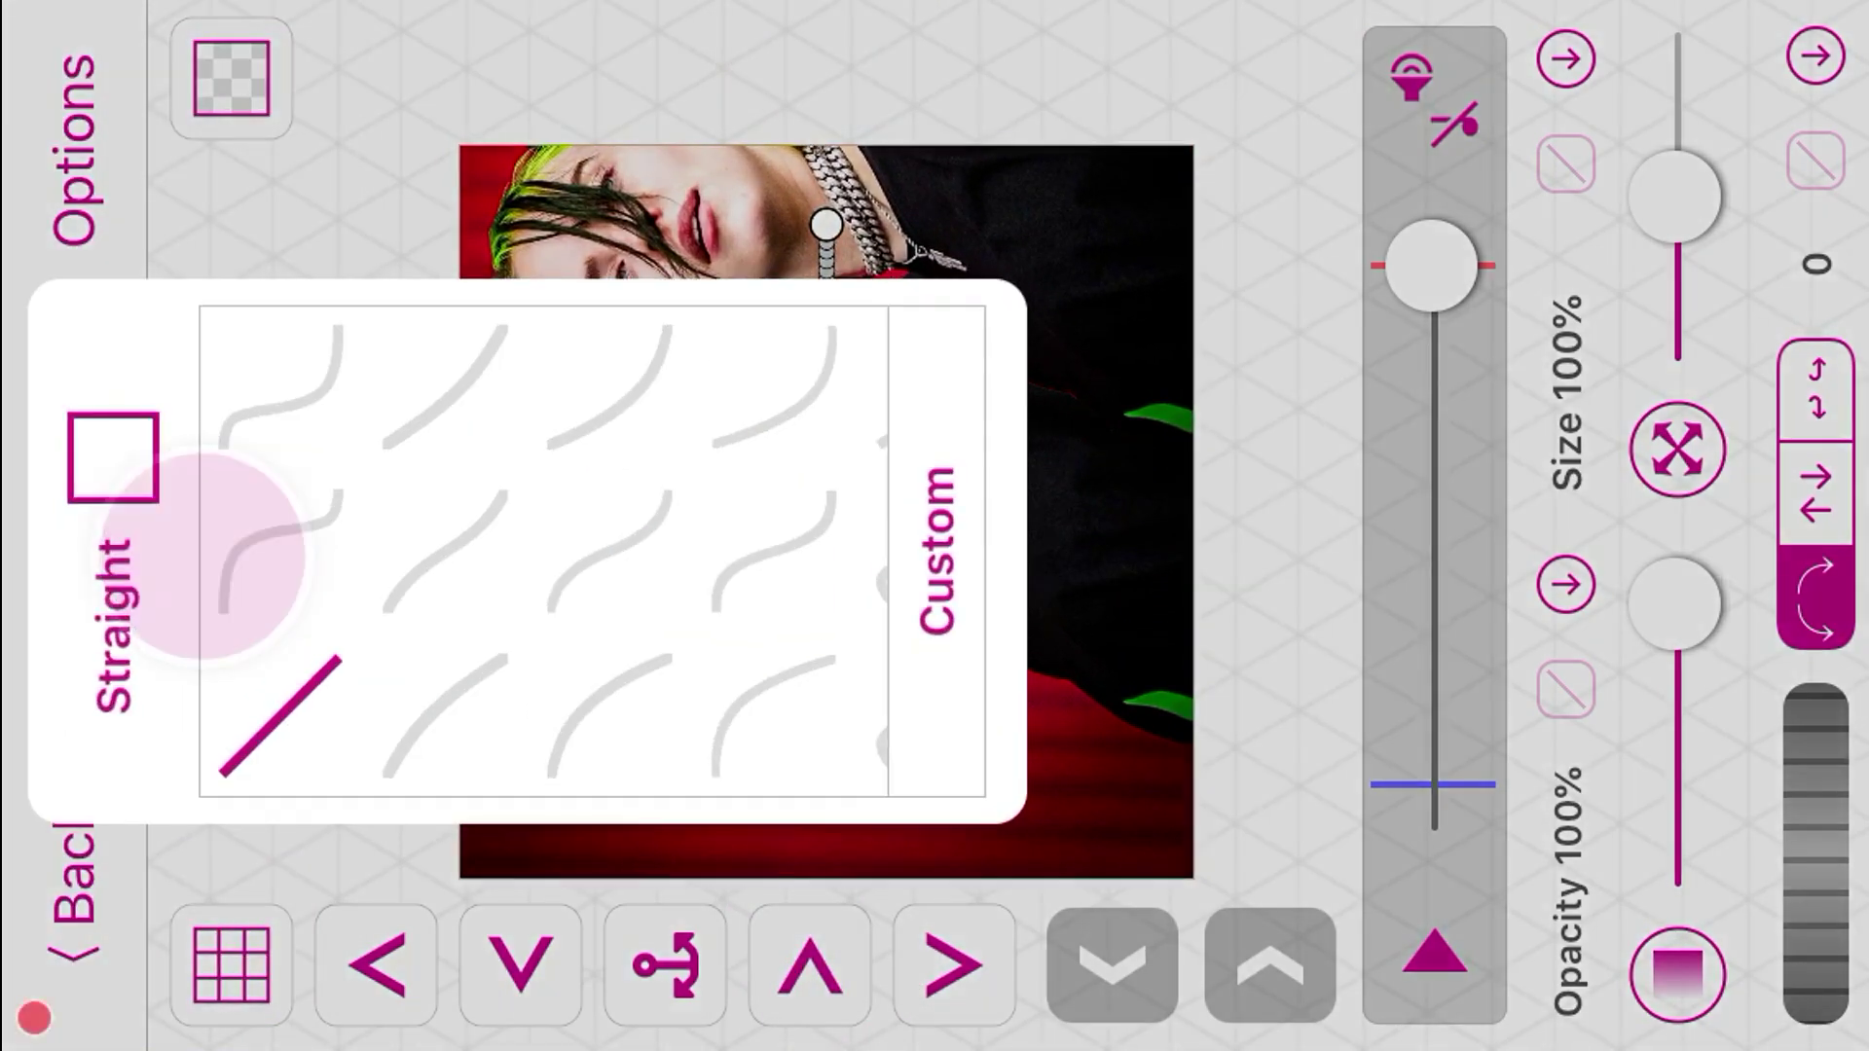
pyautogui.click(960, 376)
pyautogui.click(1238, 672)
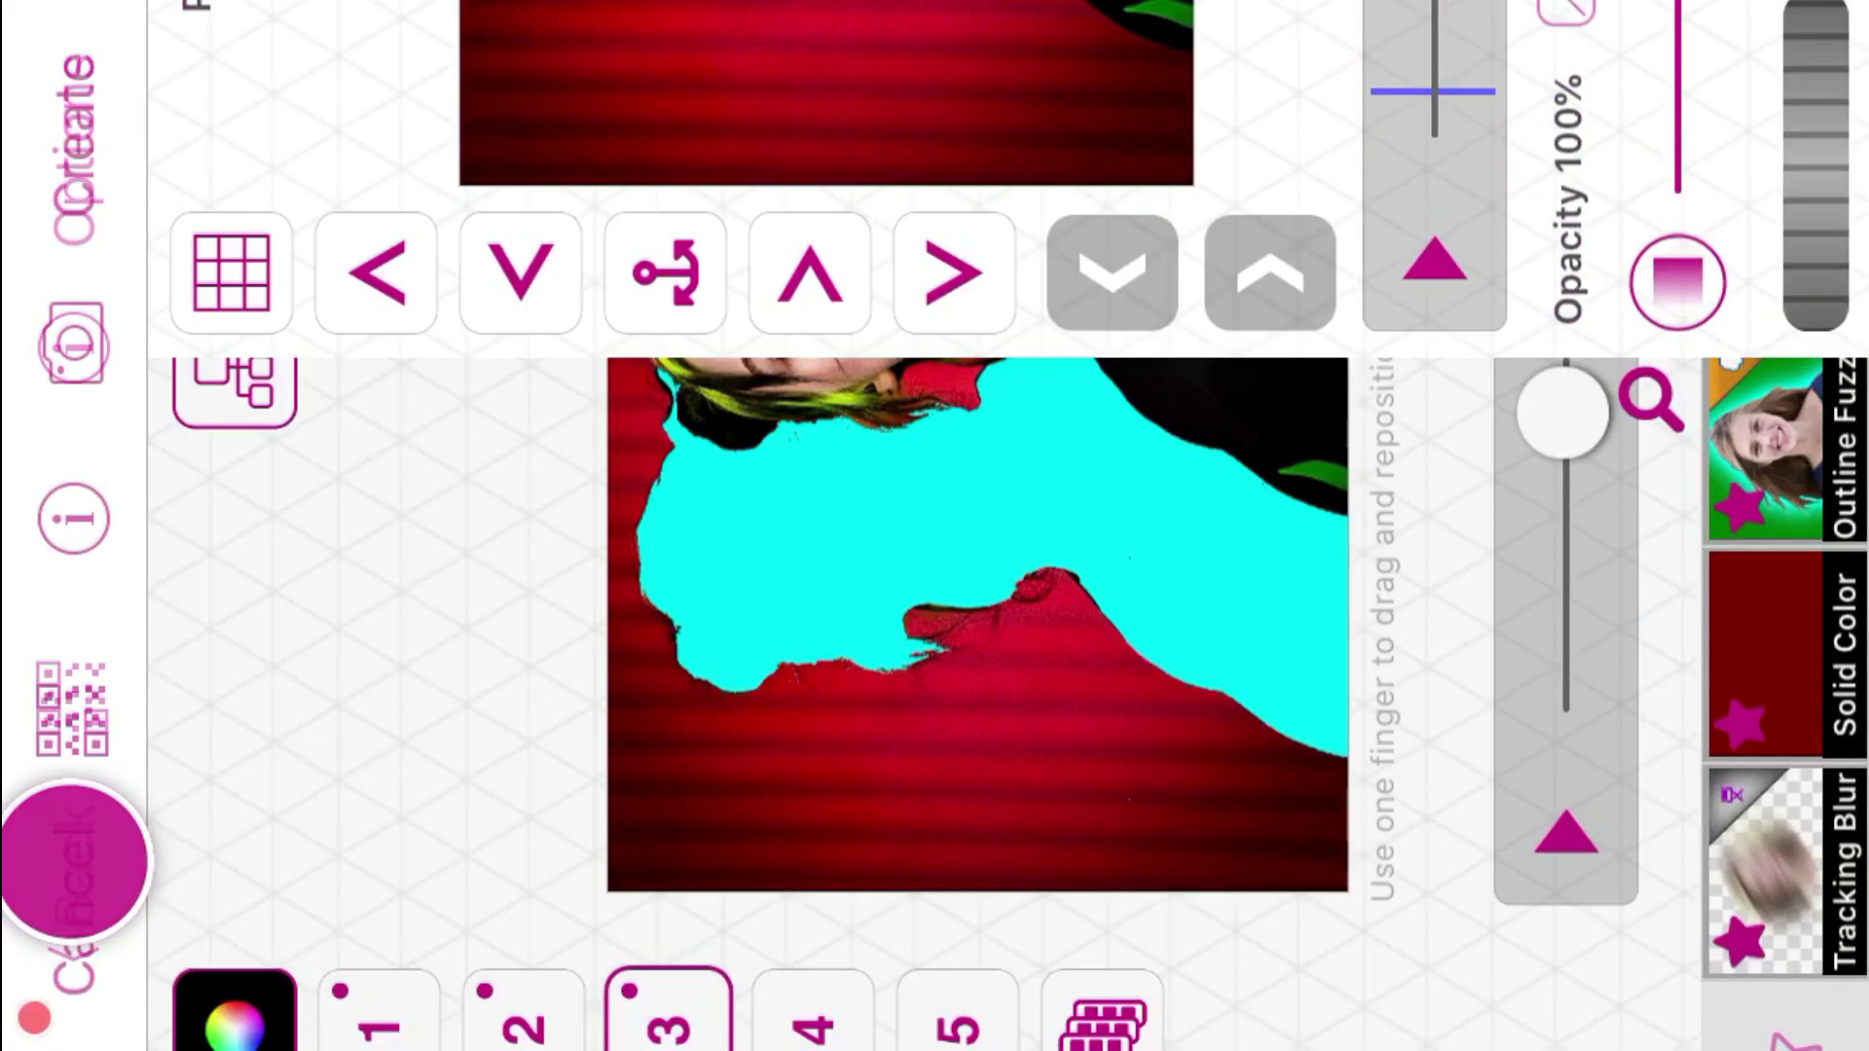
# Step: Copy layer 3's keyframes onto layer 2 and check the motion at 0.28
pyautogui.click(524, 923)
pyautogui.click(331, 341)
pyautogui.click(63, 78)
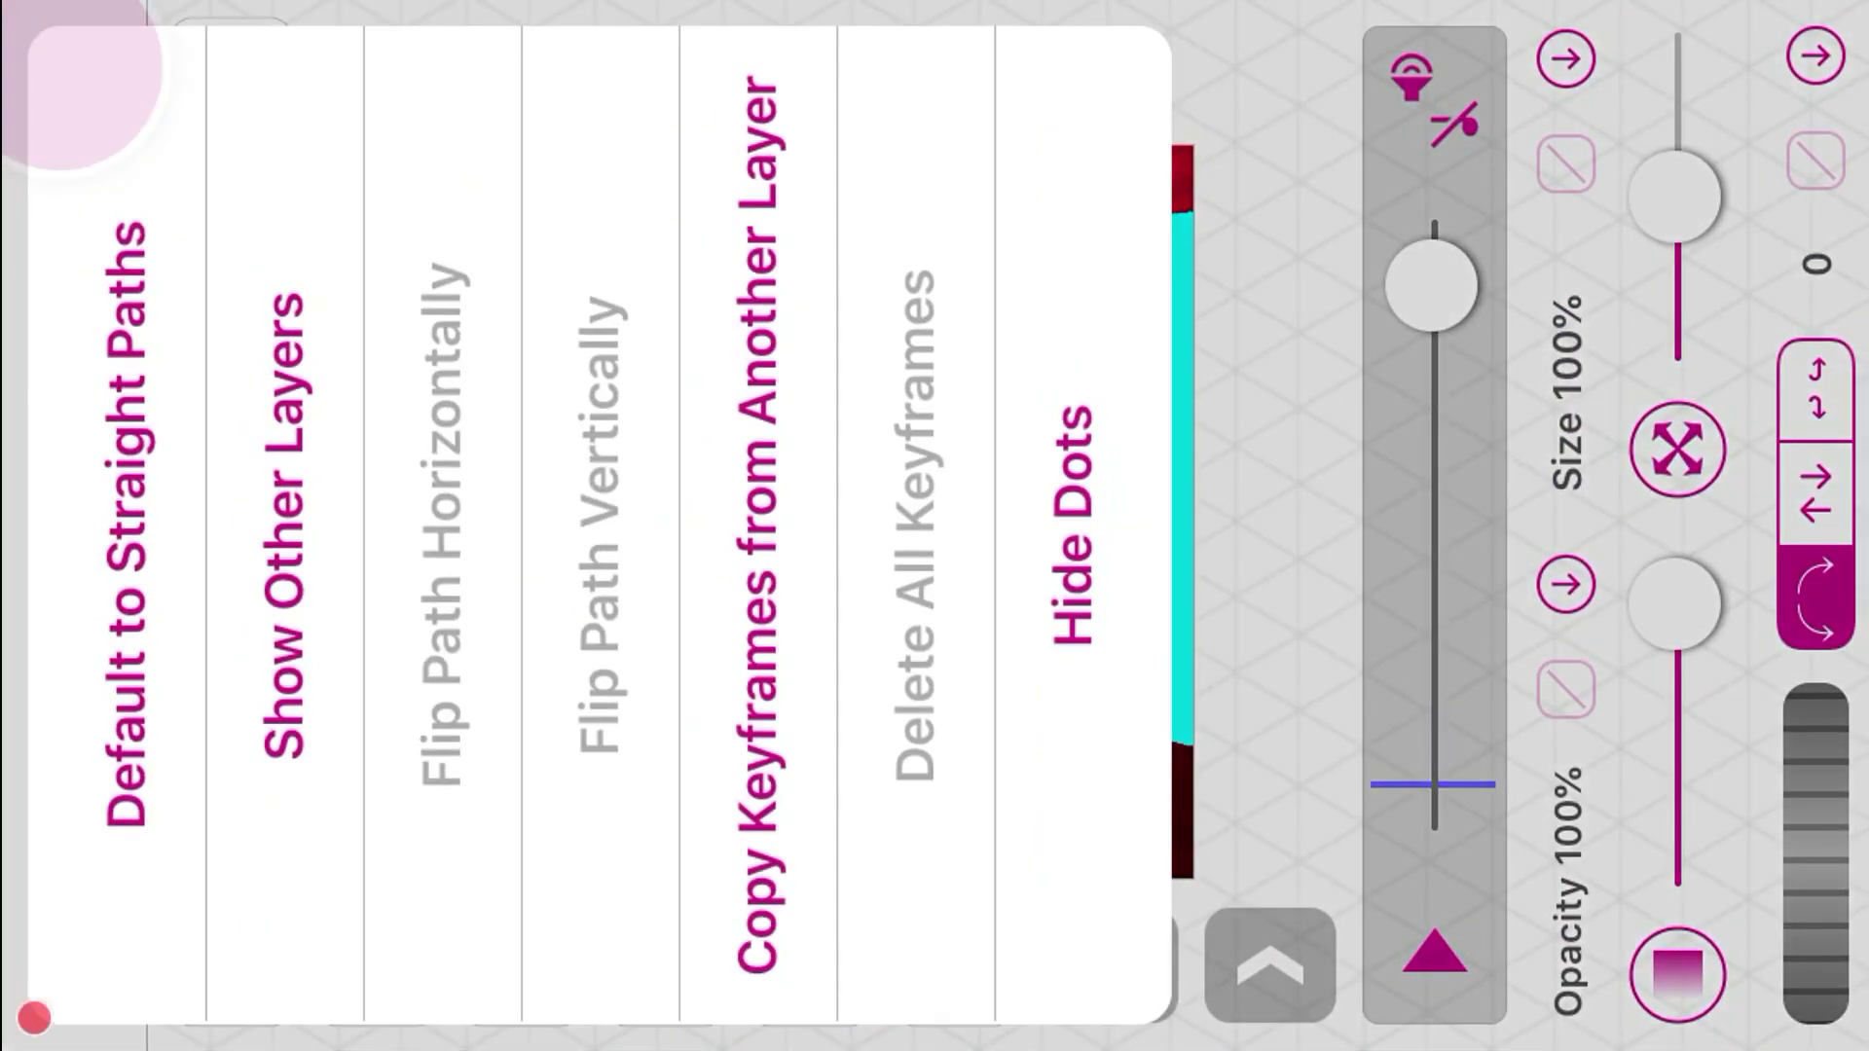
pyautogui.click(733, 95)
pyautogui.click(1072, 429)
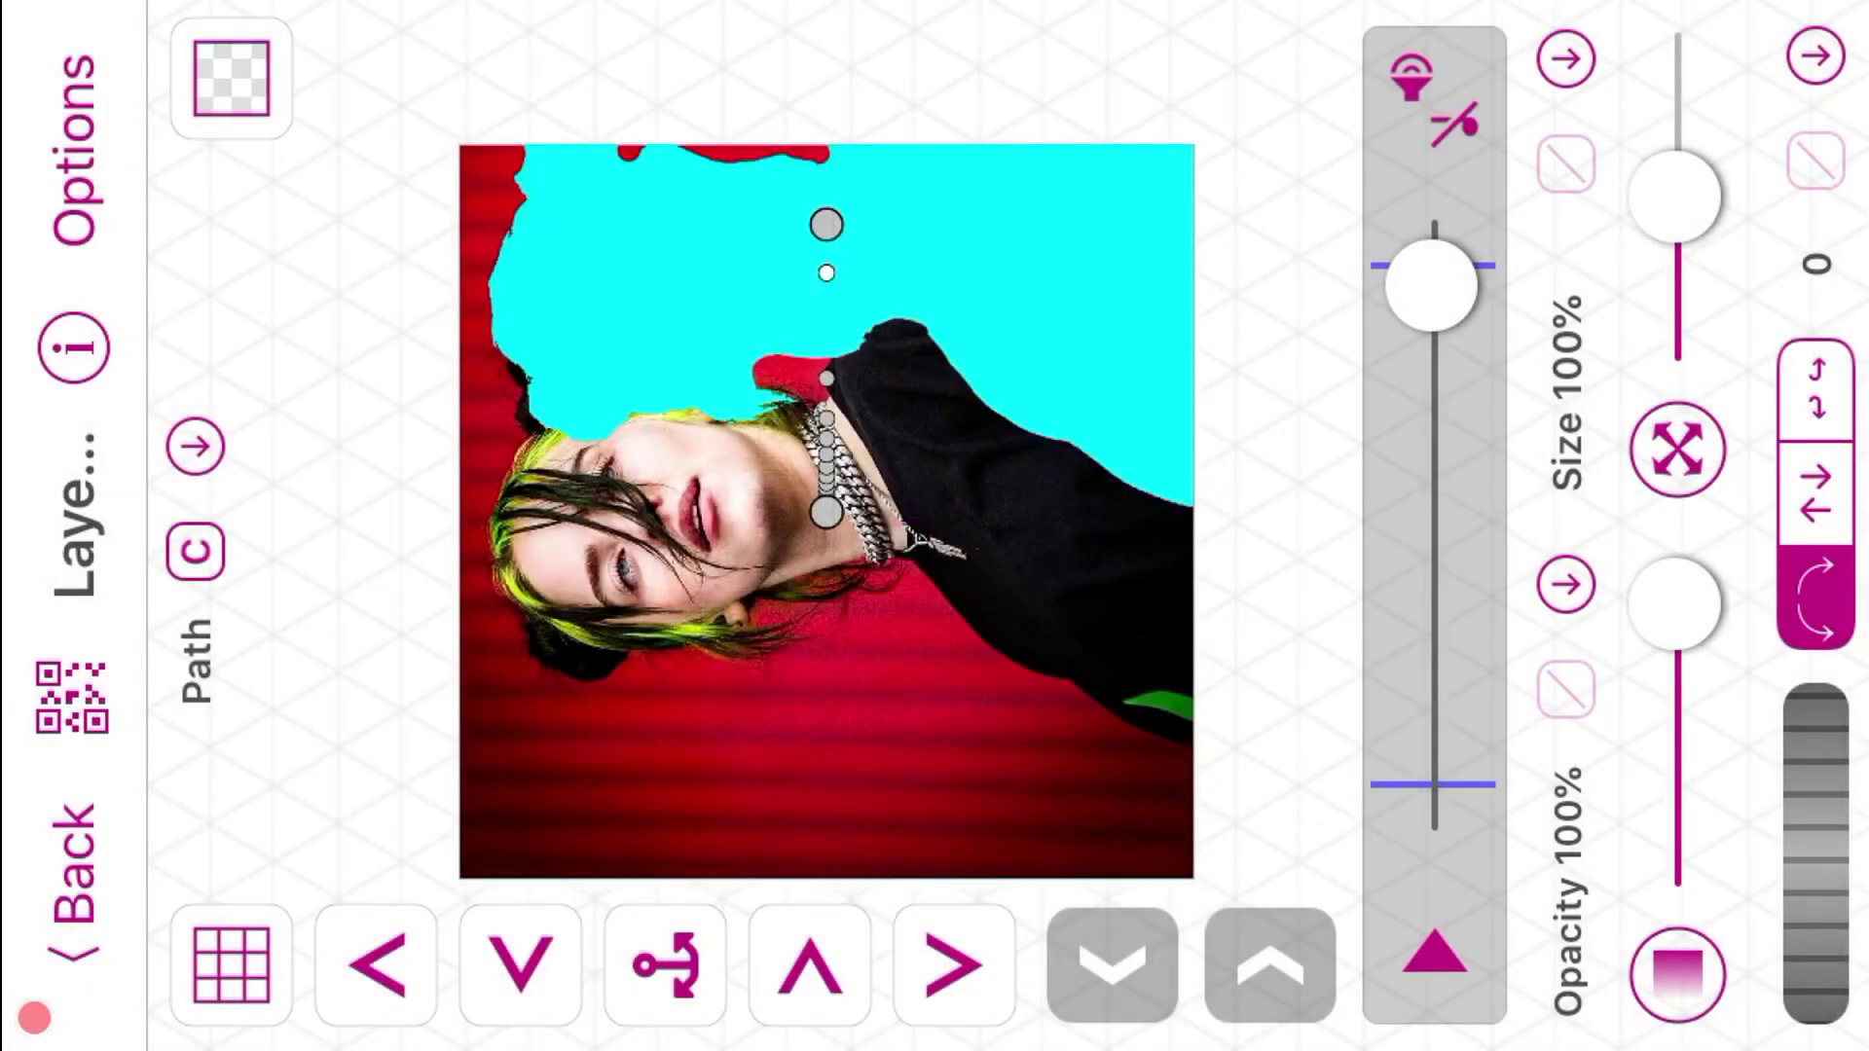
pyautogui.click(1436, 76)
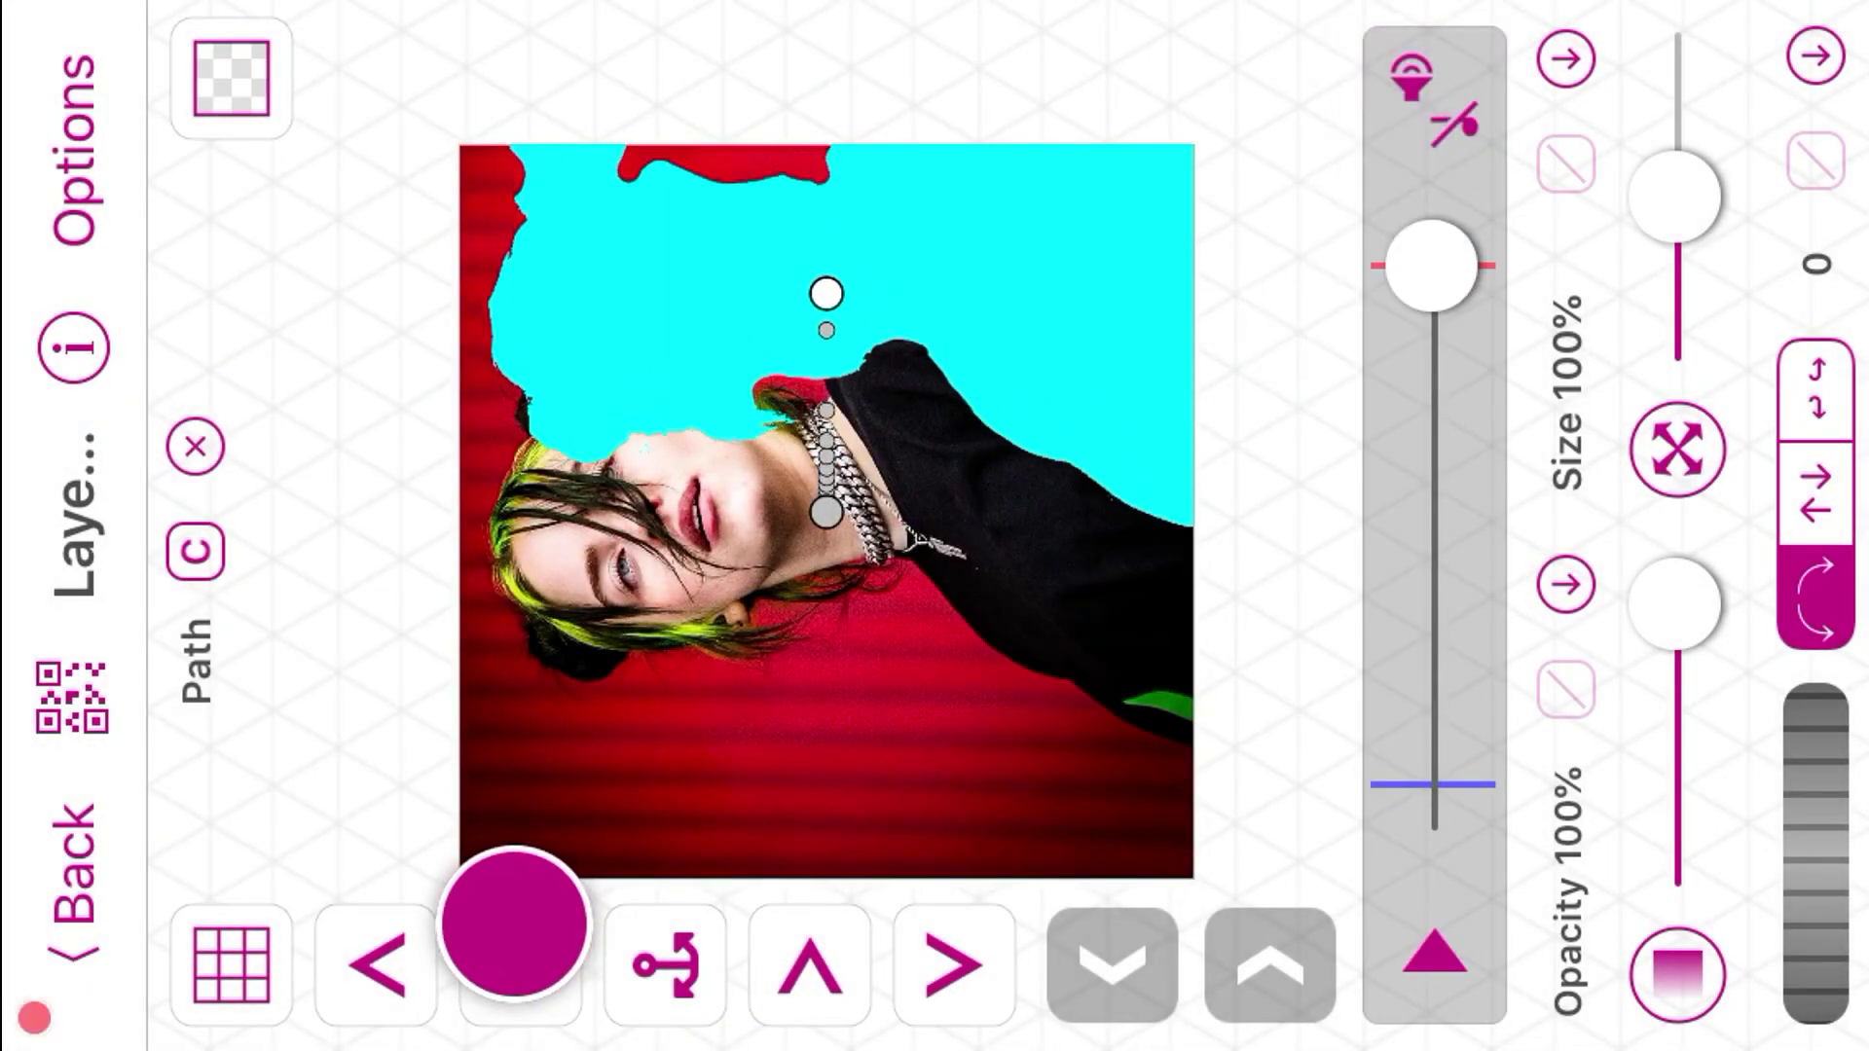
pyautogui.click(73, 828)
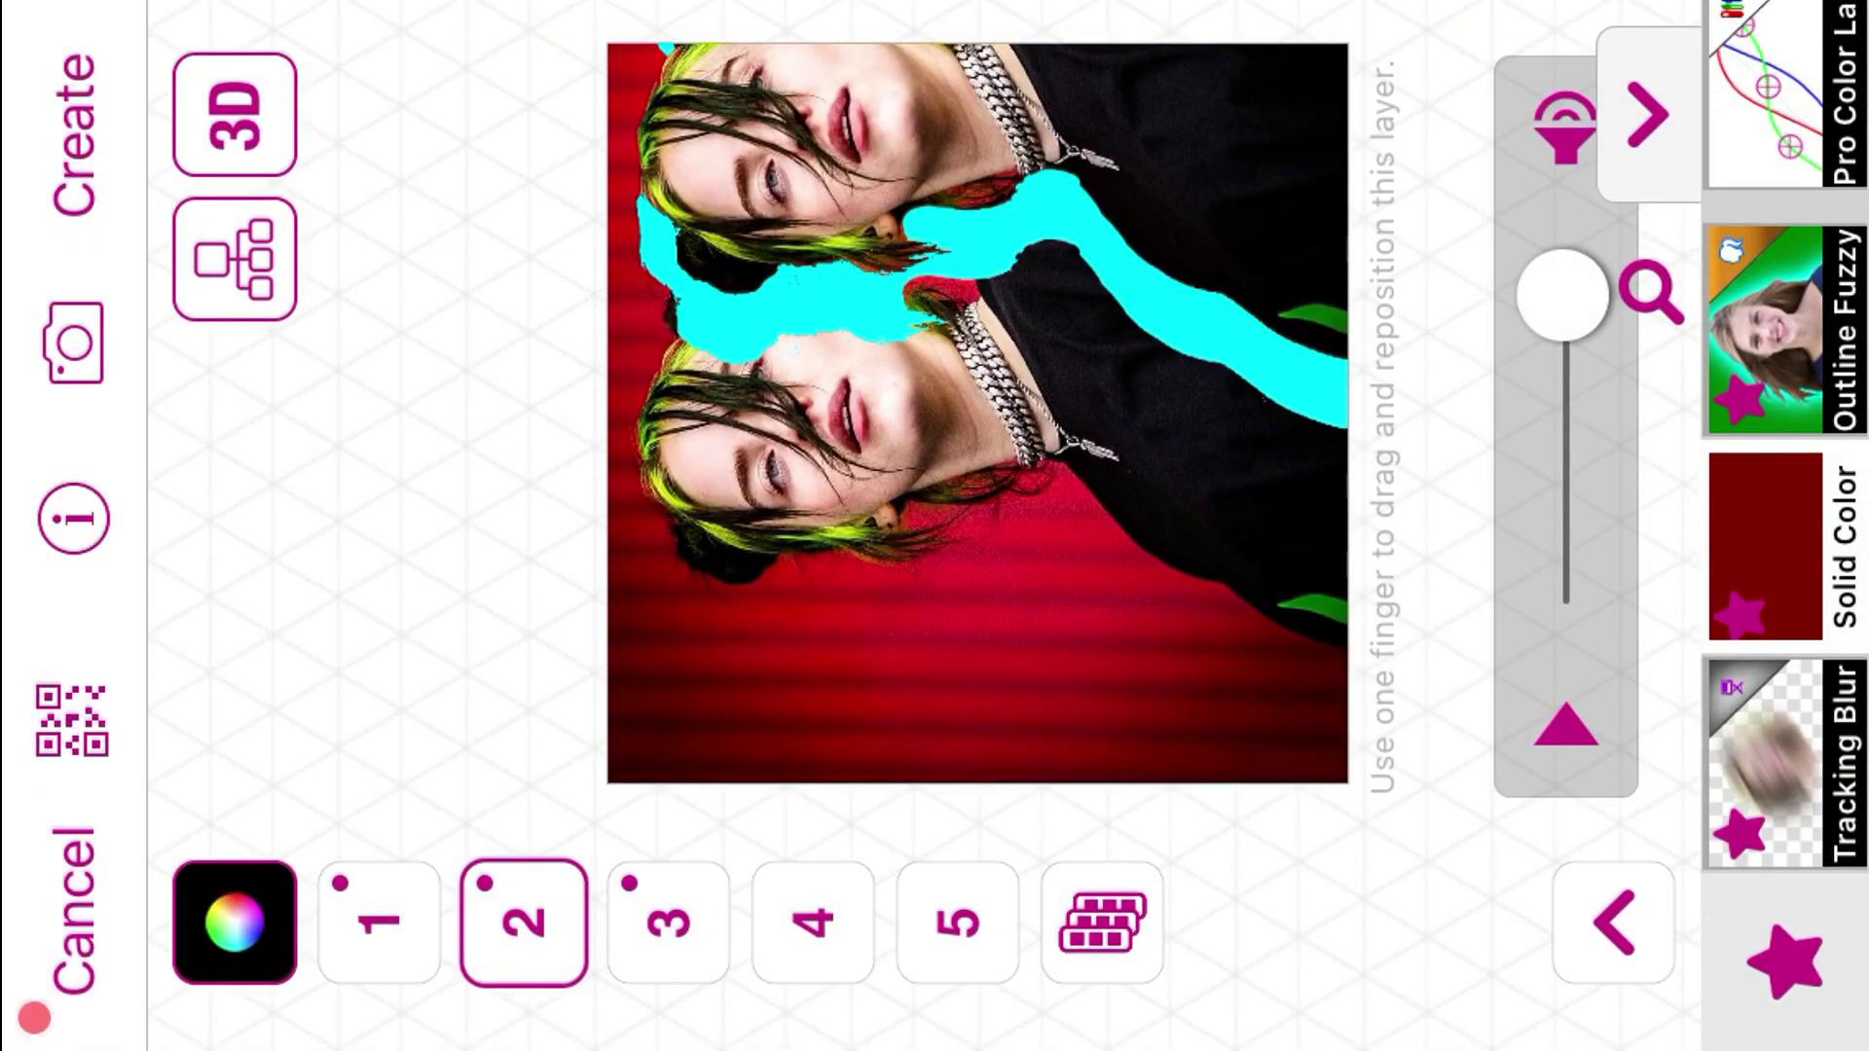
# Step: Copy another layer's keyframes onto layer 1 and flip its motion path horizontally
pyautogui.click(379, 920)
pyautogui.click(113, 292)
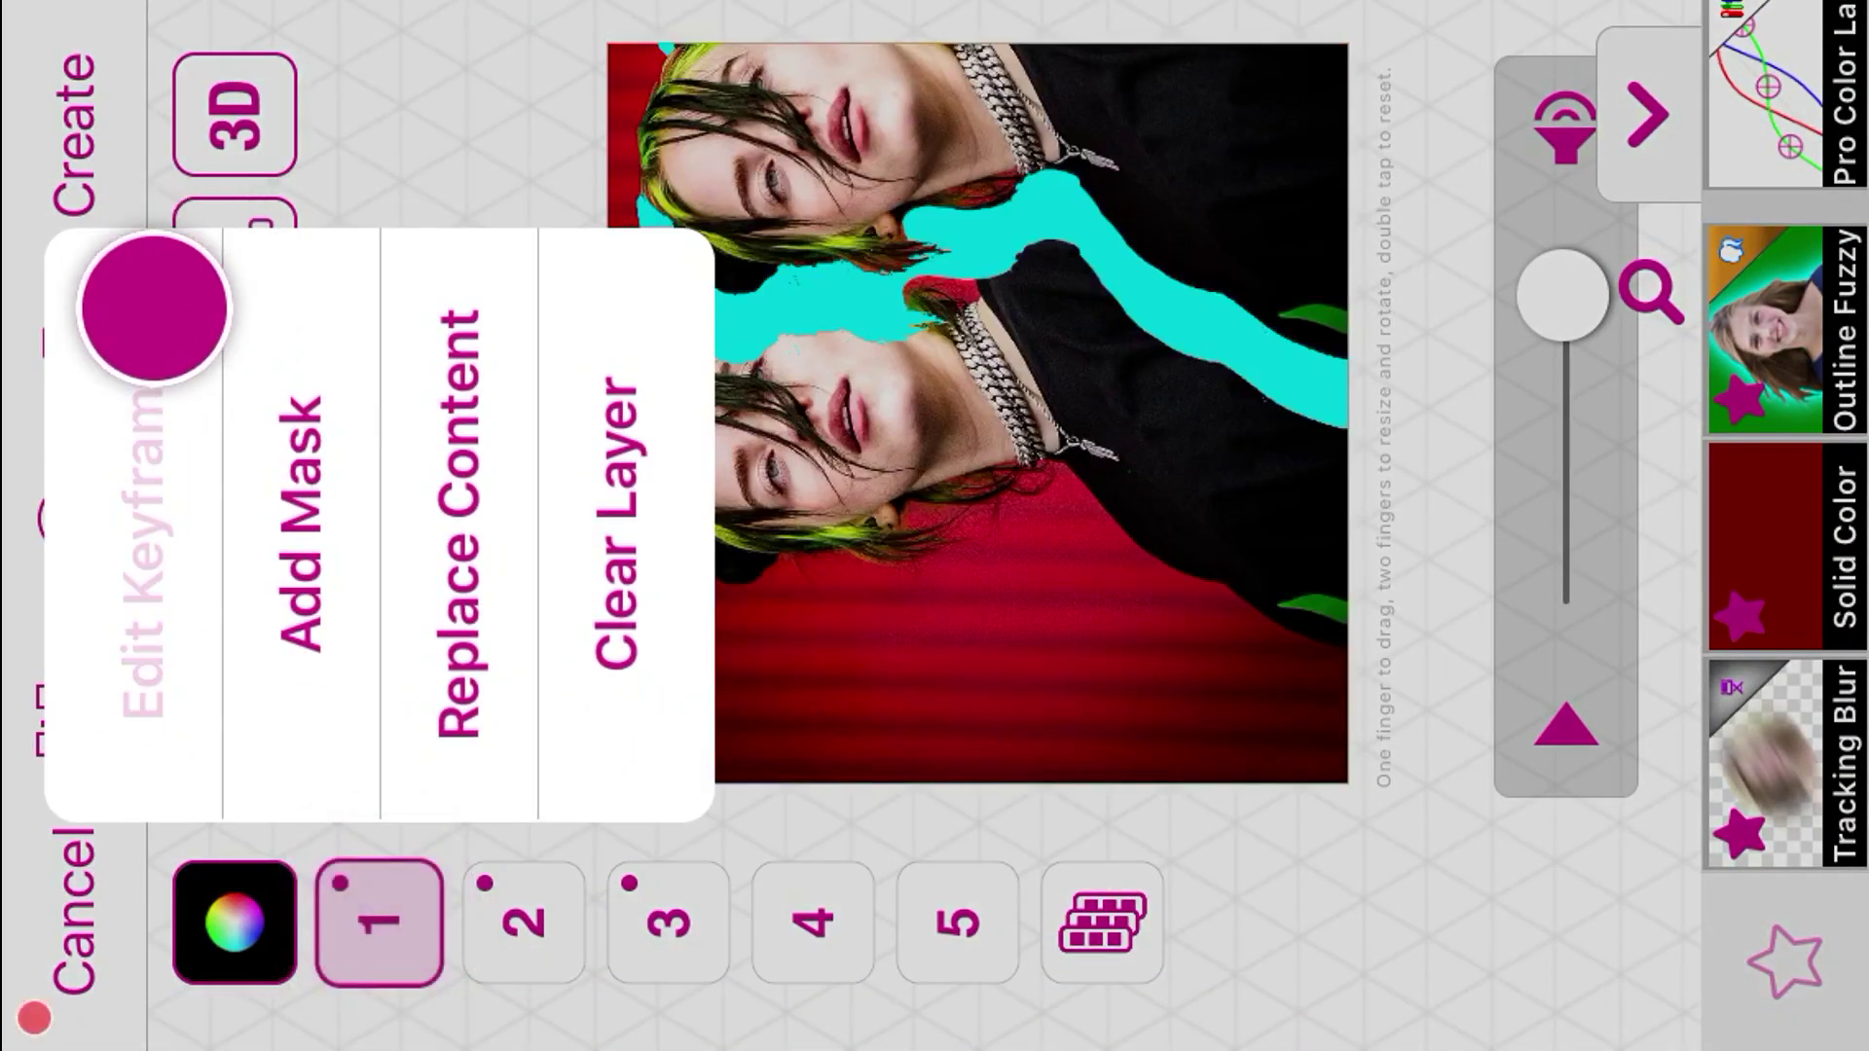
pyautogui.click(101, 97)
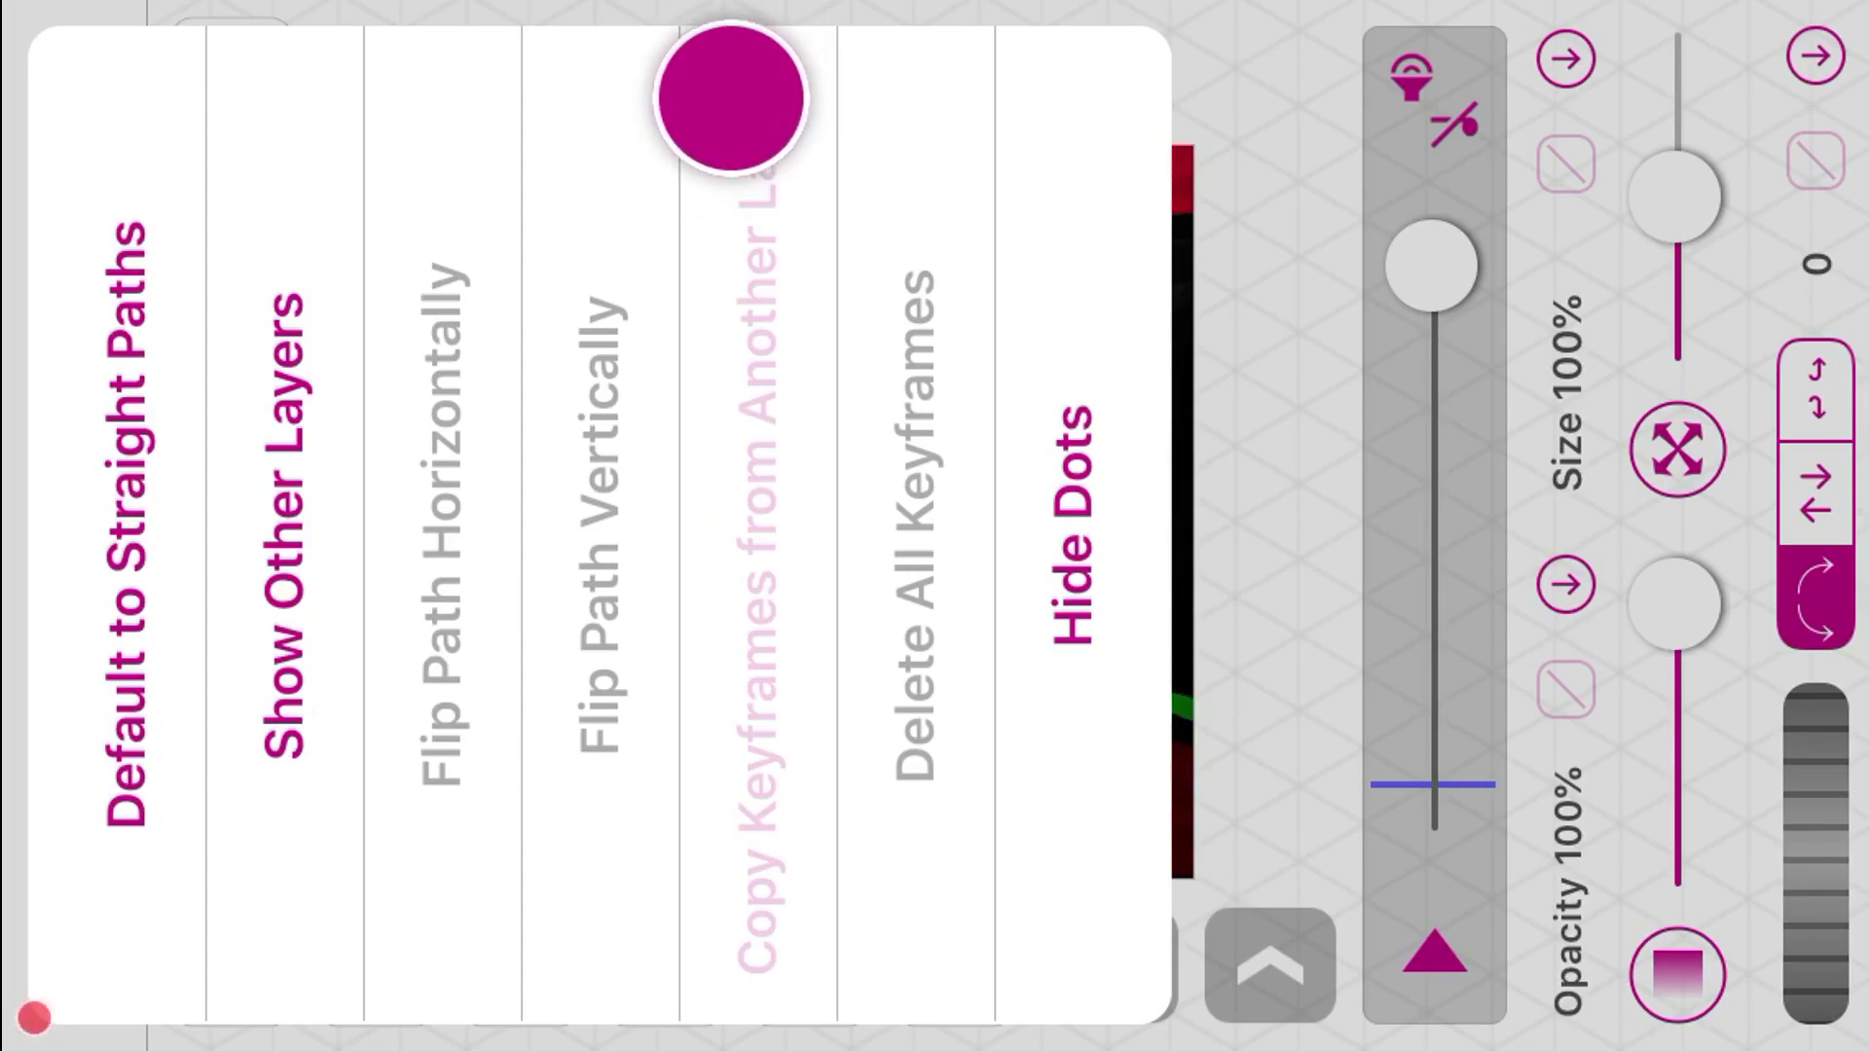
pyautogui.click(731, 97)
pyautogui.click(910, 497)
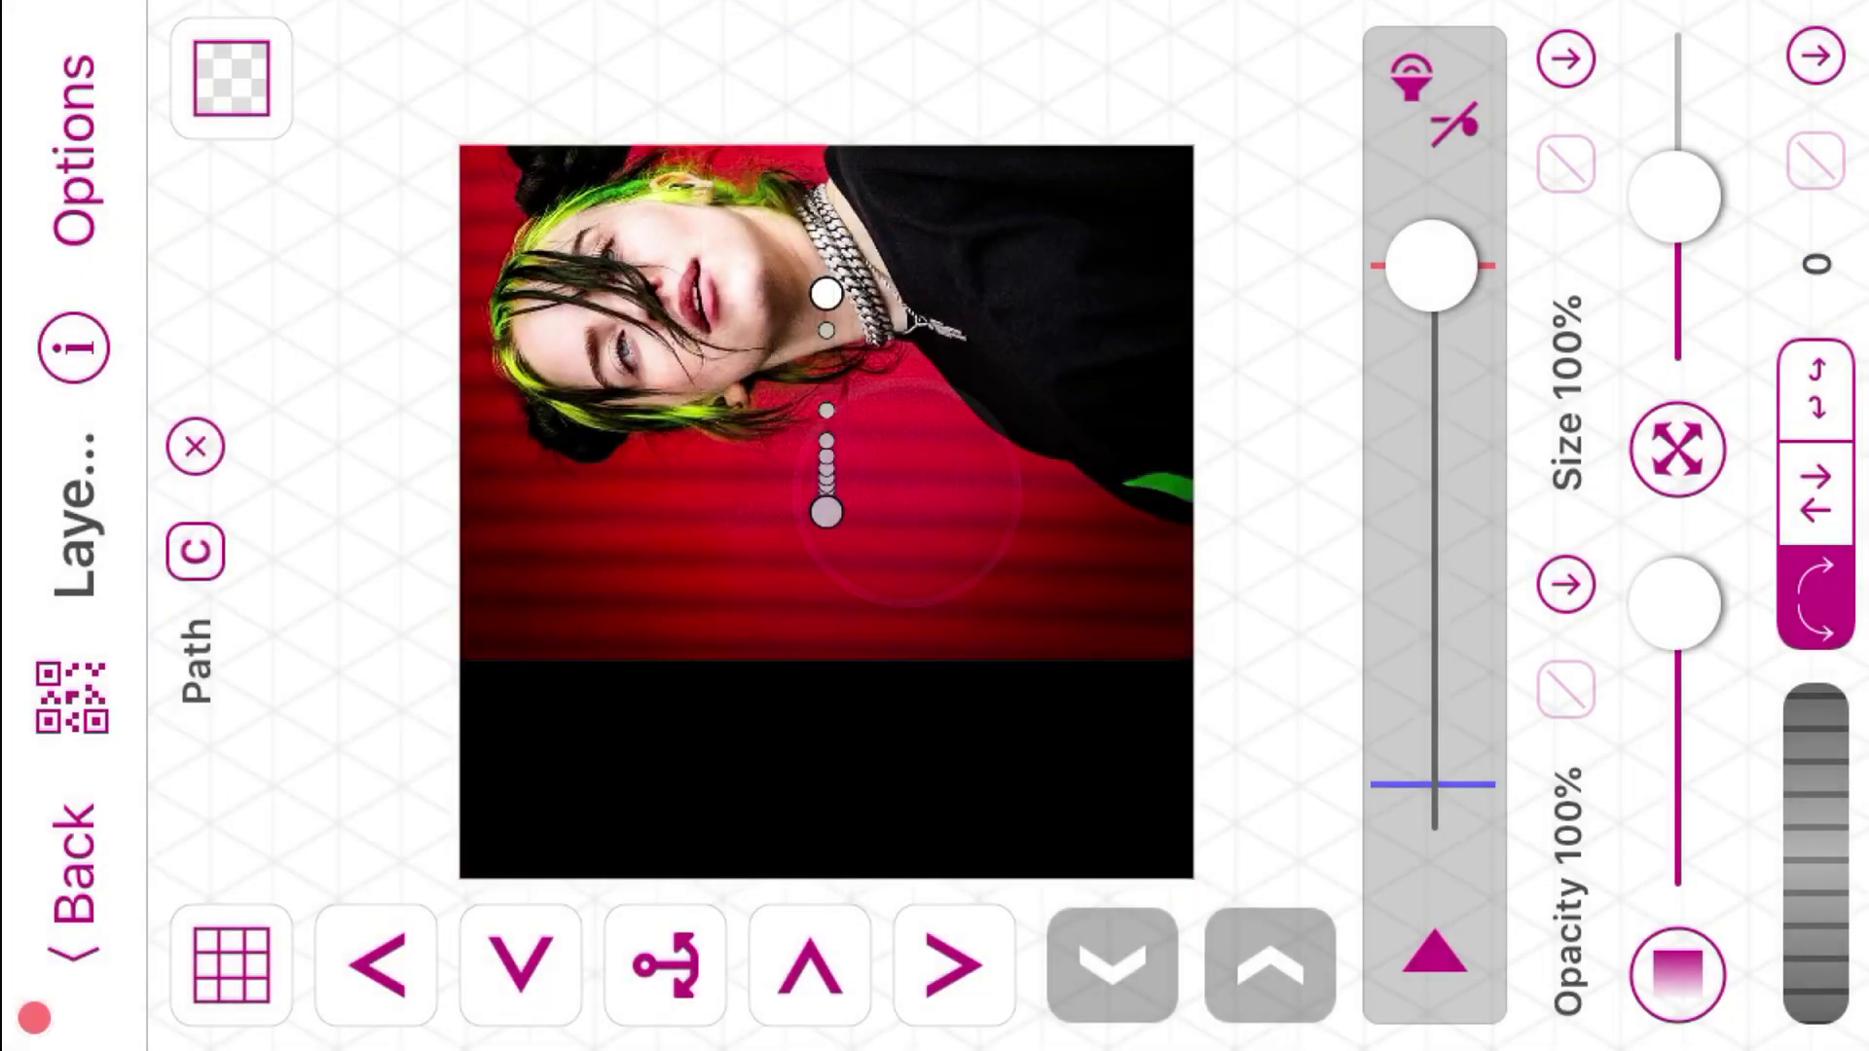
pyautogui.click(78, 122)
pyautogui.click(471, 126)
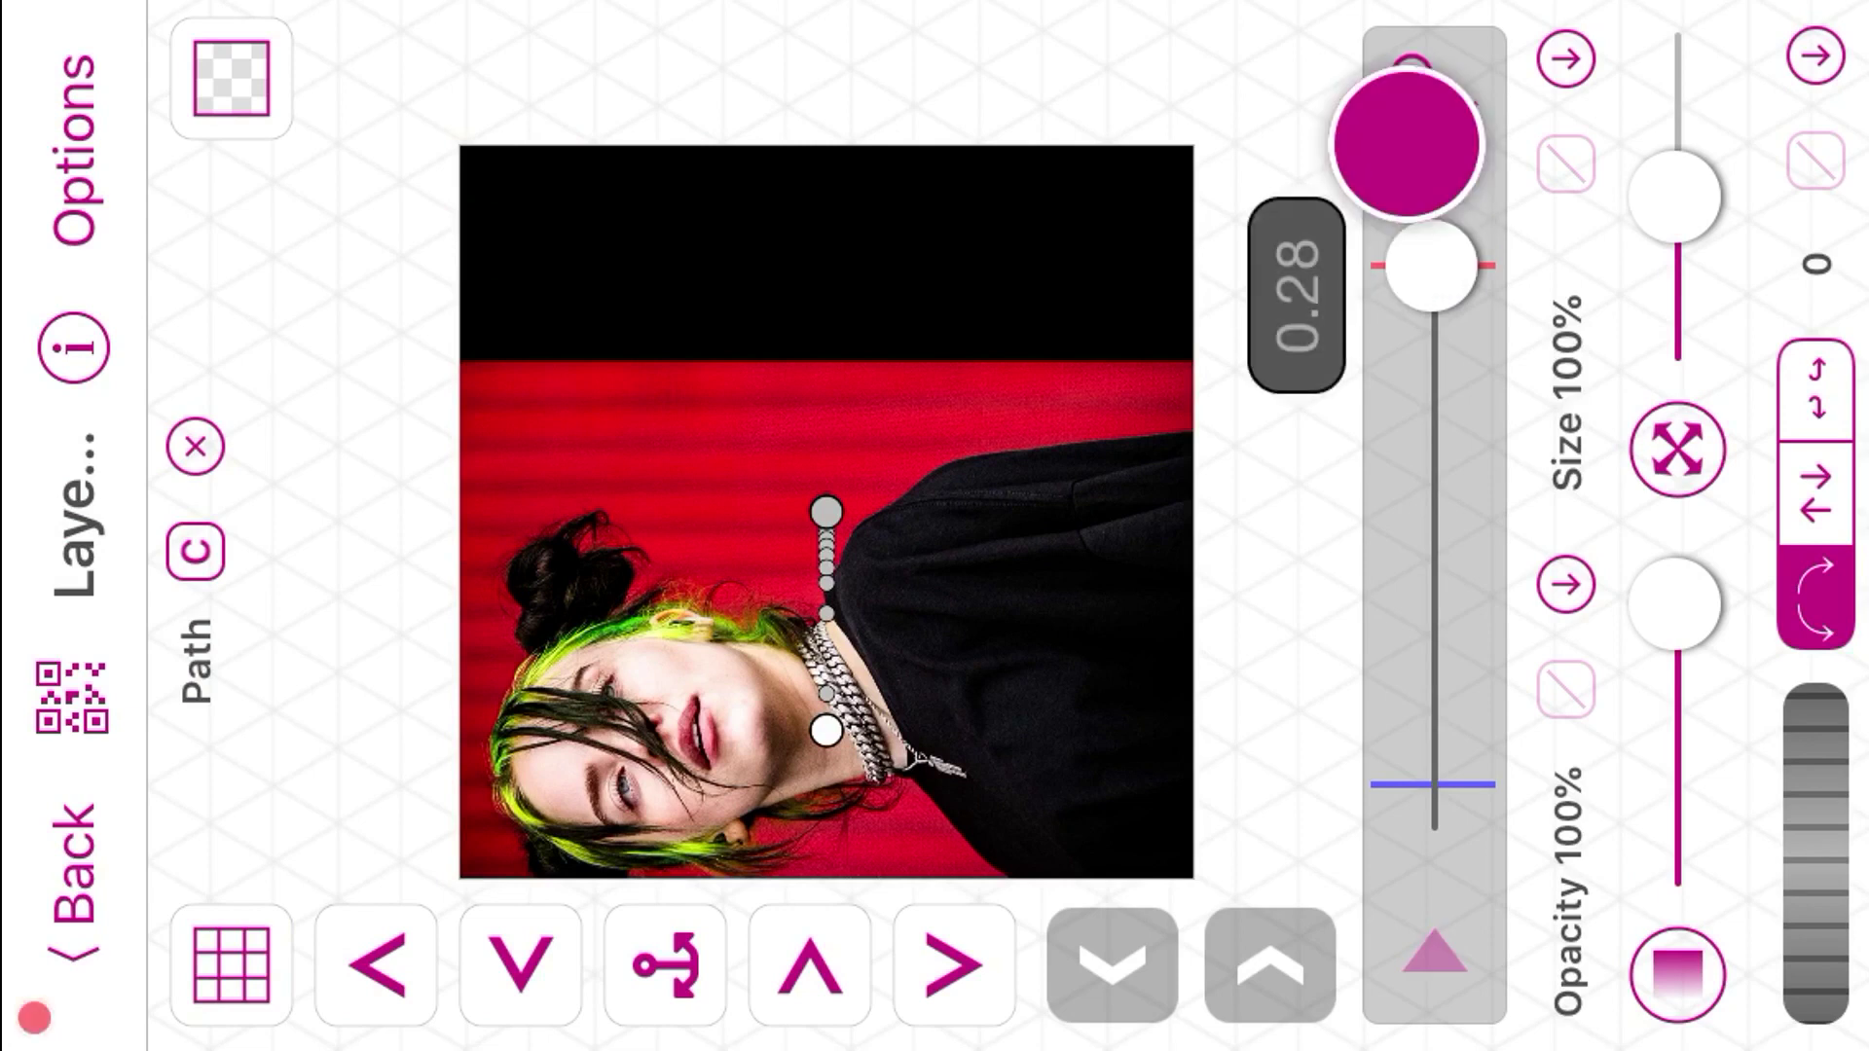
pyautogui.click(519, 920)
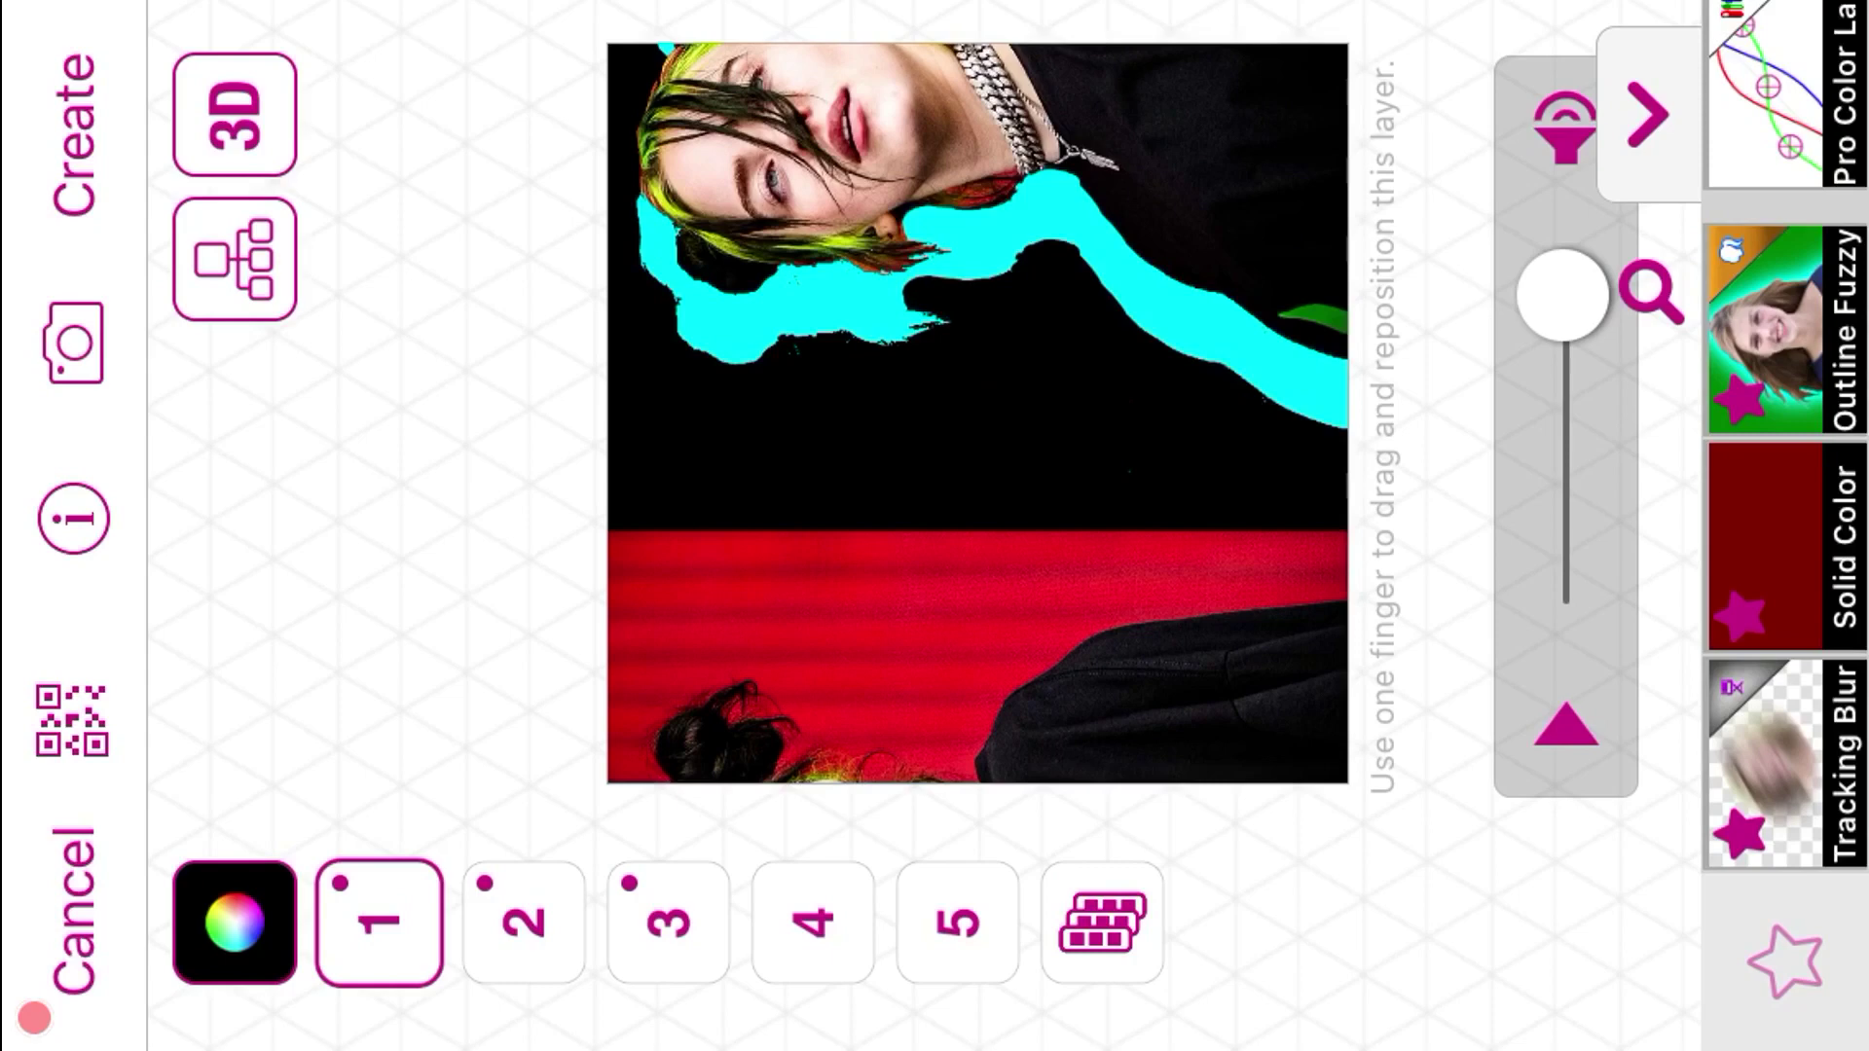
# Step: Apply a mirror layout and Tracking Blur to layer 1, then play to check the blur
pyautogui.click(1648, 104)
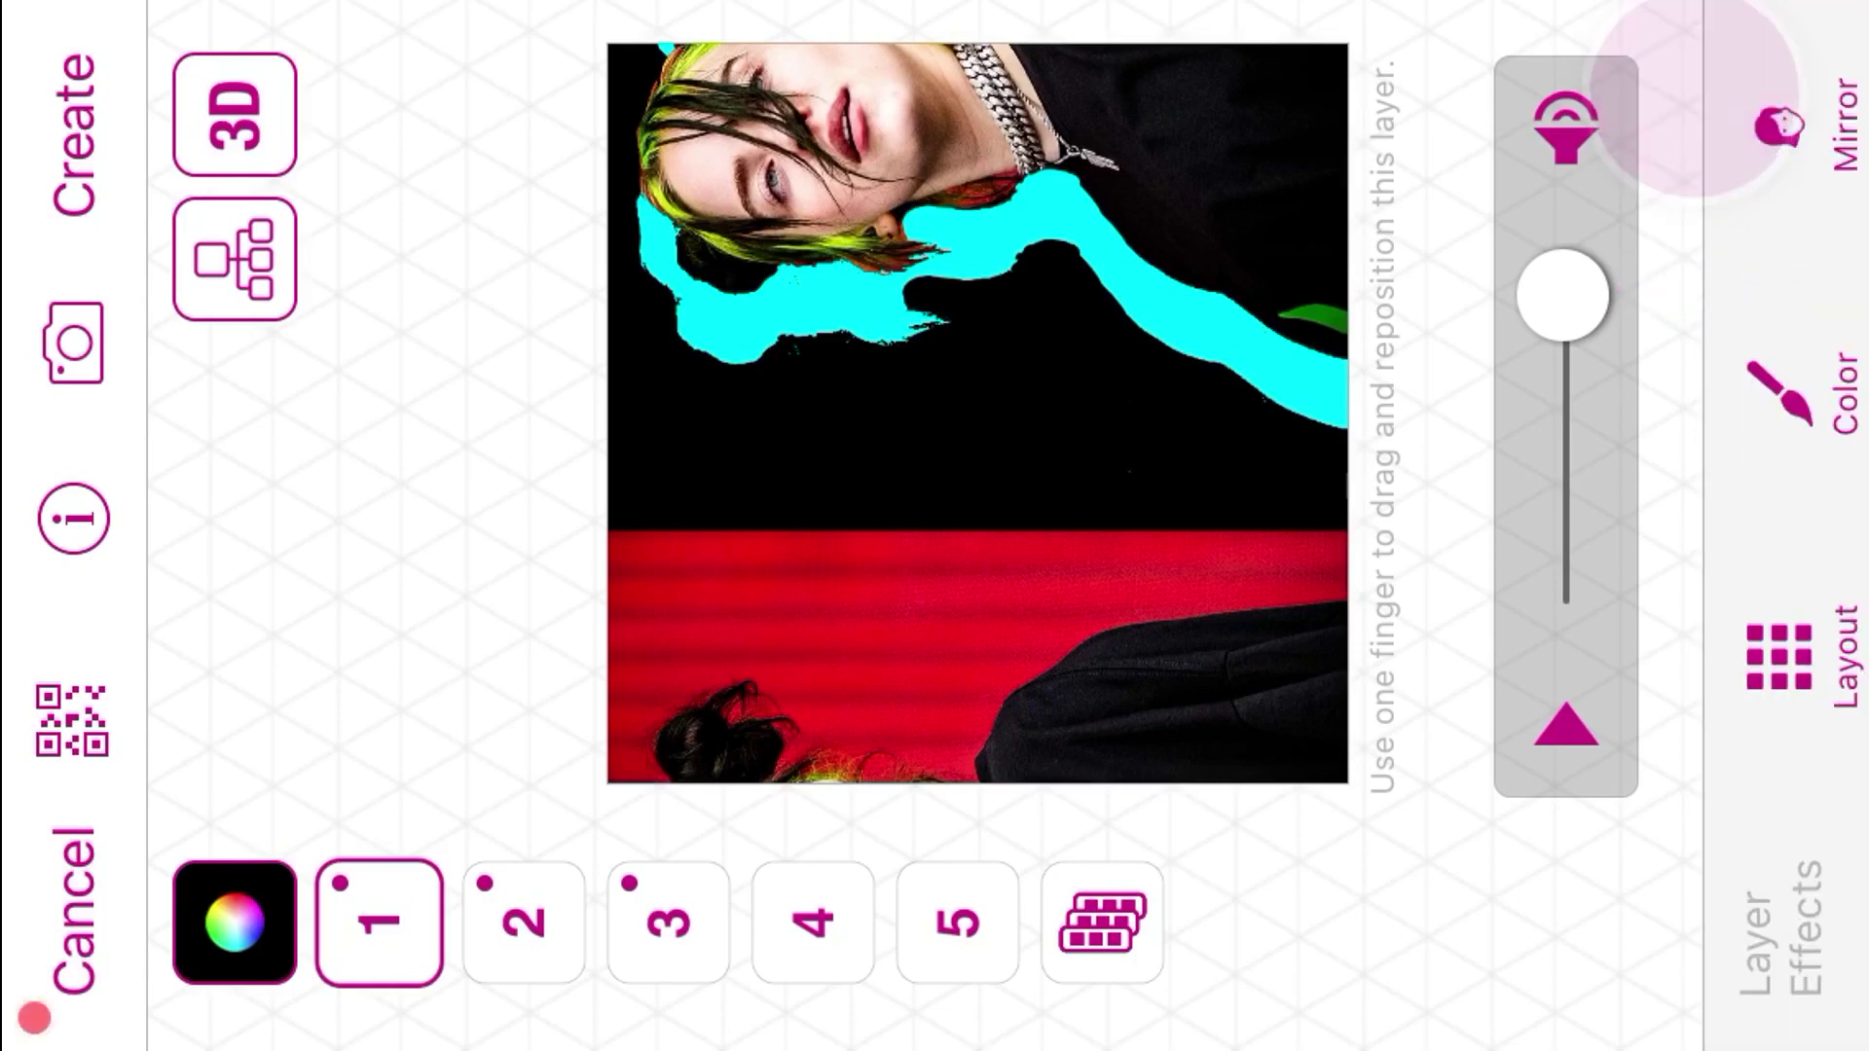
pyautogui.click(1820, 107)
pyautogui.click(1732, 117)
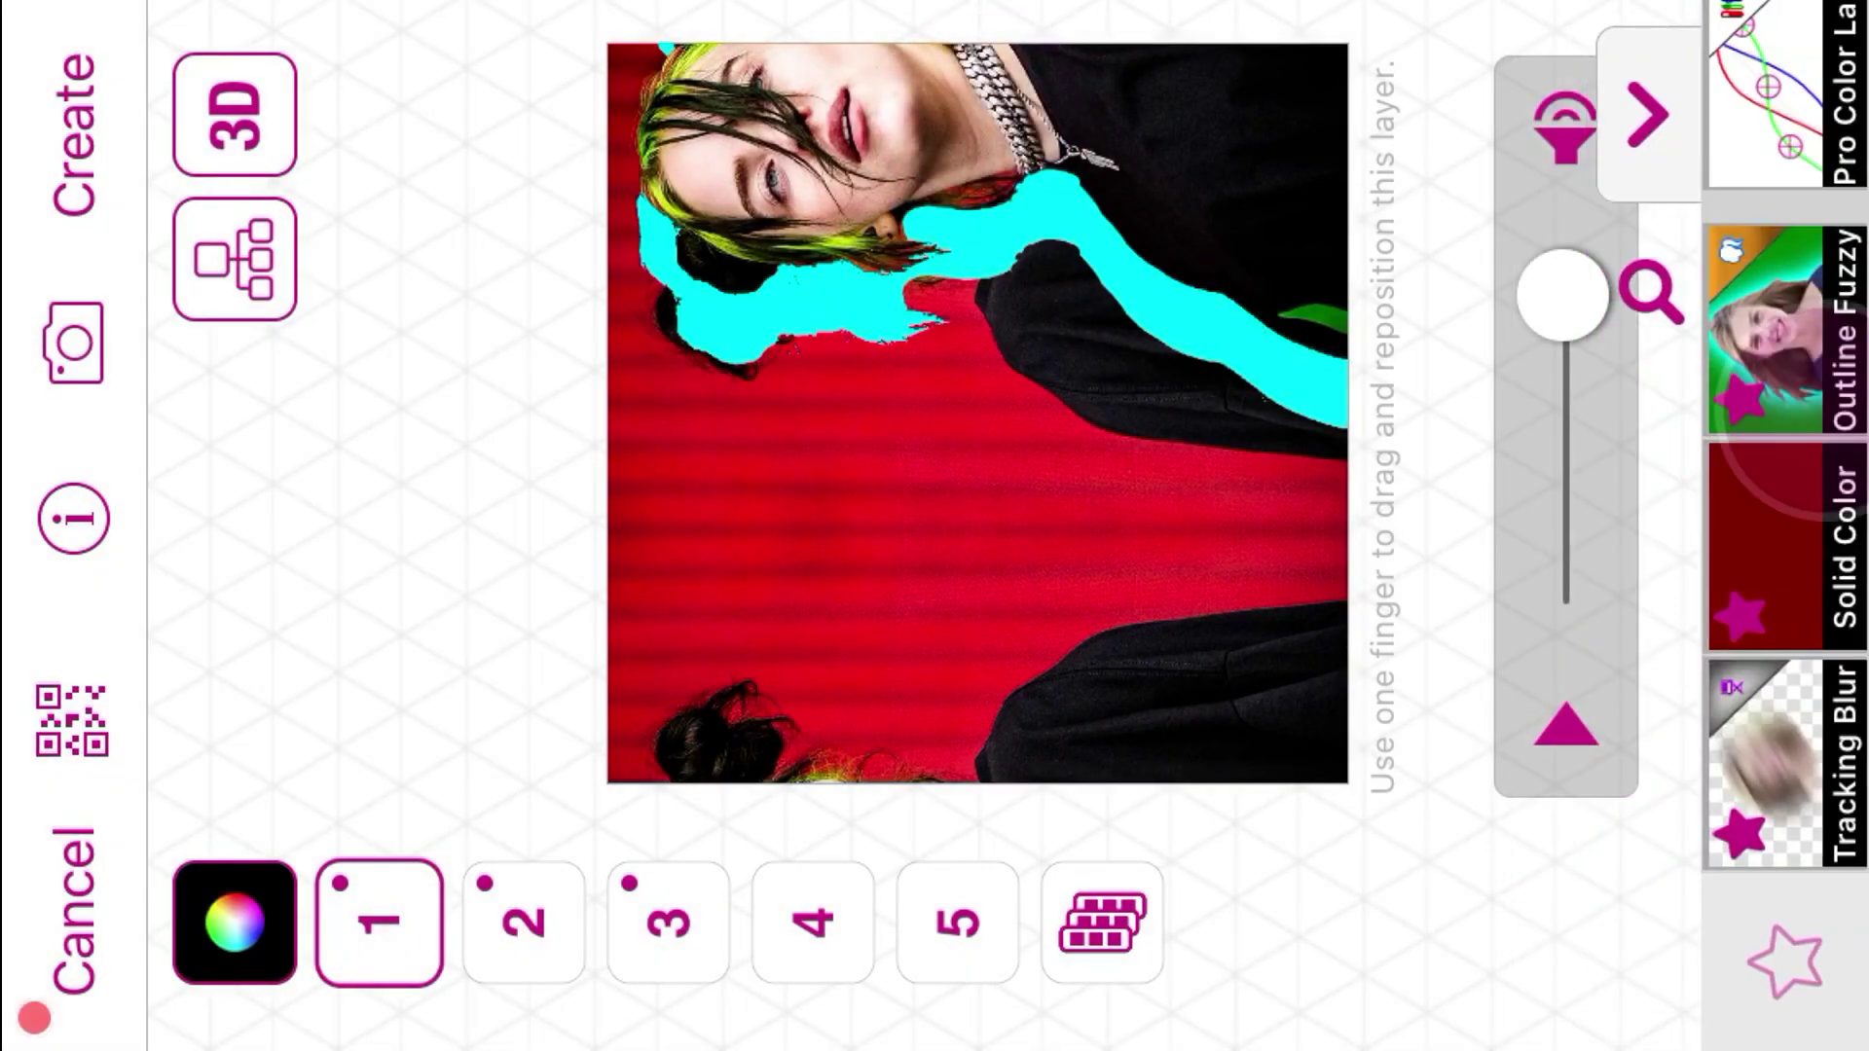
pyautogui.click(1791, 784)
pyautogui.click(1621, 737)
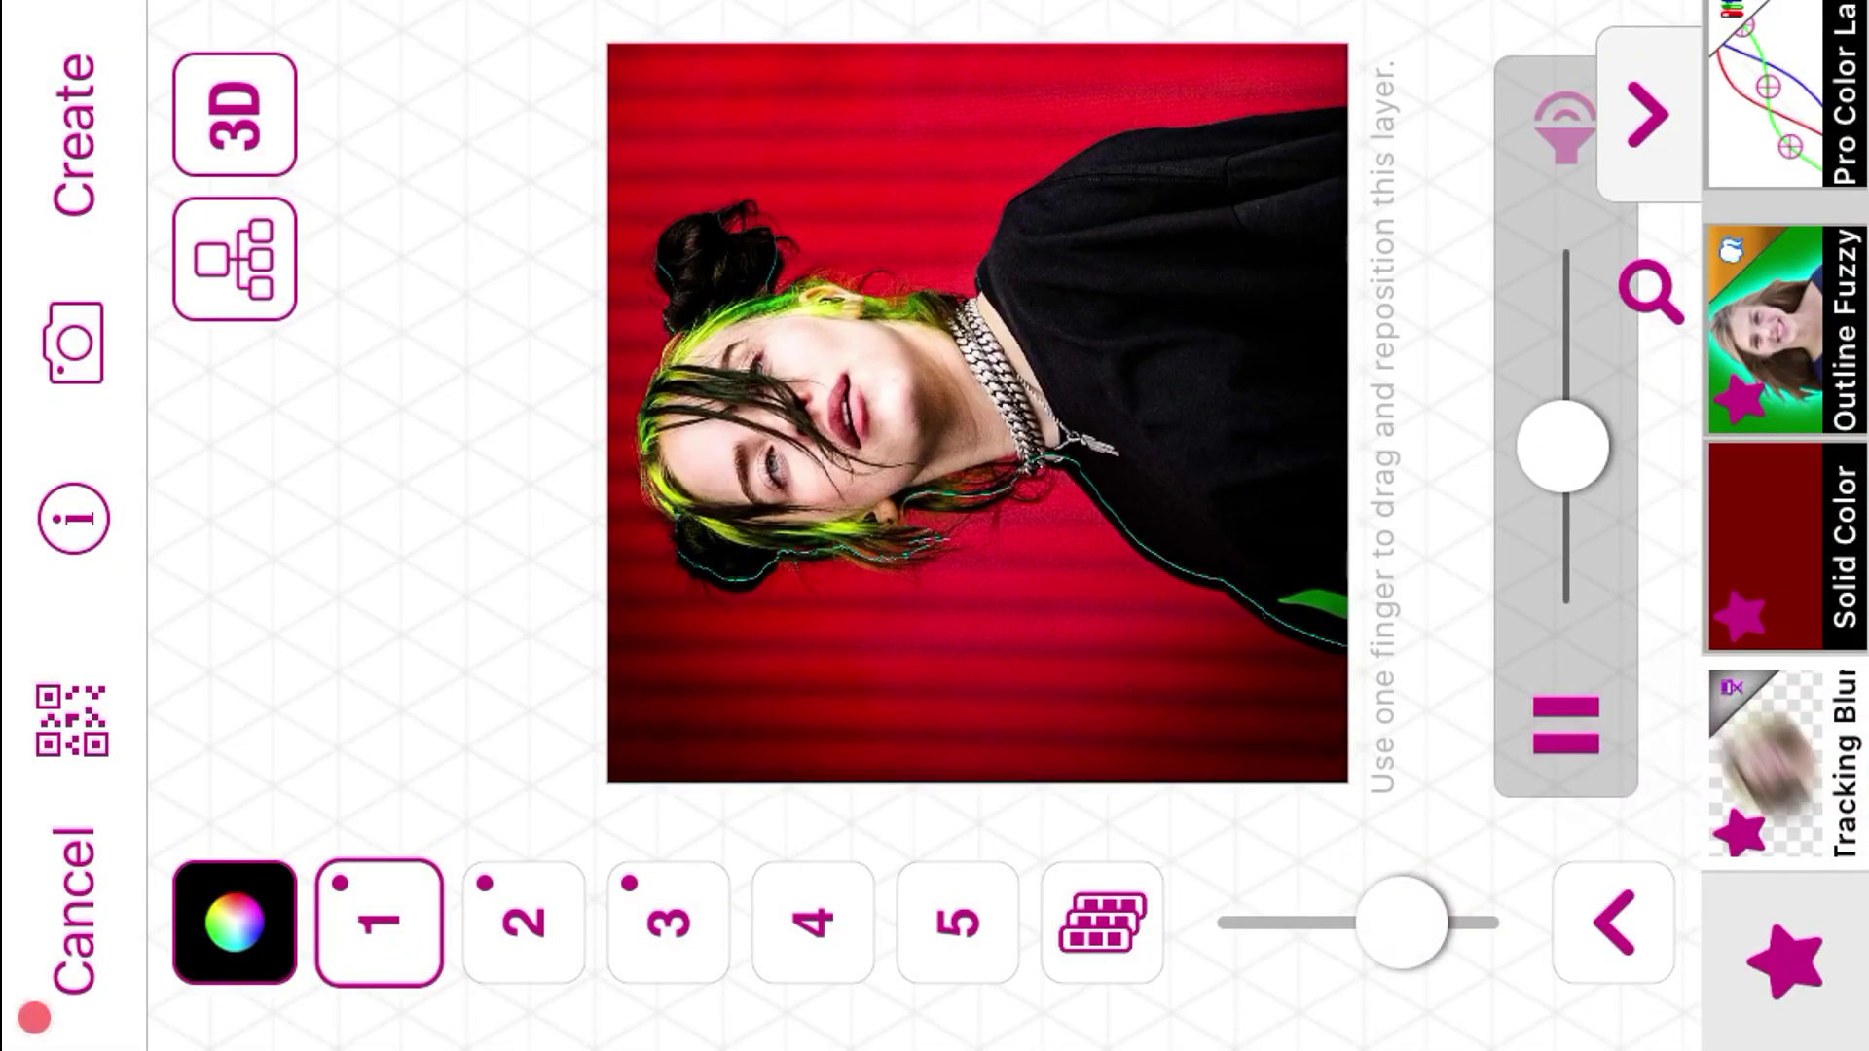
pyautogui.click(1565, 774)
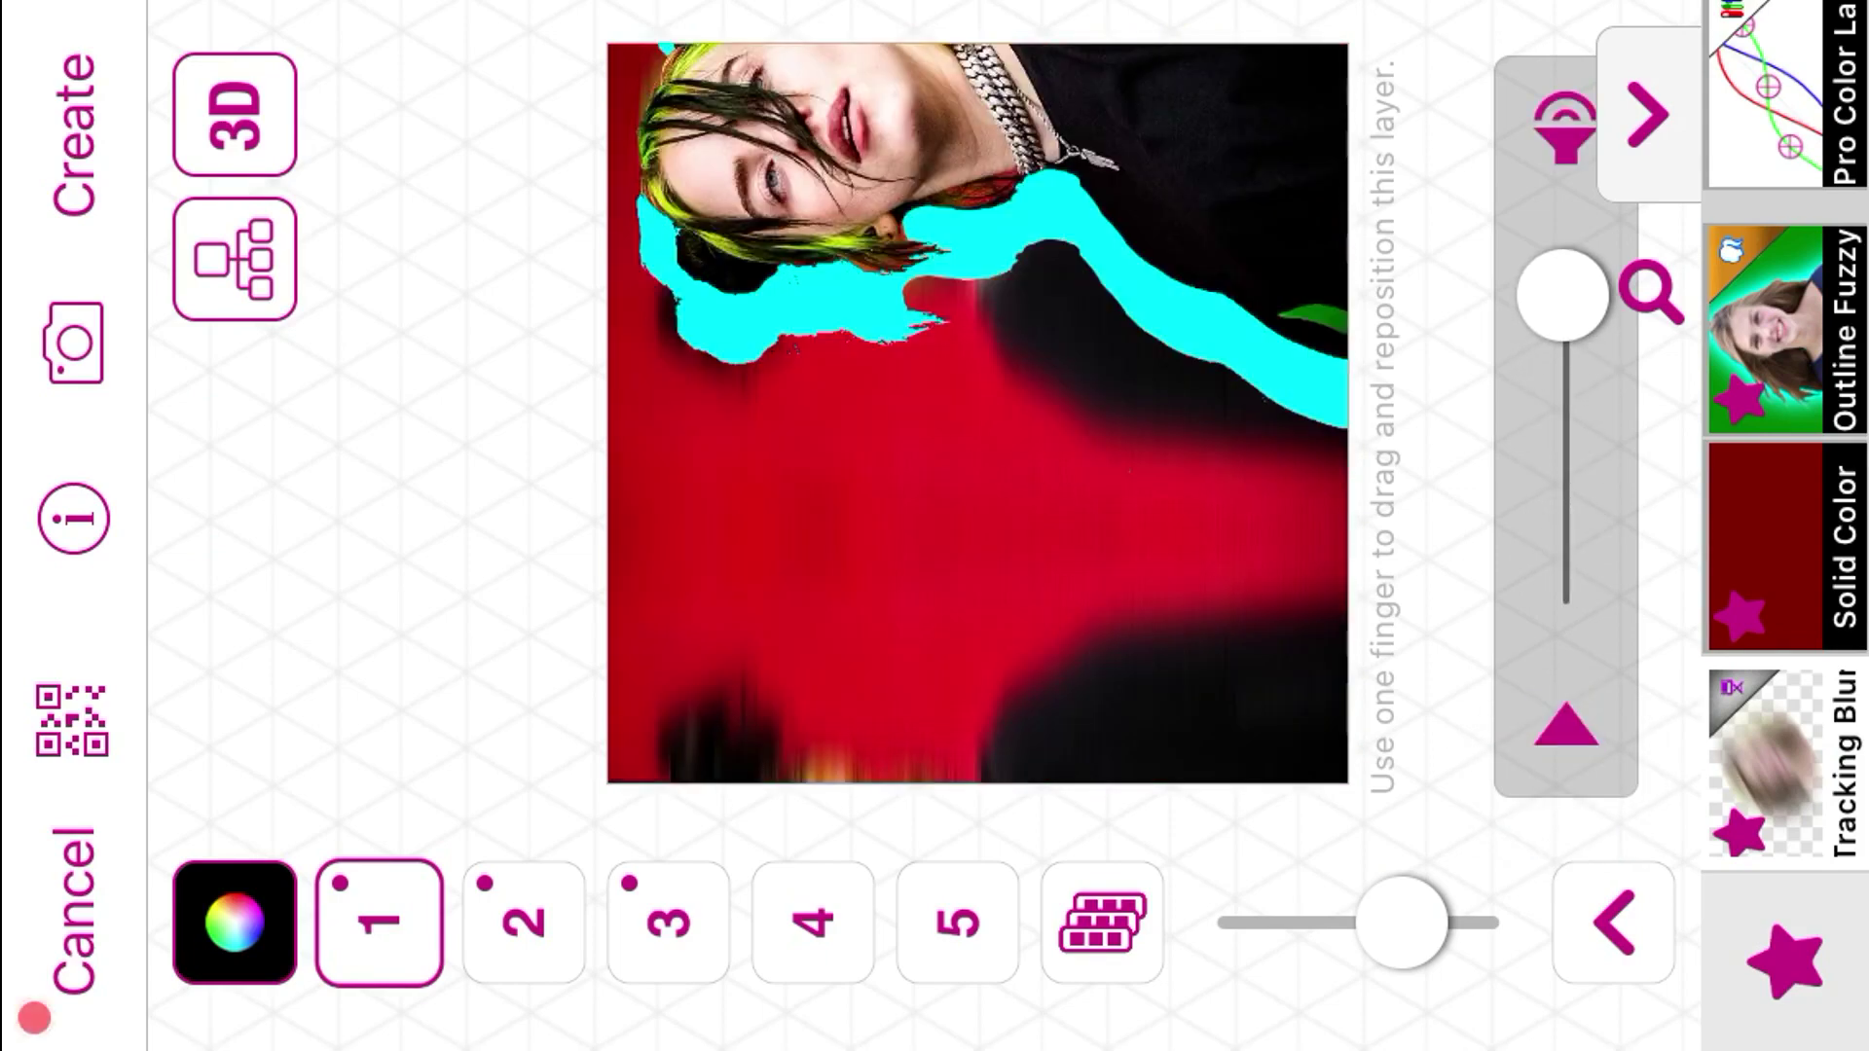
pyautogui.click(1564, 725)
# Step: Give layer 3 a black Outline Fuzzy effect and play back the result
pyautogui.click(670, 923)
pyautogui.click(1159, 170)
pyautogui.click(1767, 331)
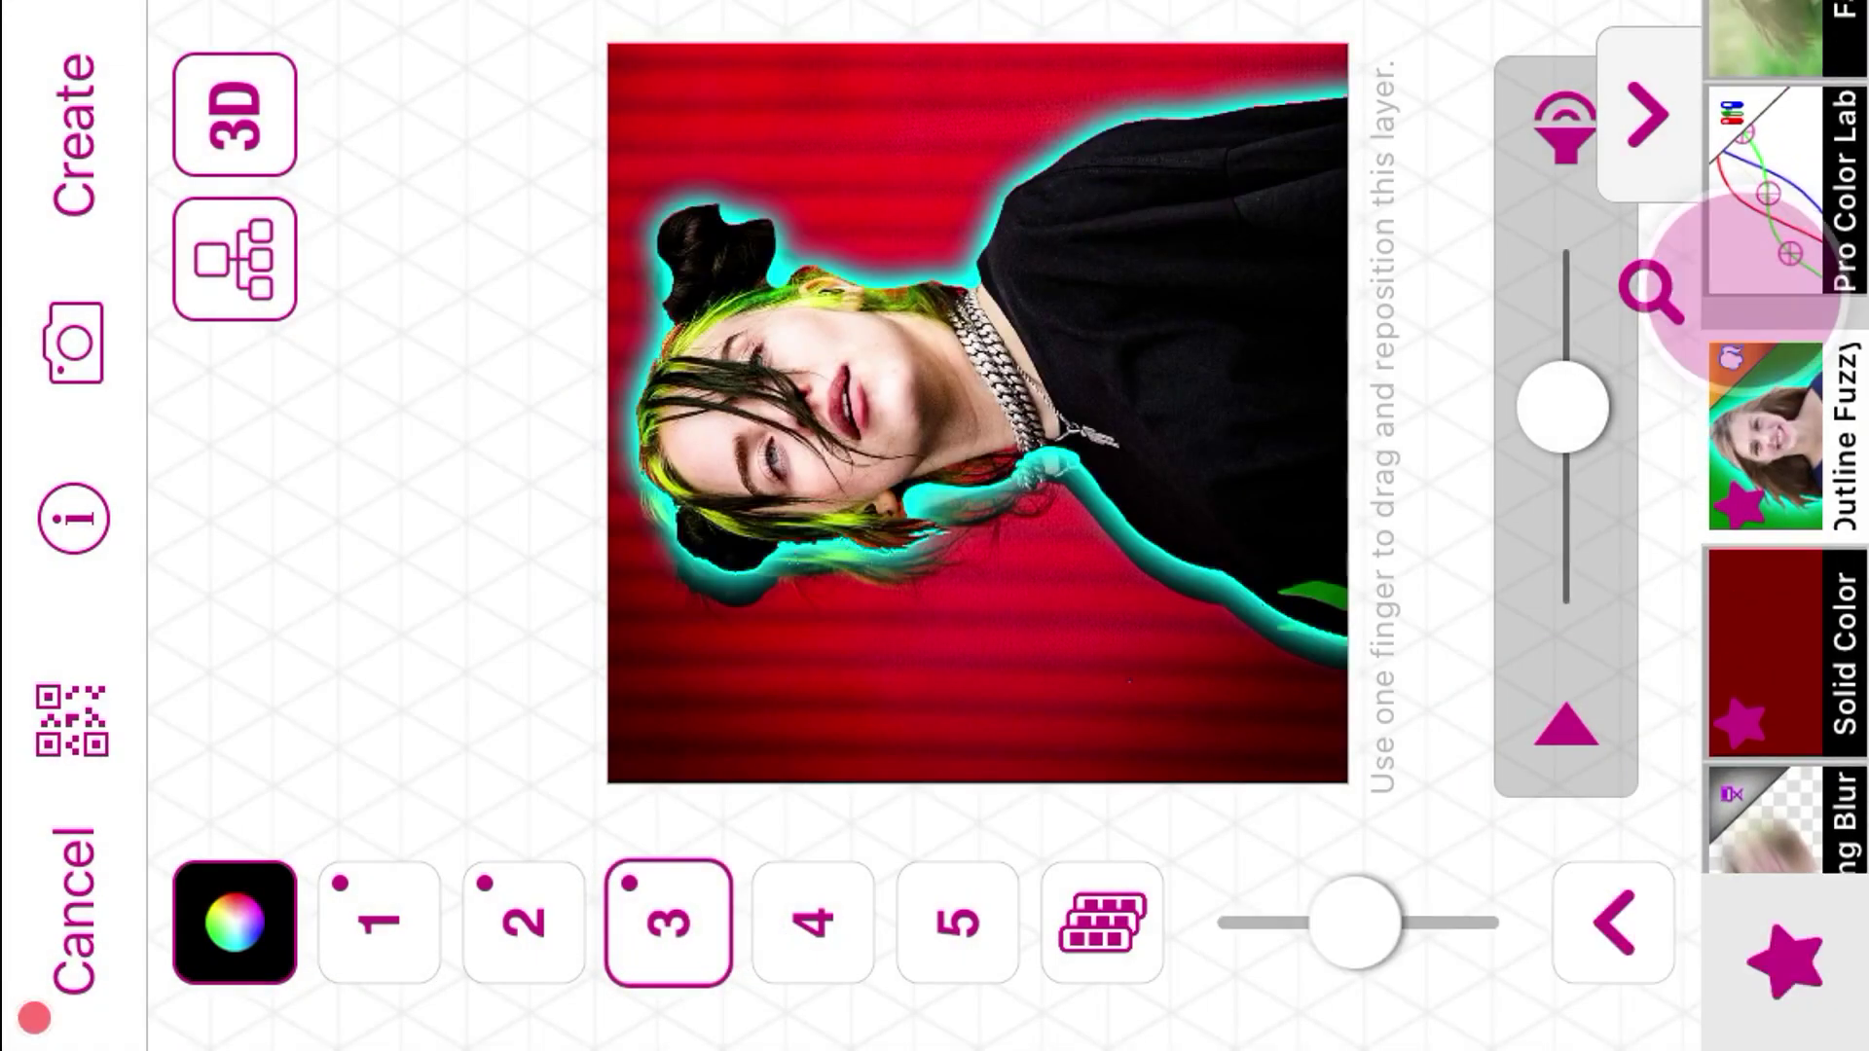
pyautogui.click(1607, 925)
pyautogui.moveTo(1148, 104); pyautogui.dragTo(1743, 39)
pyautogui.click(637, 102)
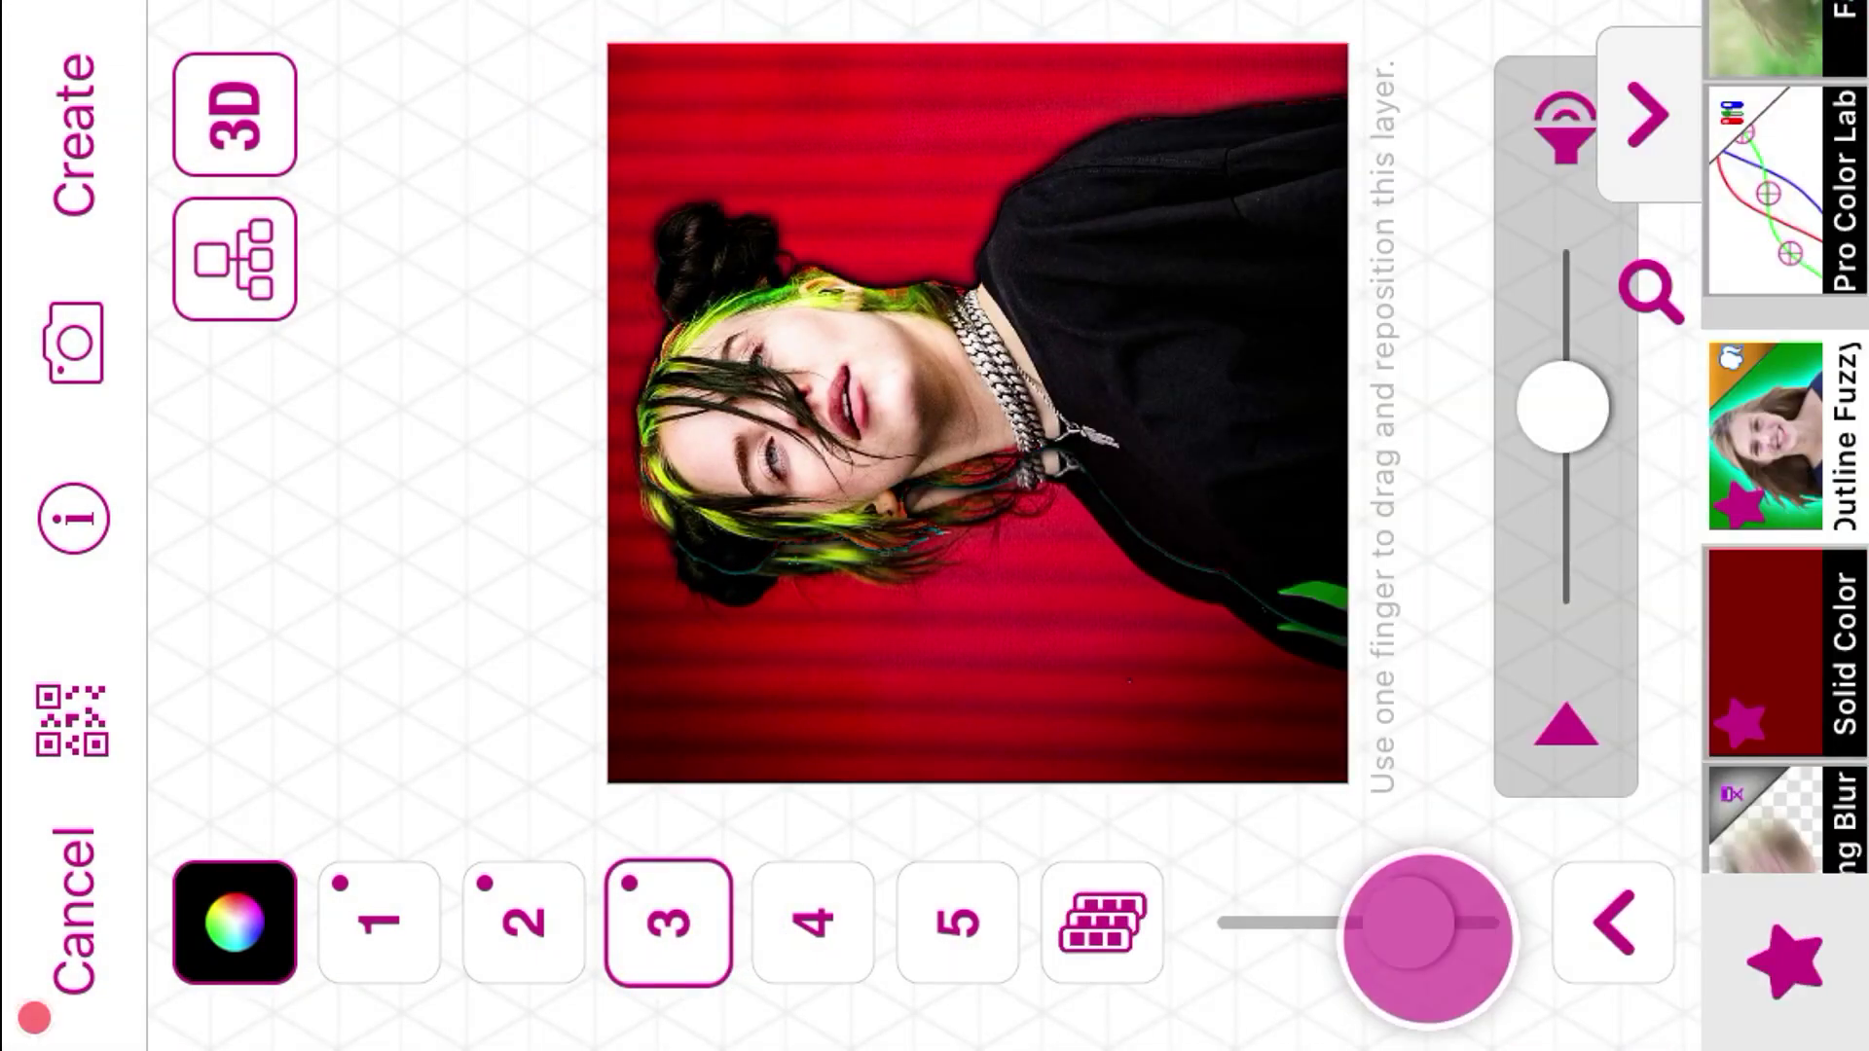
pyautogui.click(1565, 731)
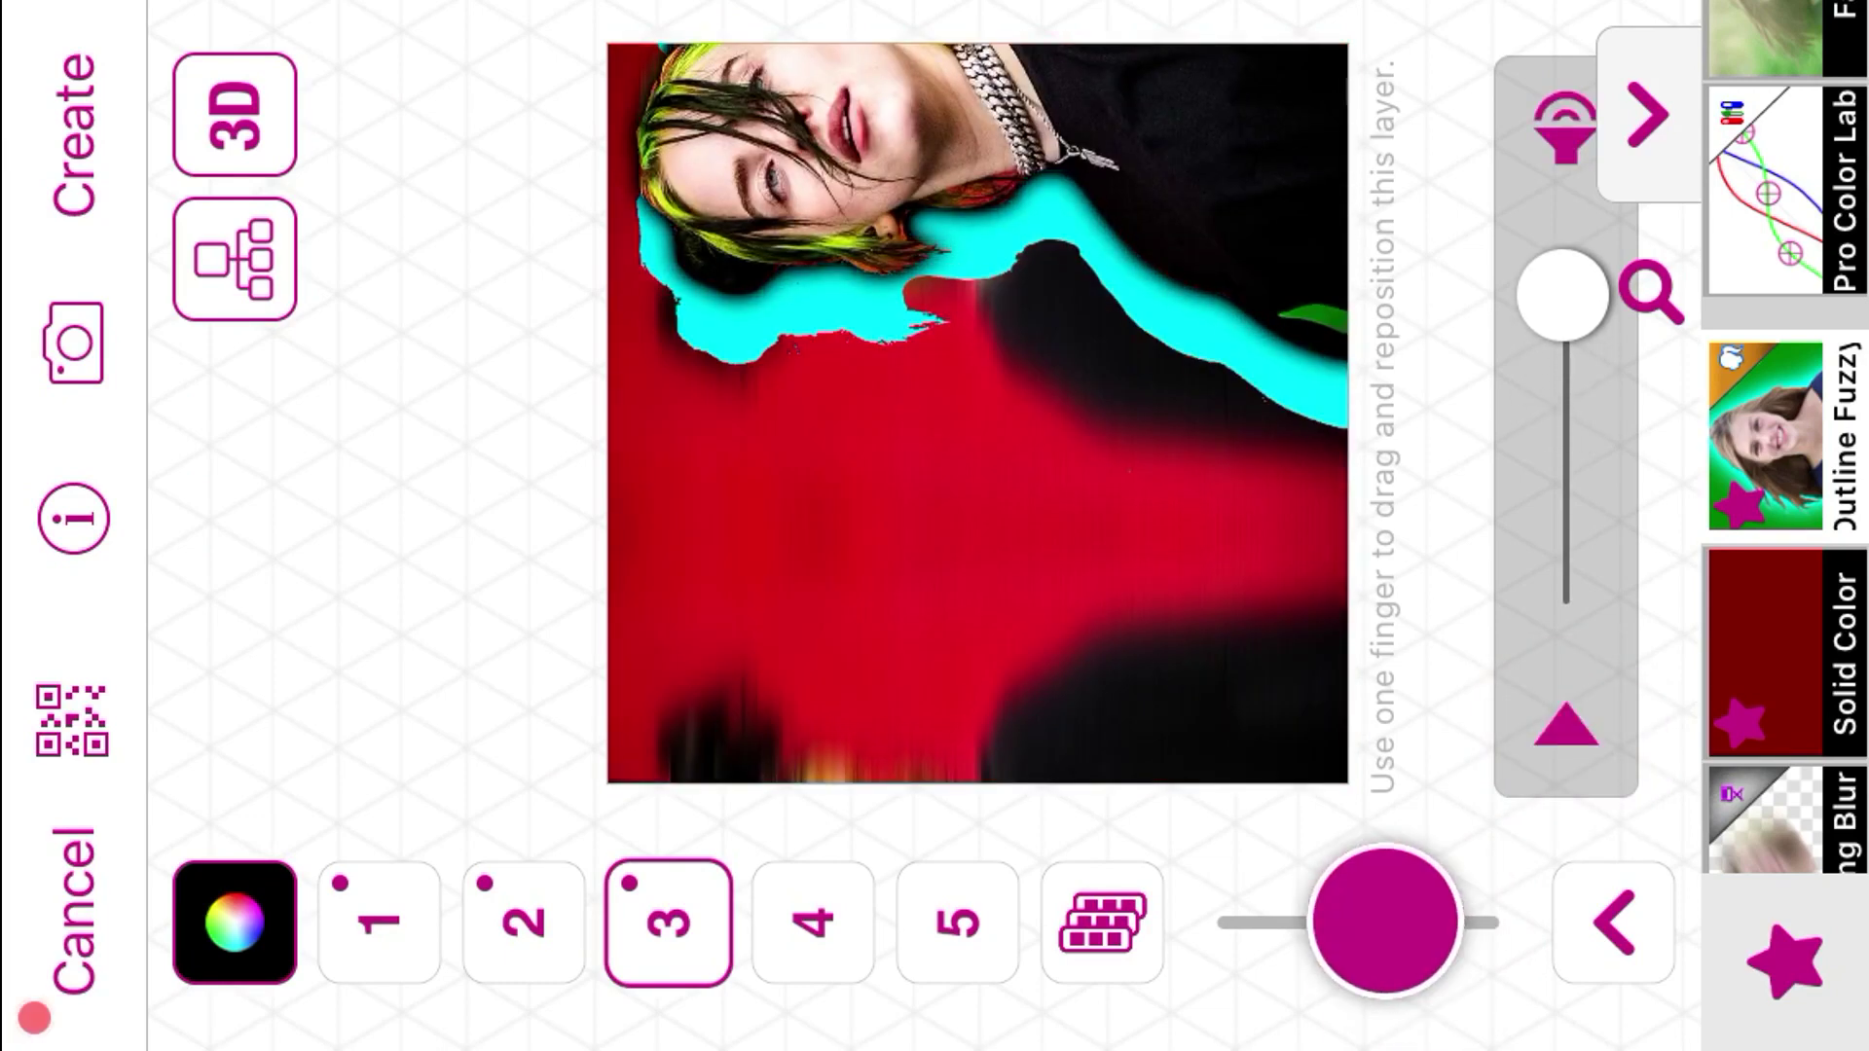
pyautogui.click(1383, 920)
pyautogui.click(1564, 726)
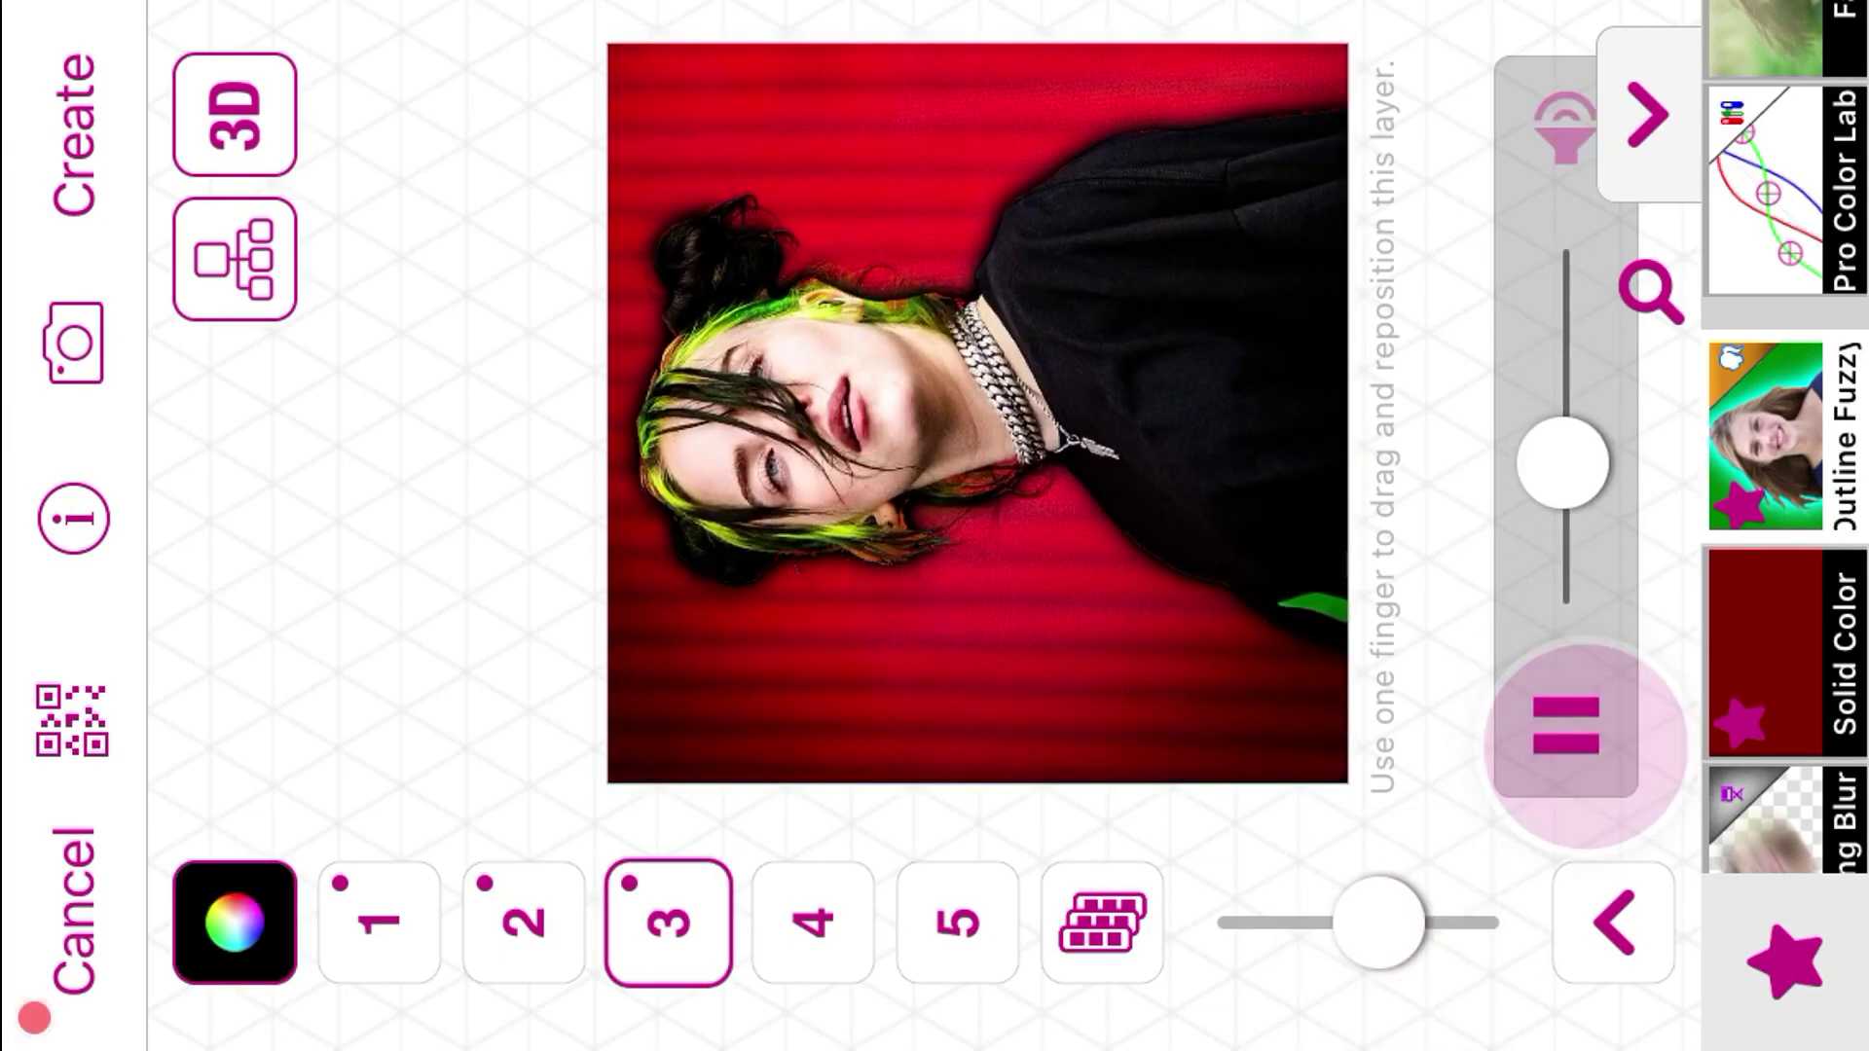
pyautogui.click(1564, 740)
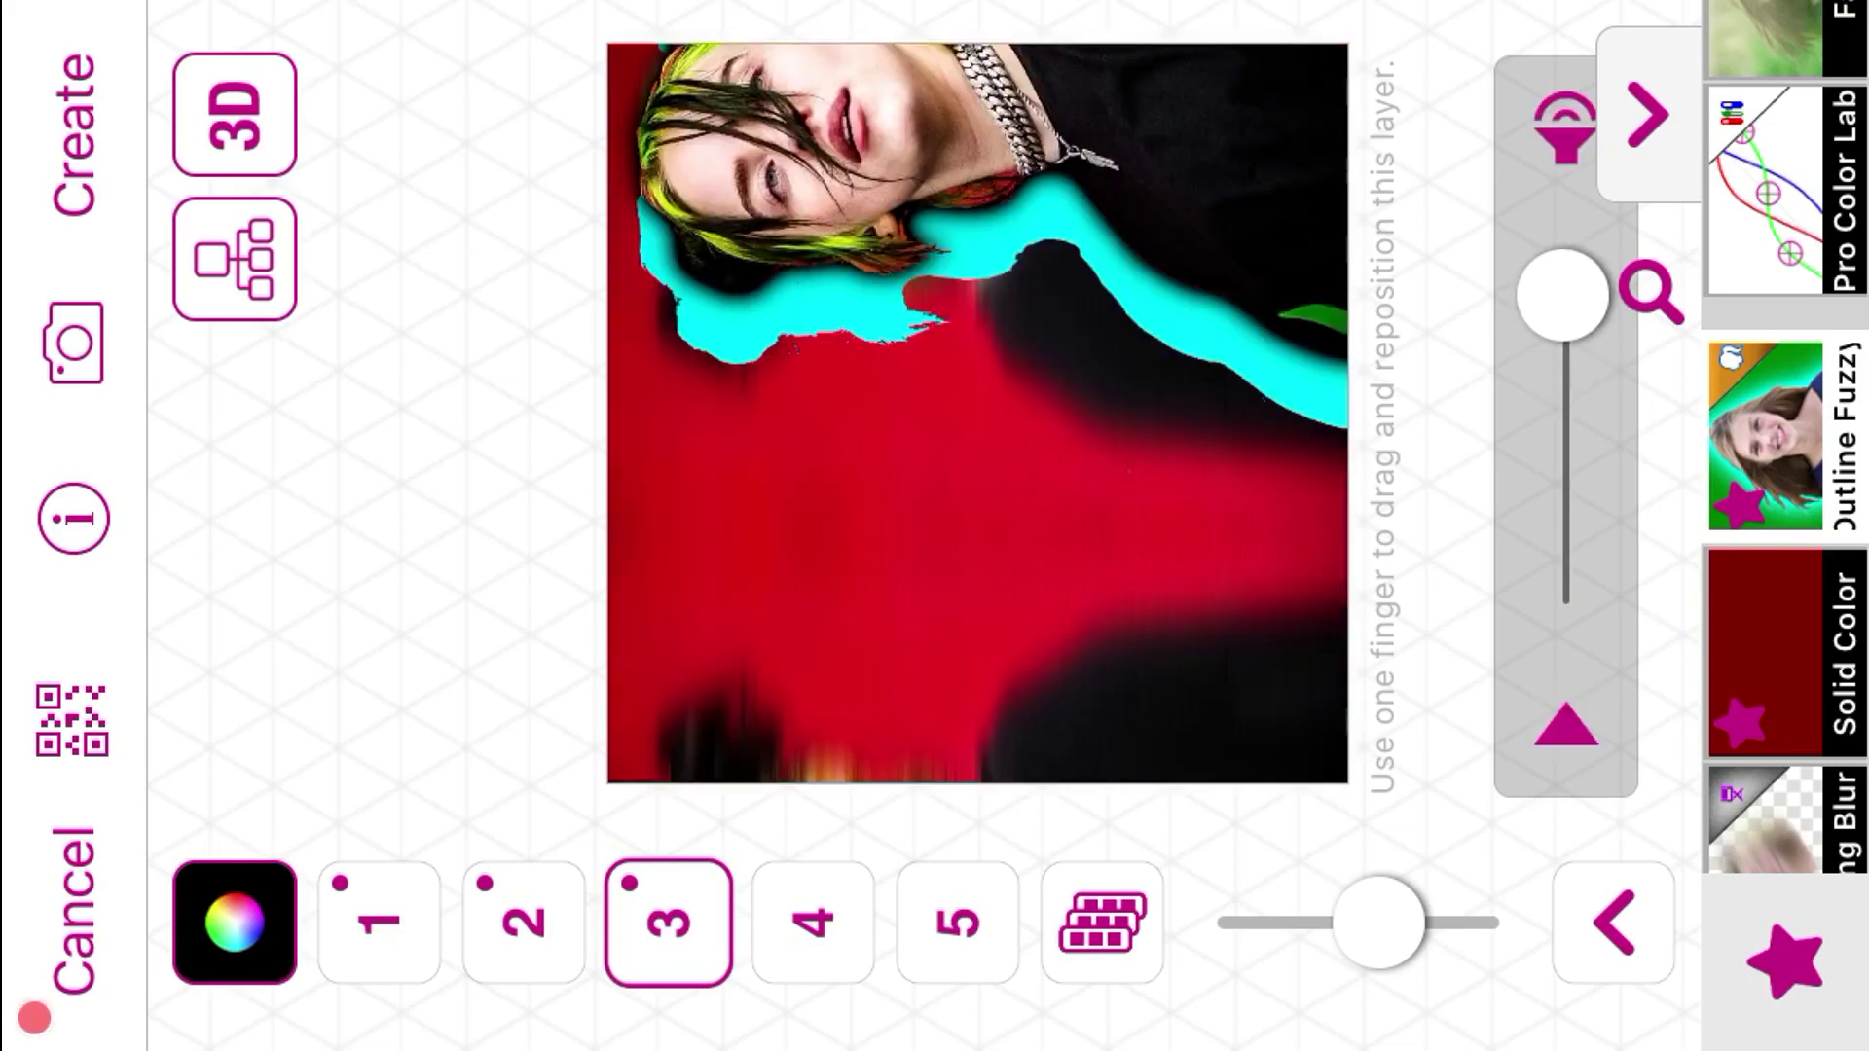
# Step: Render the edit's preview, close the ad, and start a new Multi-Layer project
pyautogui.click(102, 92)
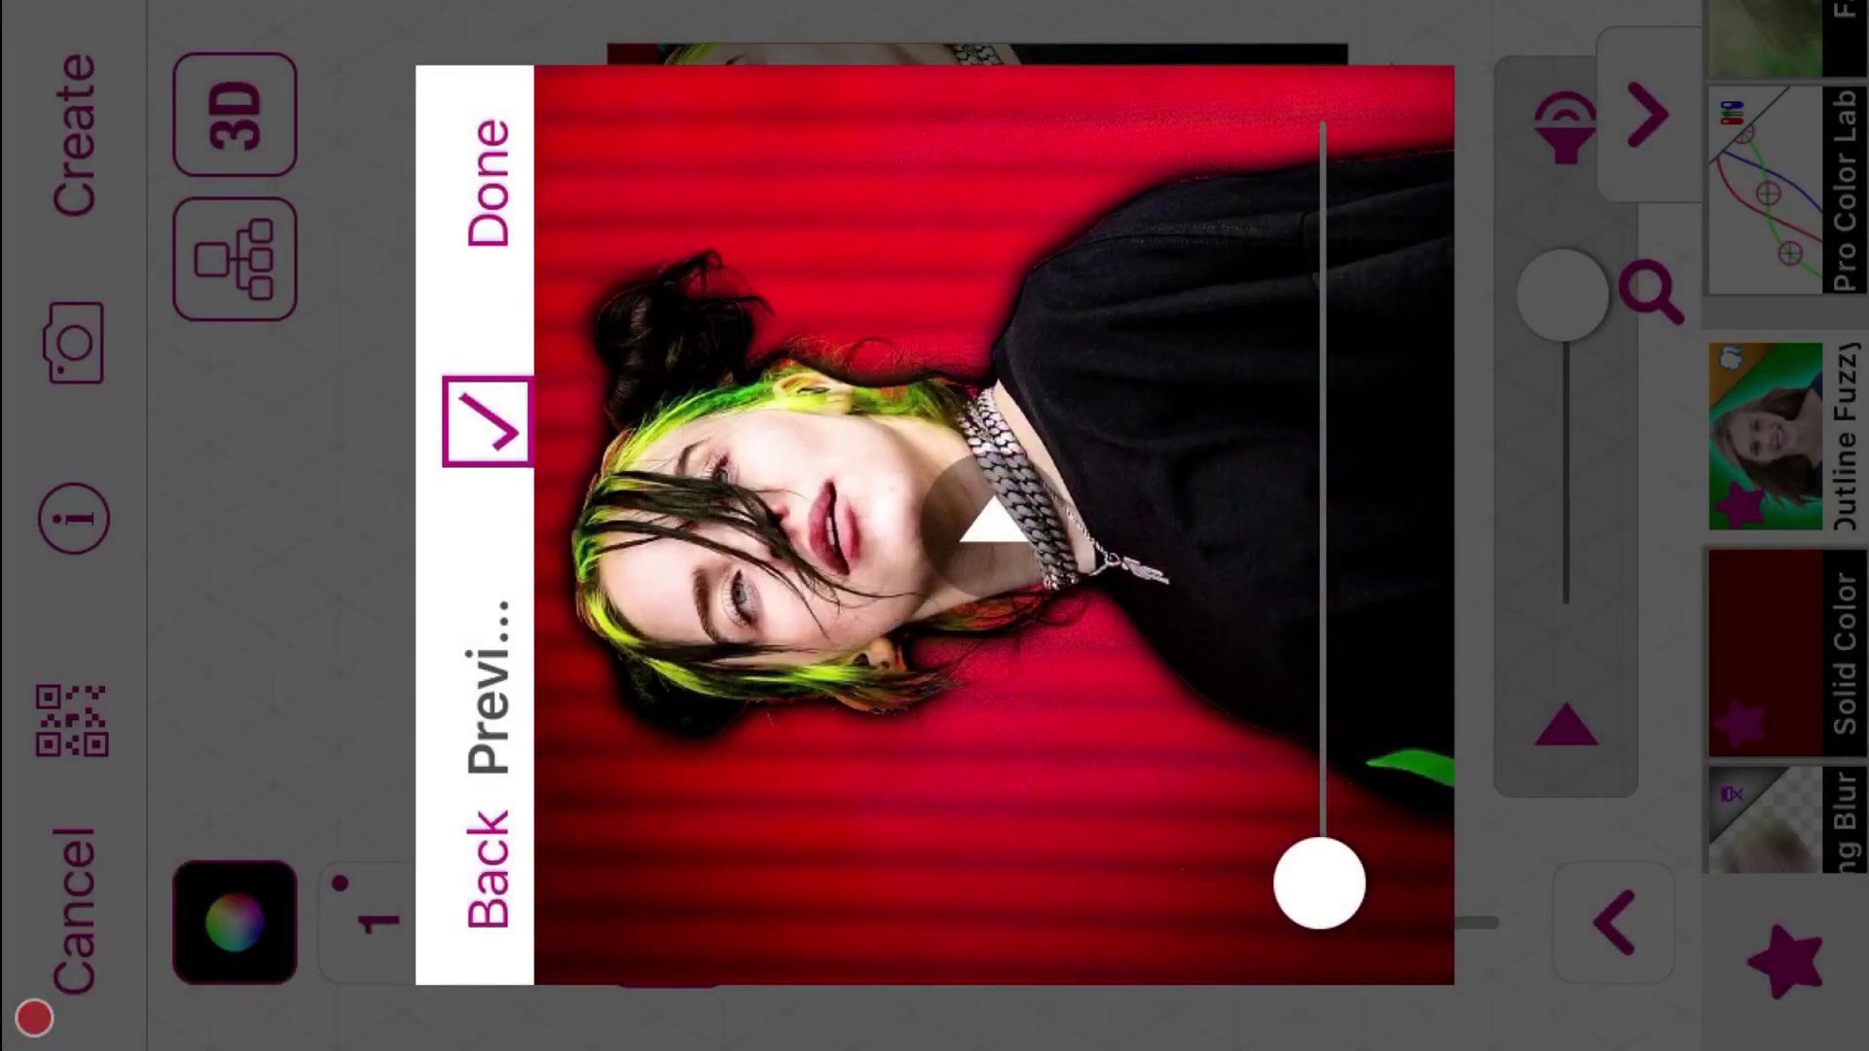
pyautogui.click(493, 131)
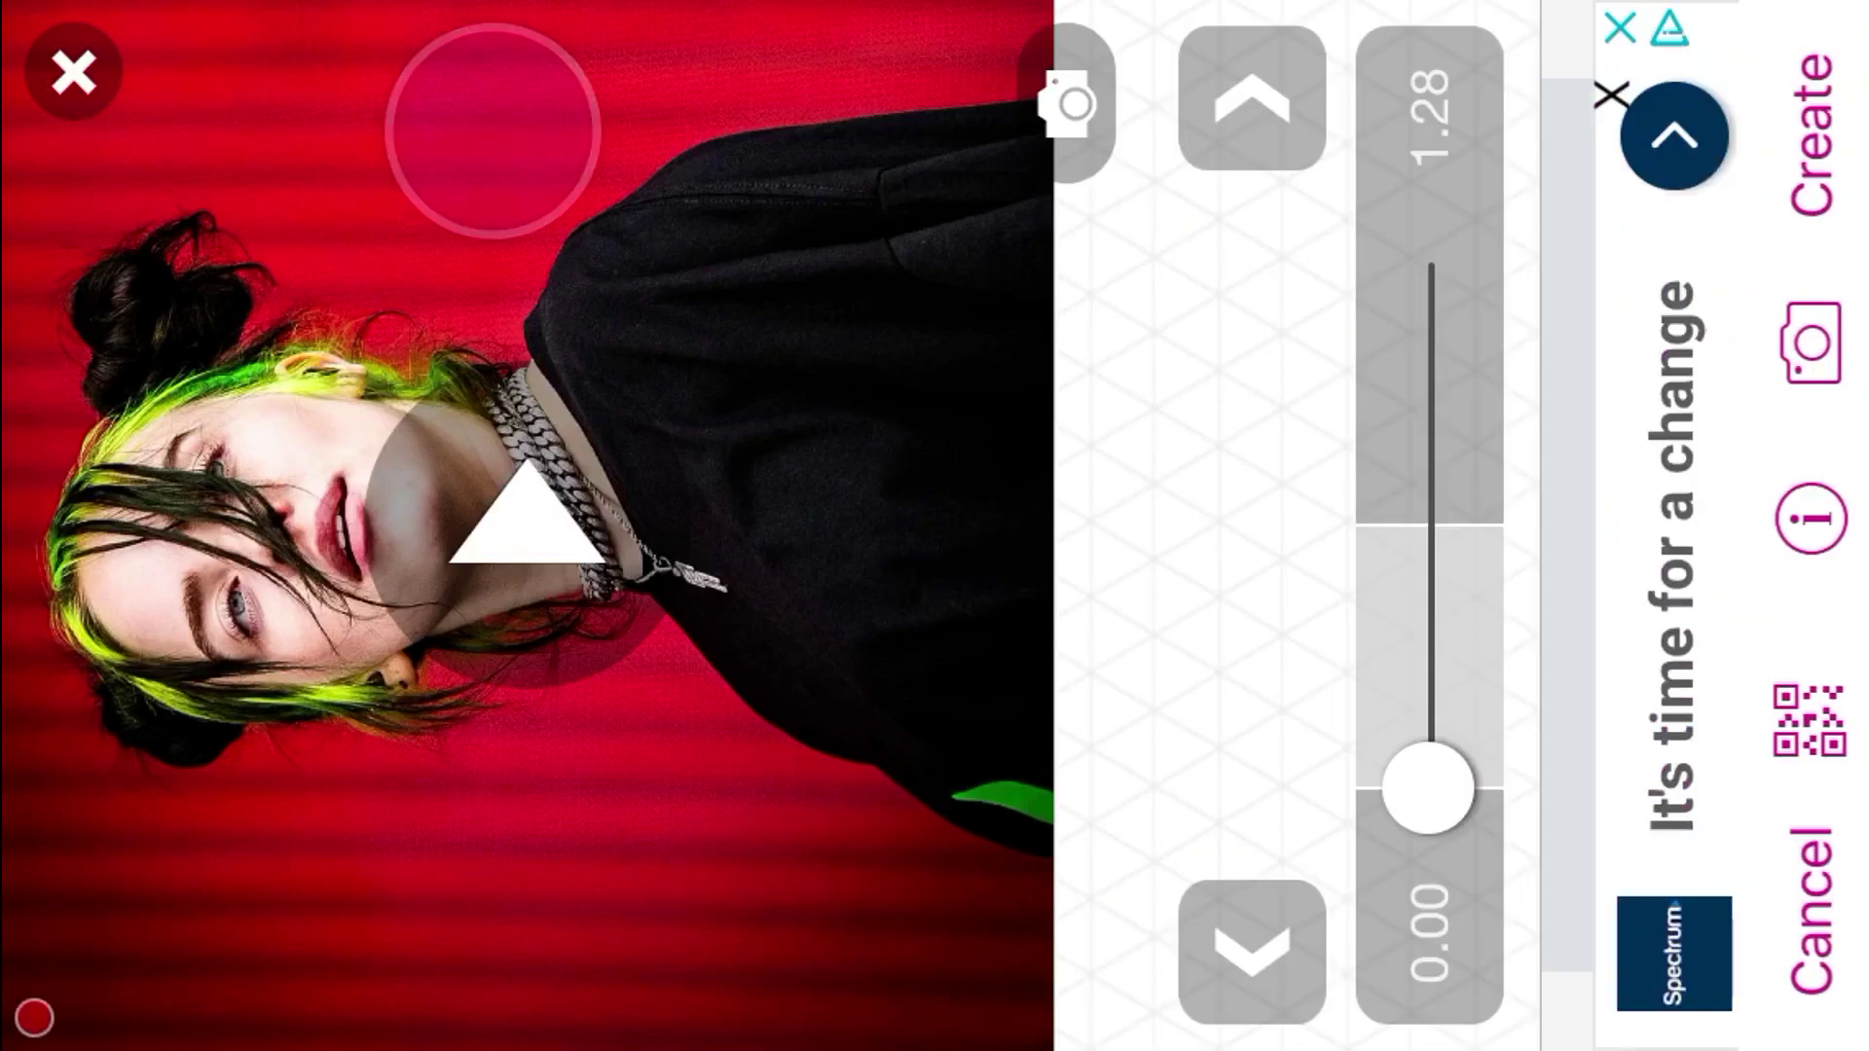
pyautogui.click(1621, 73)
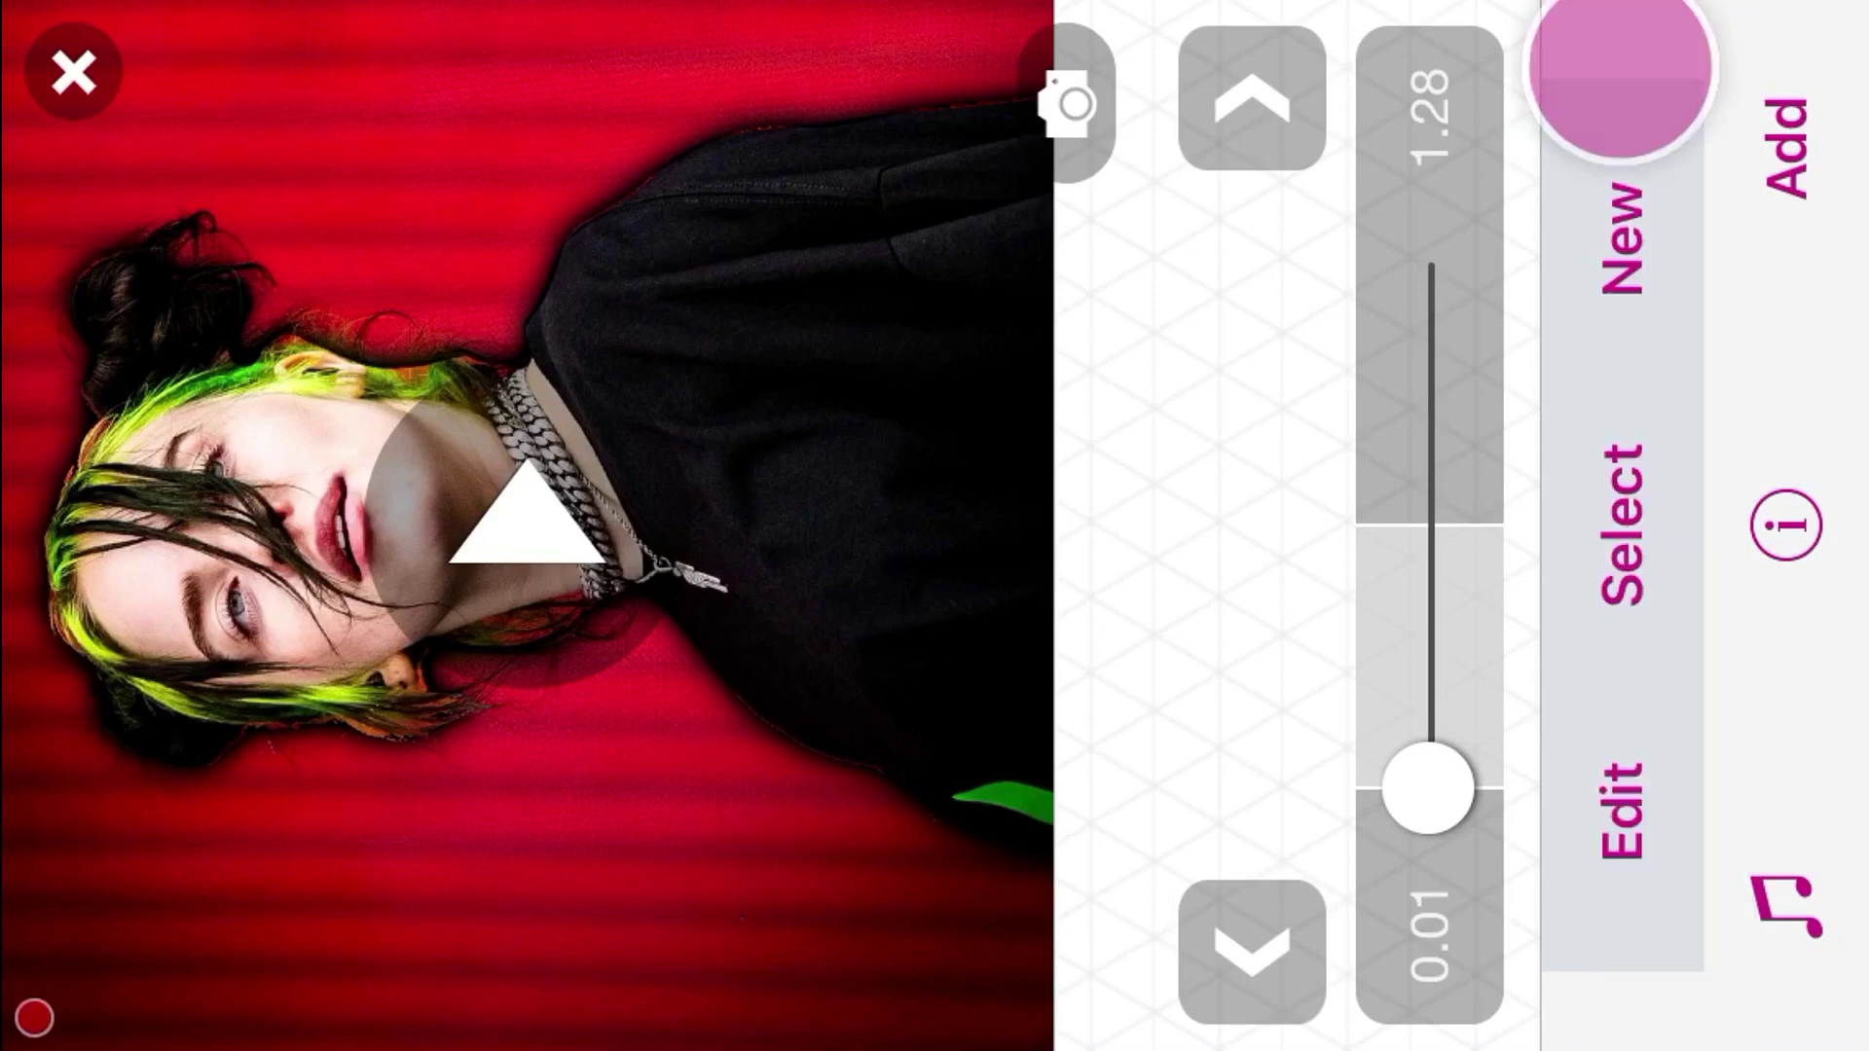
pyautogui.click(1615, 250)
pyautogui.click(1252, 91)
# Step: Put the red-background portrait photo in layer 1 and keyframe a slight 0.04 rotation
pyautogui.click(381, 922)
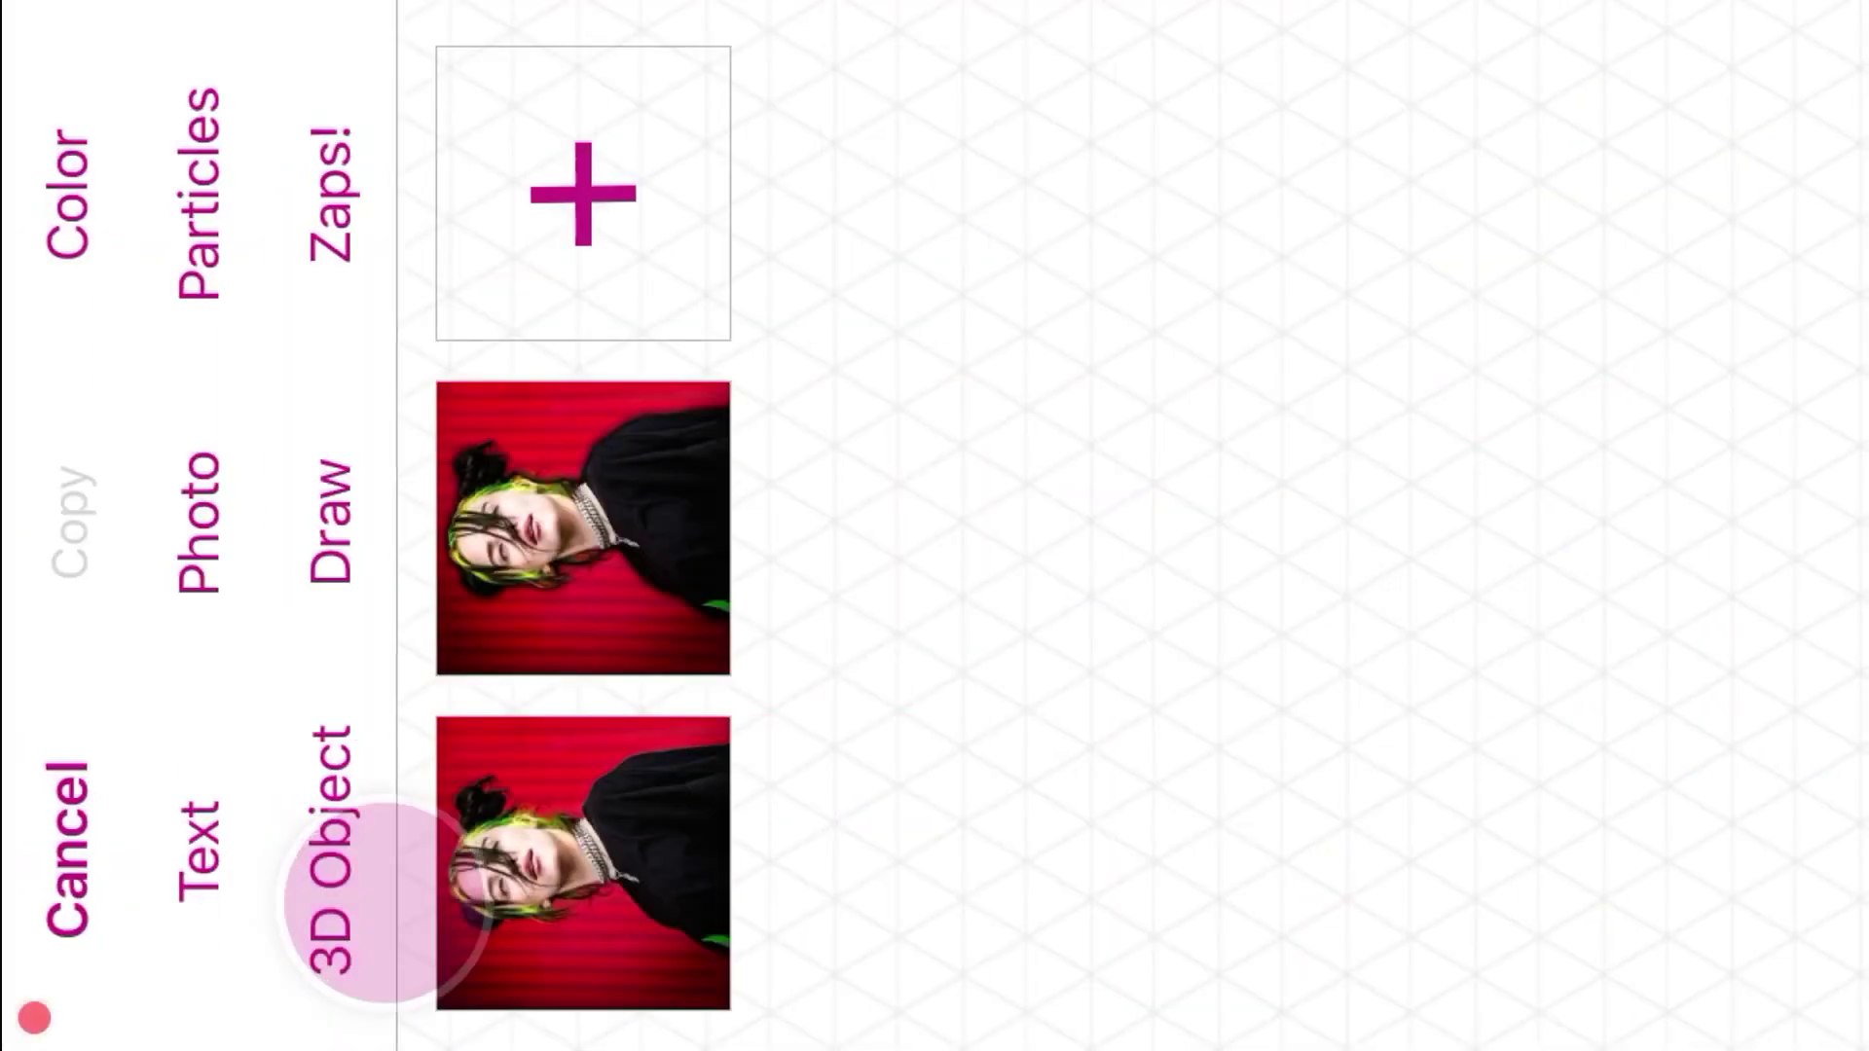
pyautogui.click(564, 480)
pyautogui.click(382, 922)
pyautogui.click(201, 342)
pyautogui.moveTo(1431, 769); pyautogui.dragTo(1377, 250)
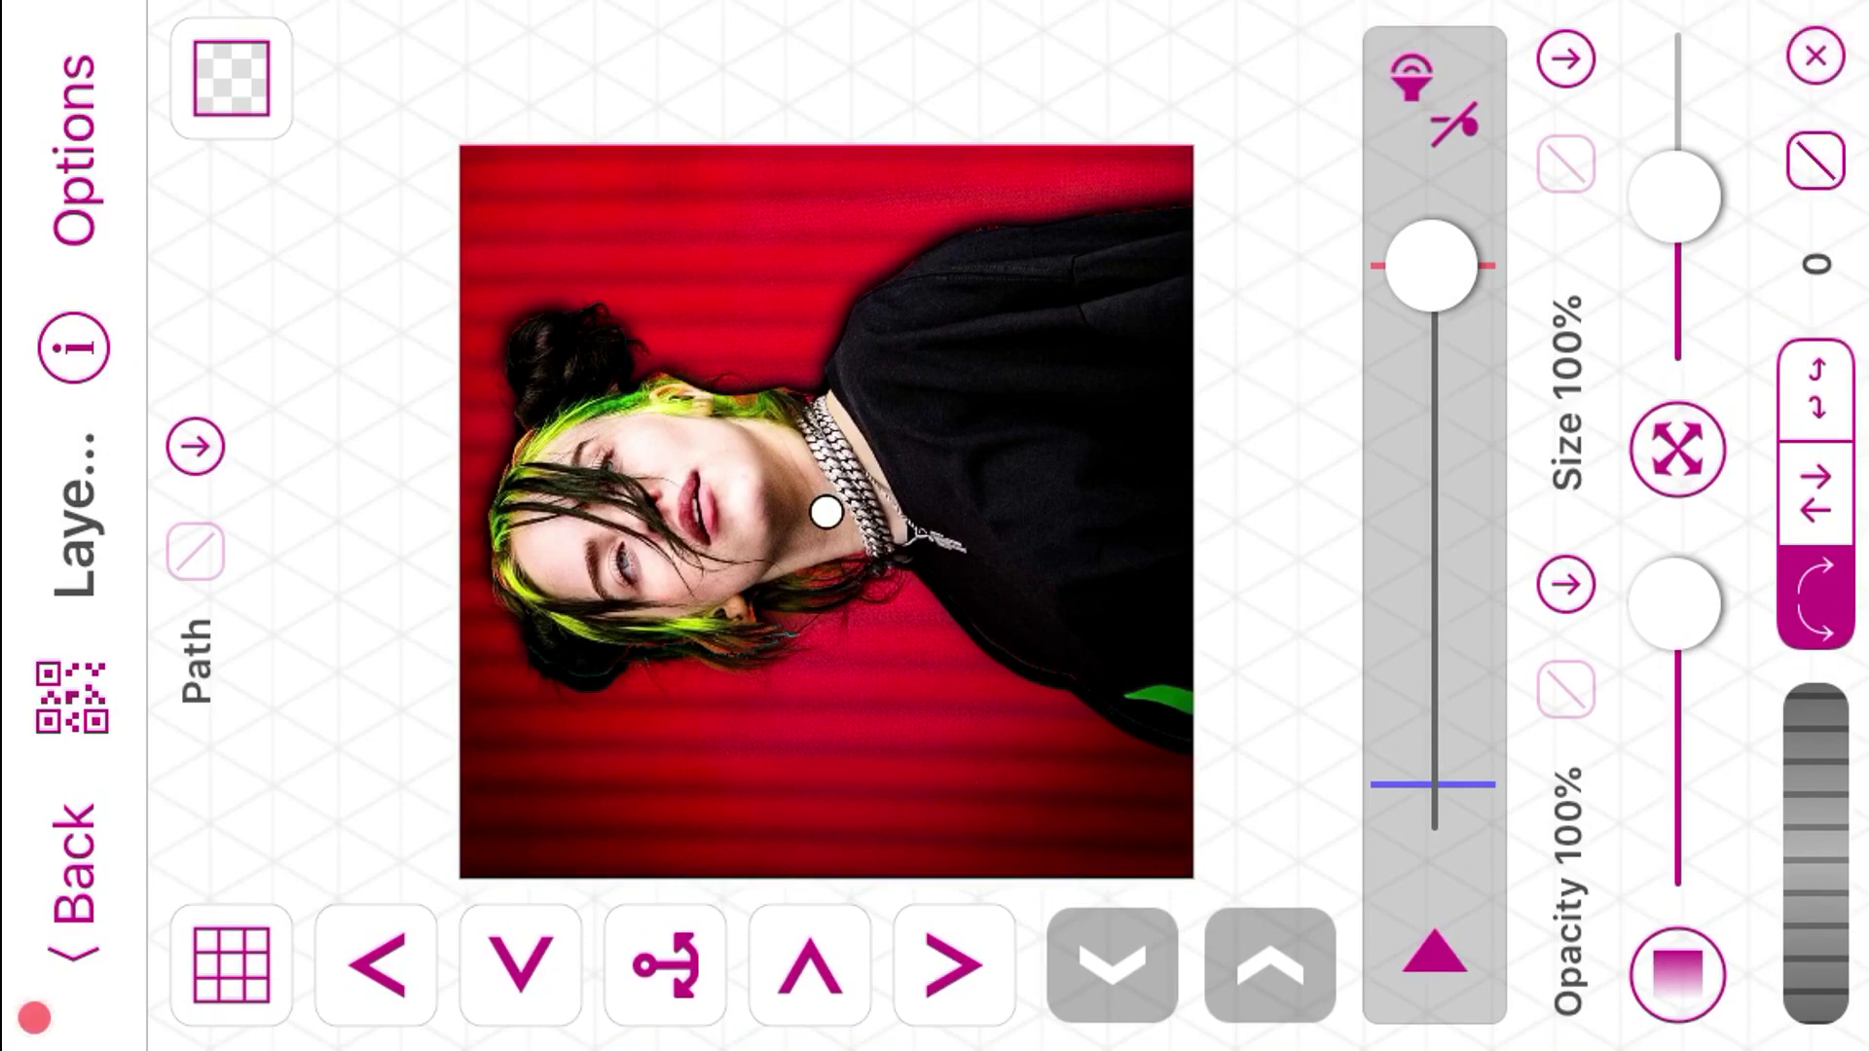
pyautogui.click(1119, 969)
pyautogui.moveTo(1803, 915); pyautogui.dragTo(1811, 935)
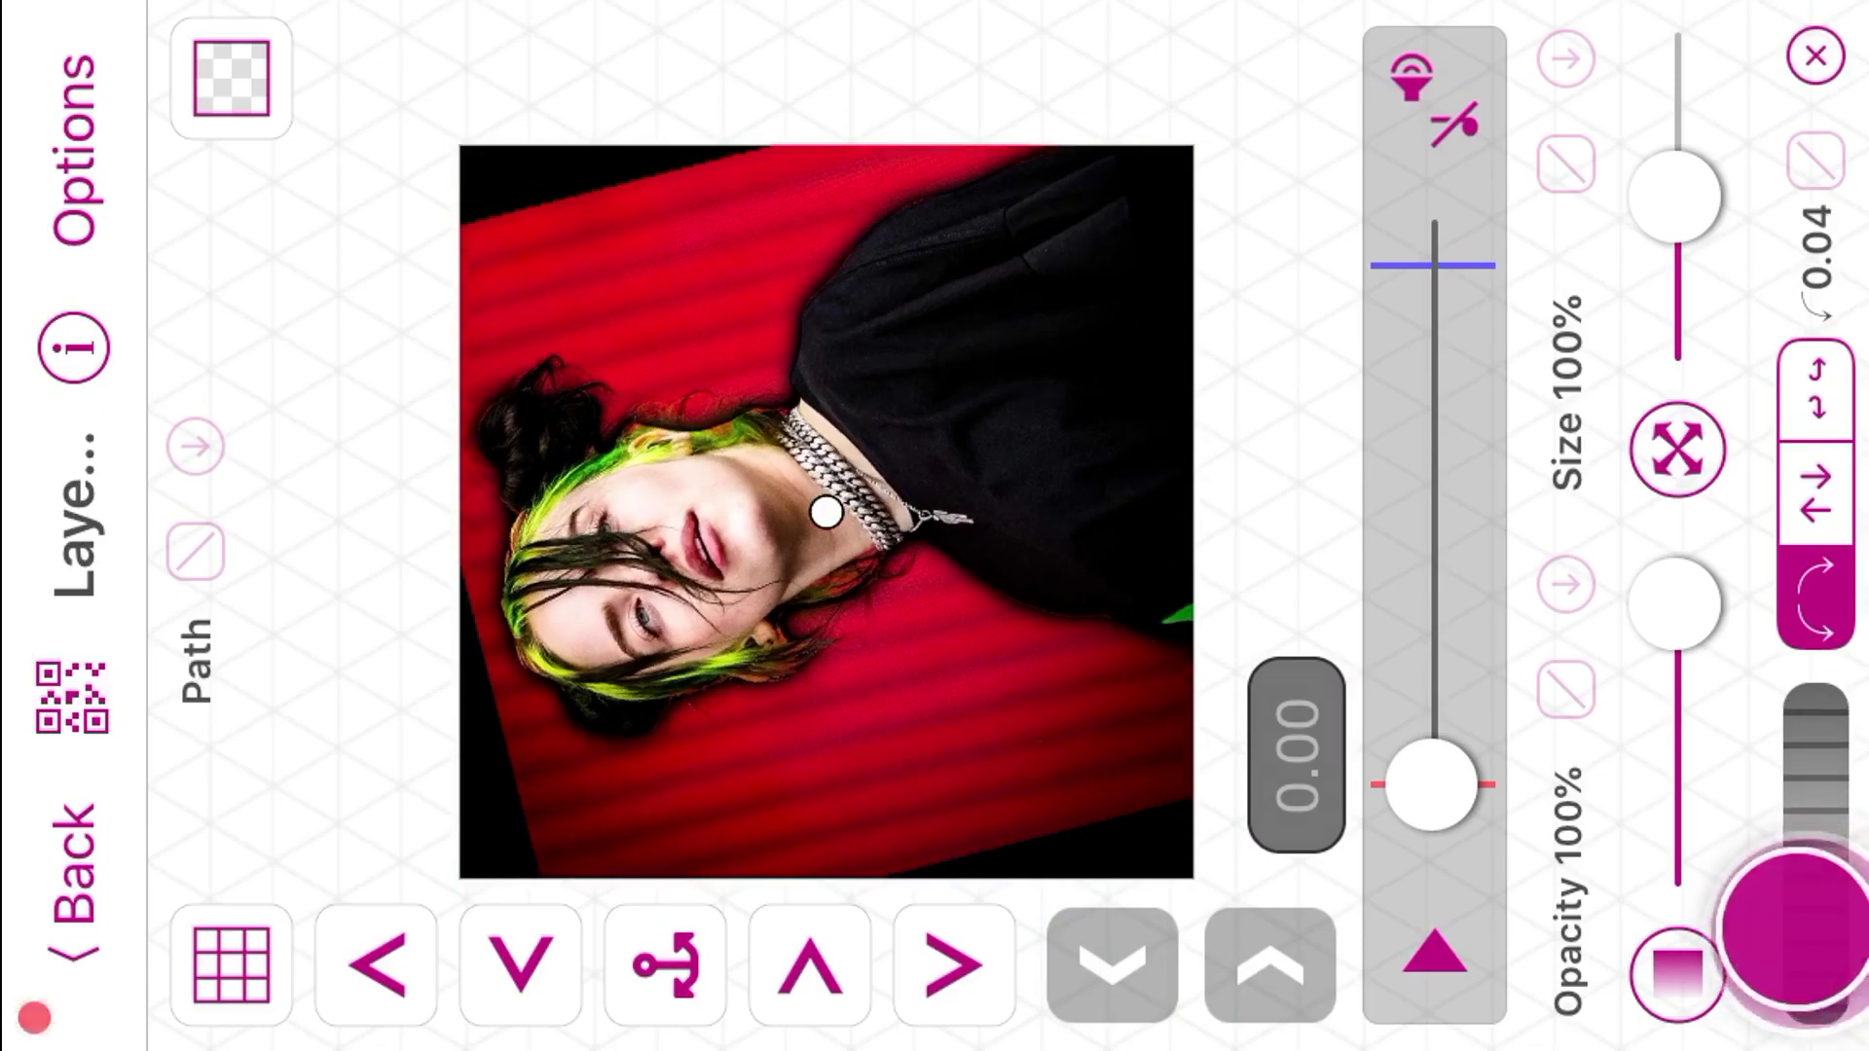
# Step: Switch the rotation keyframe to a different easing curve and play the animation
pyautogui.click(1451, 60)
pyautogui.click(1816, 160)
pyautogui.moveTo(1289, 167); pyautogui.dragTo(1217, 97)
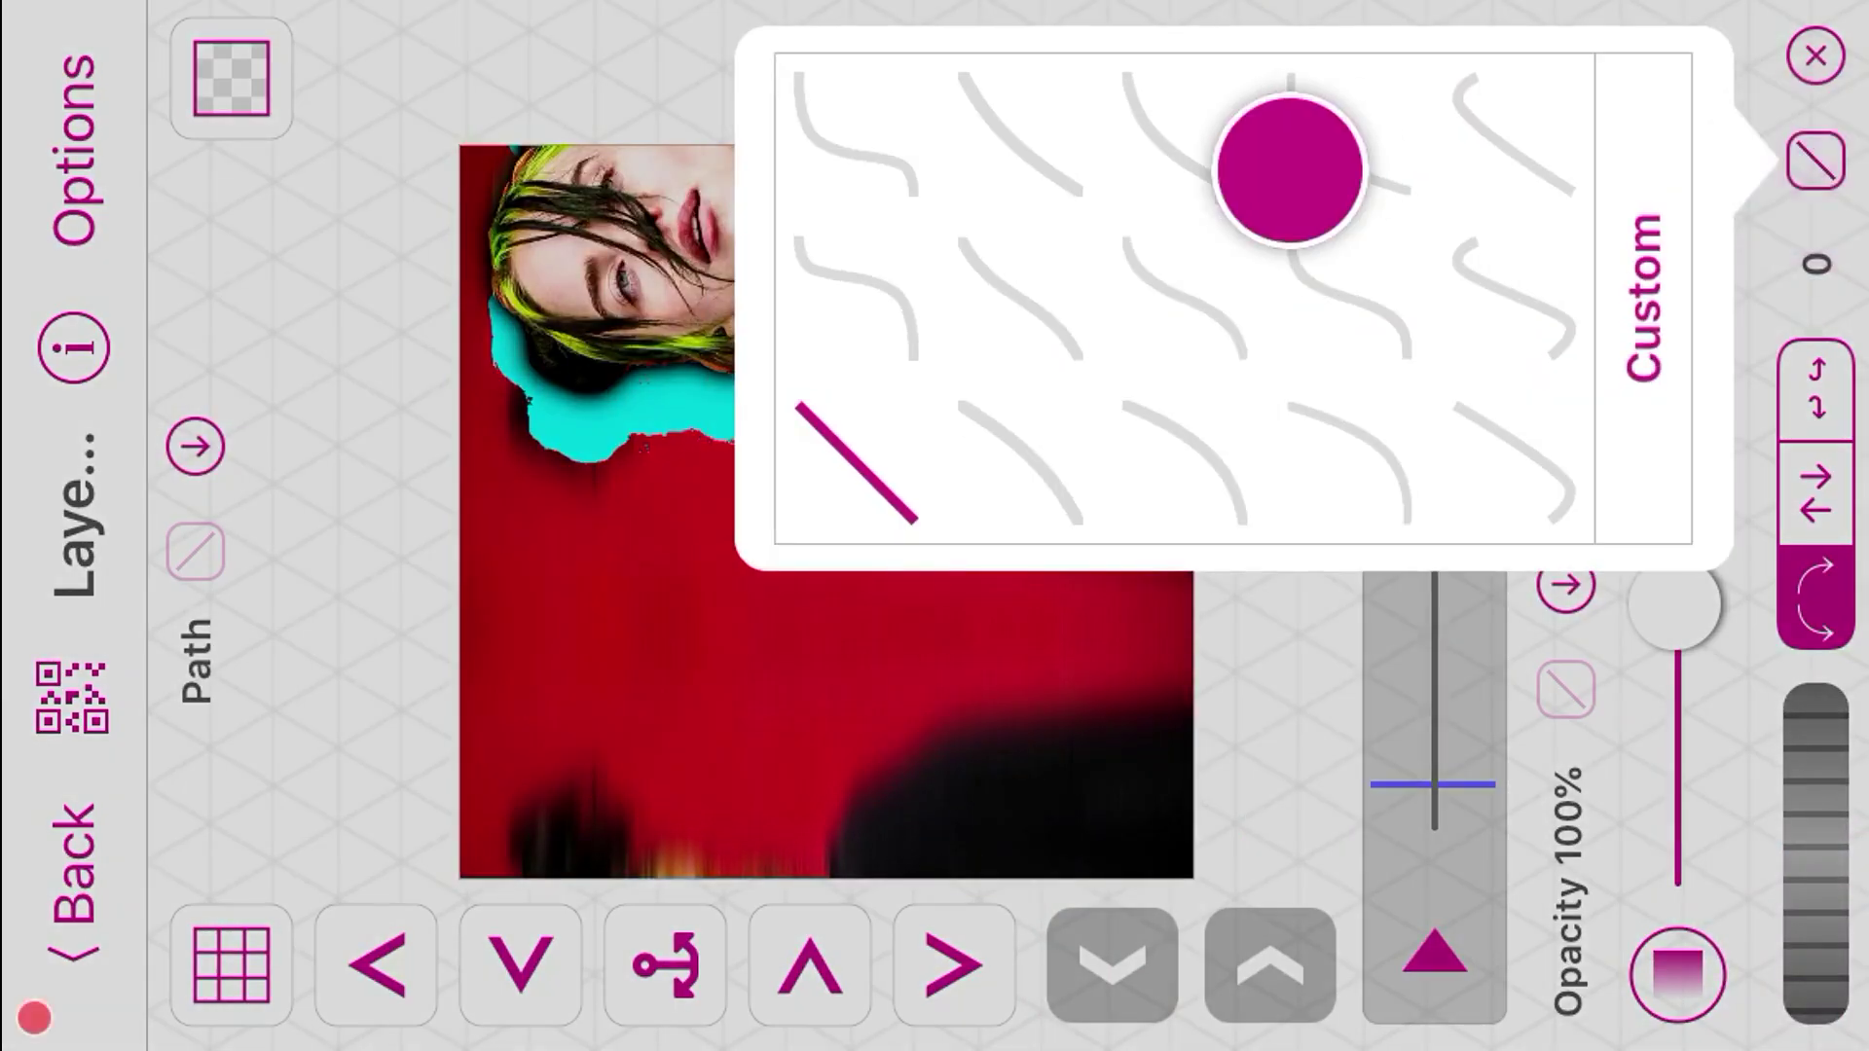
pyautogui.click(1435, 954)
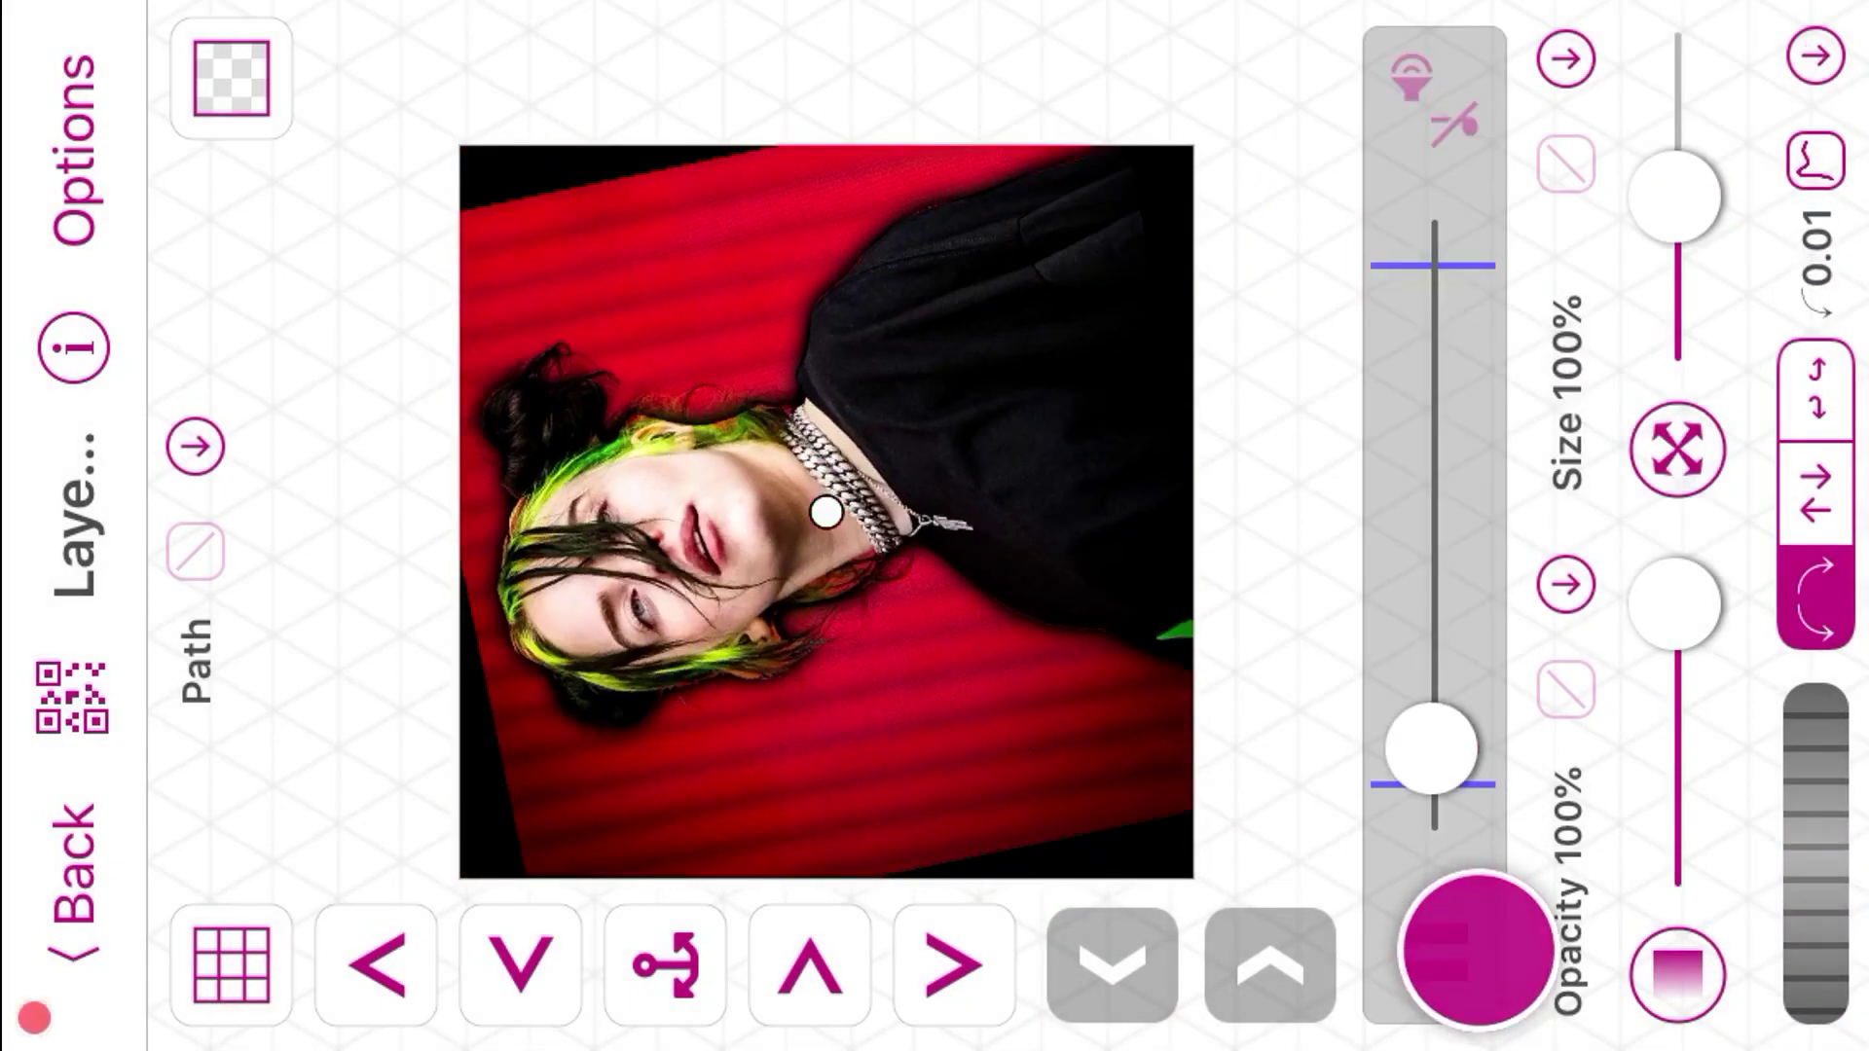
pyautogui.click(1811, 166)
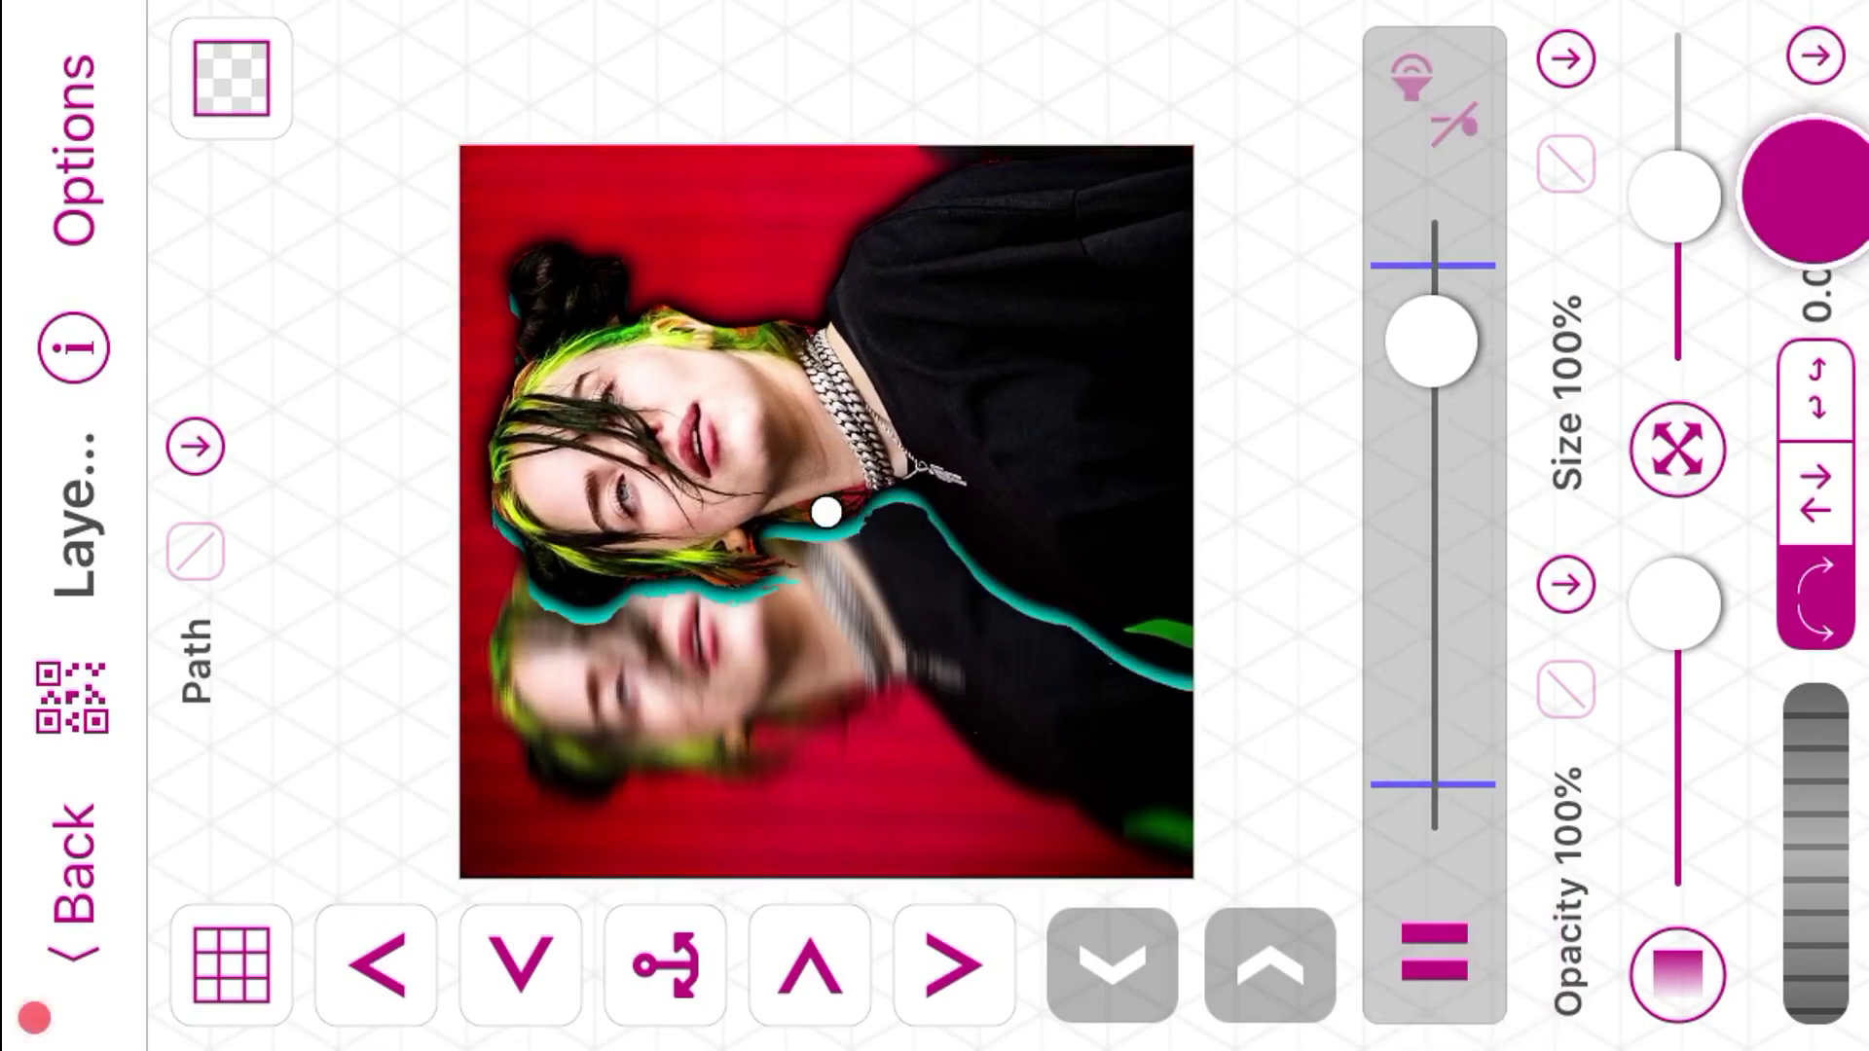
pyautogui.click(1189, 458)
pyautogui.click(692, 530)
pyautogui.click(1433, 952)
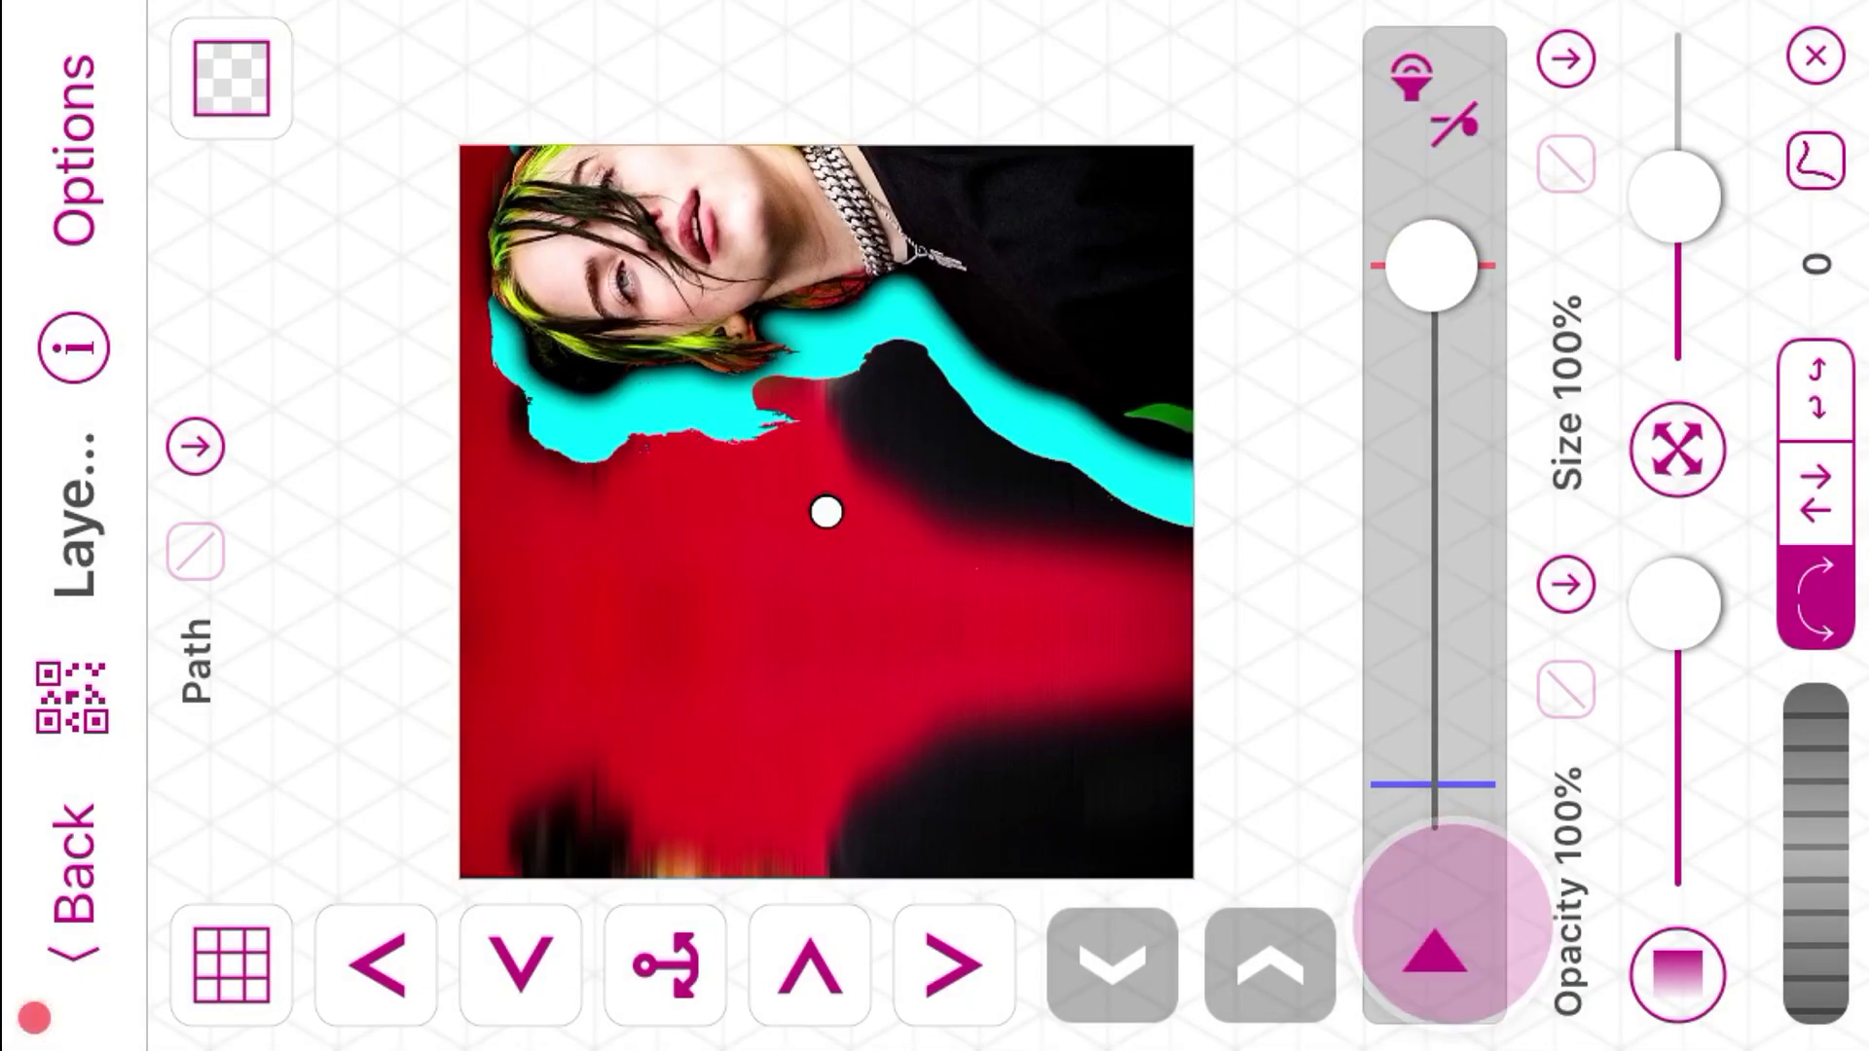
# Step: Review the layer's Mirror effect options and play the layer animation
pyautogui.click(117, 884)
pyautogui.click(1699, 126)
pyautogui.click(835, 161)
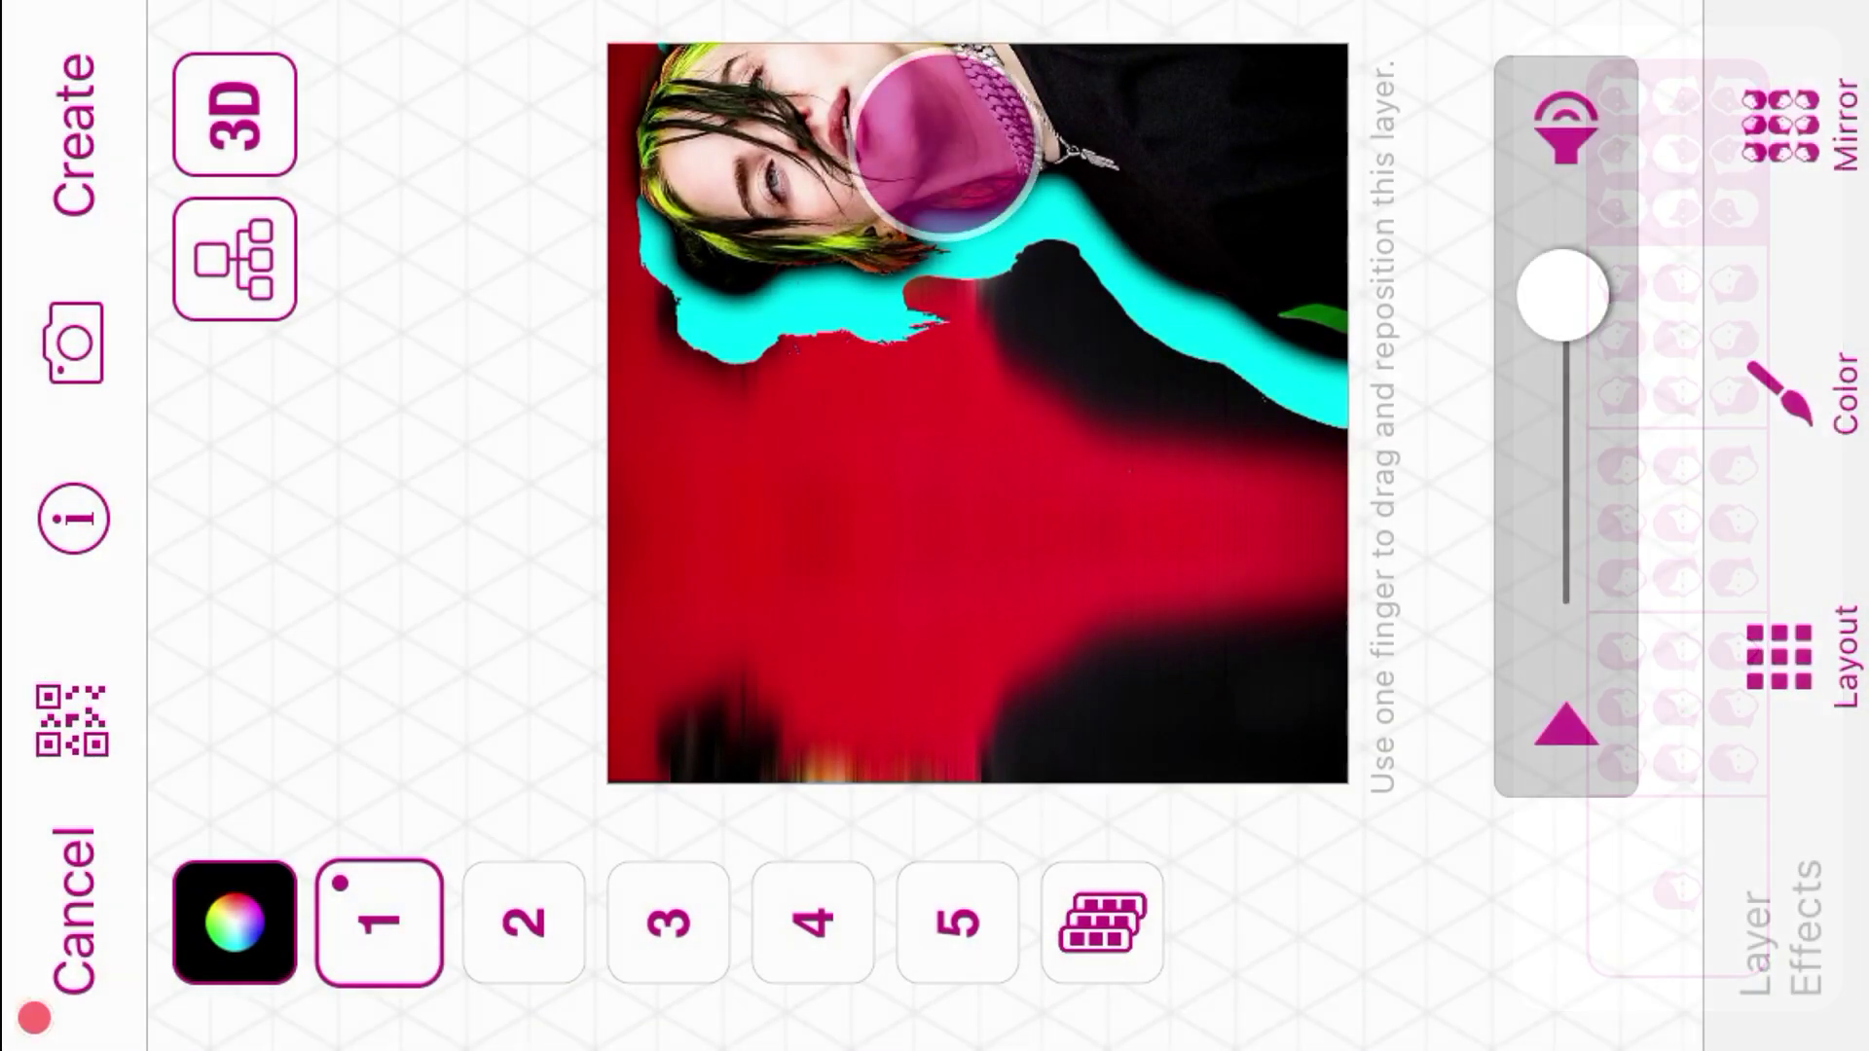
pyautogui.click(1565, 718)
pyautogui.click(1569, 742)
# Step: Render and view the preview, then start a new Multi-Layer project
pyautogui.click(1569, 741)
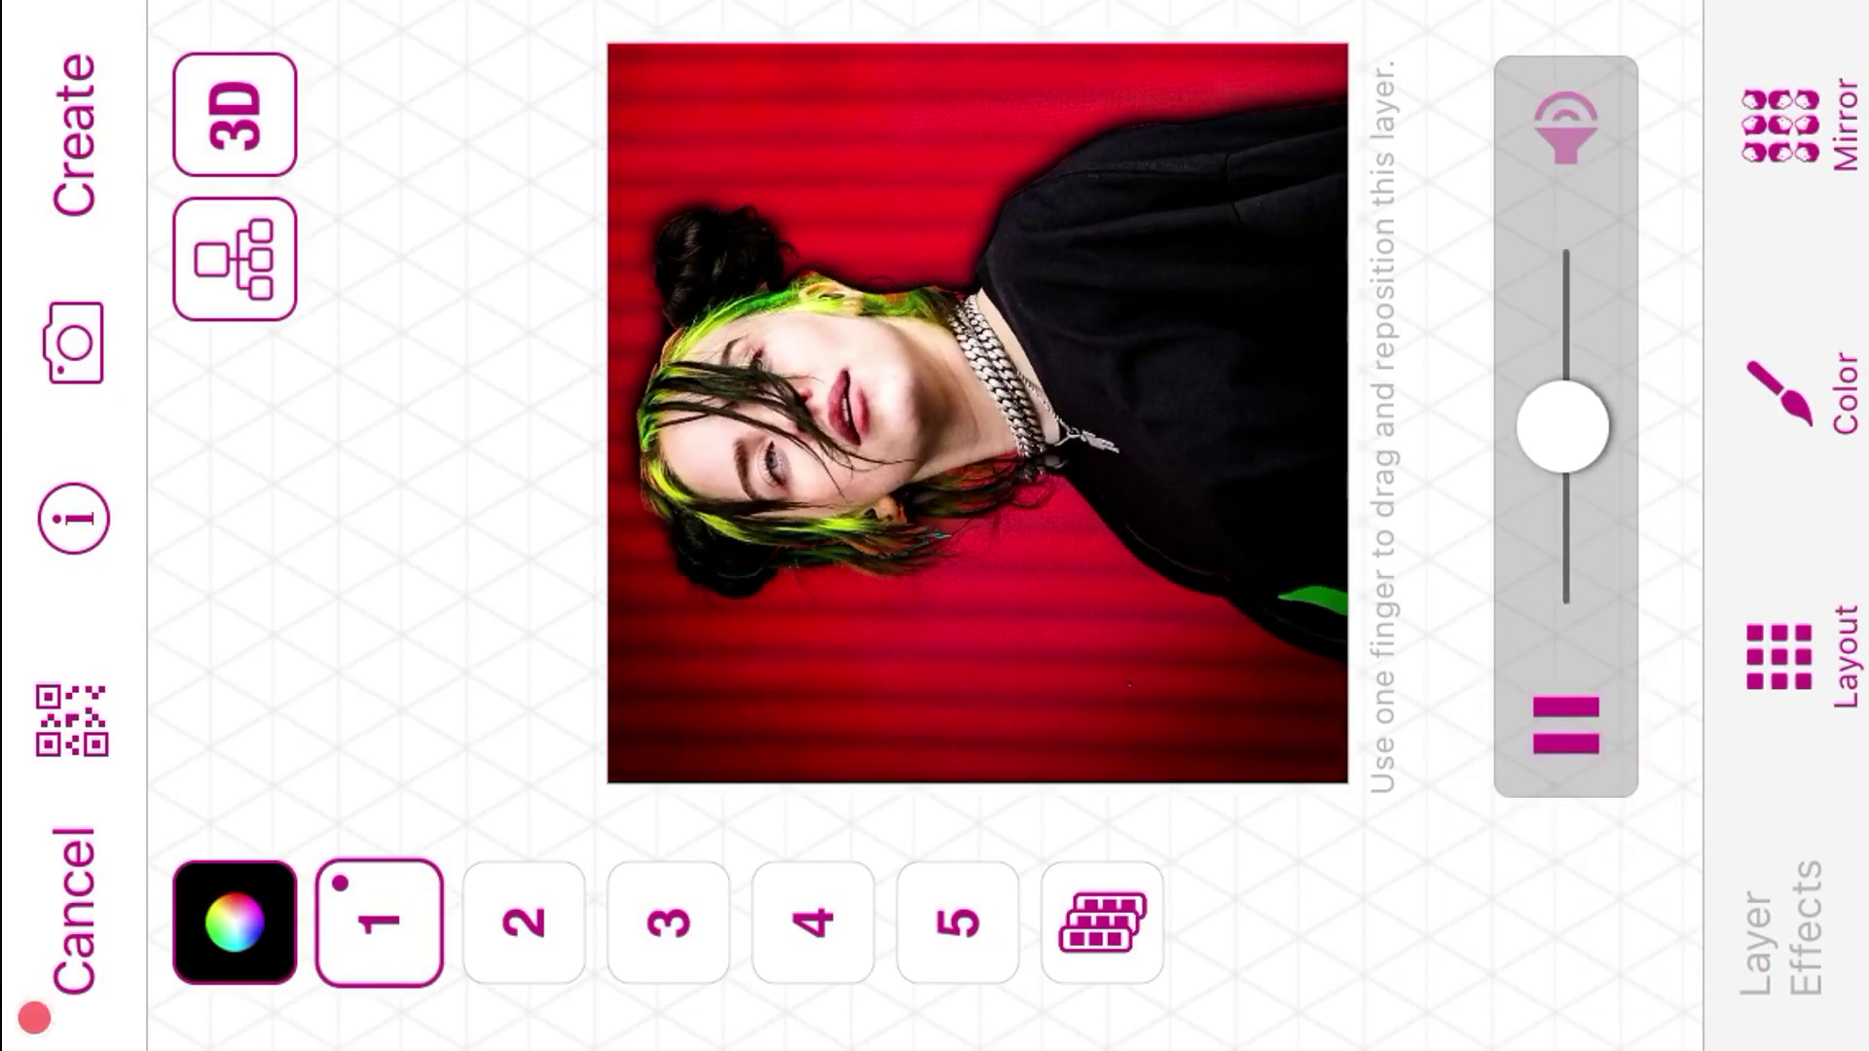
pyautogui.click(70, 122)
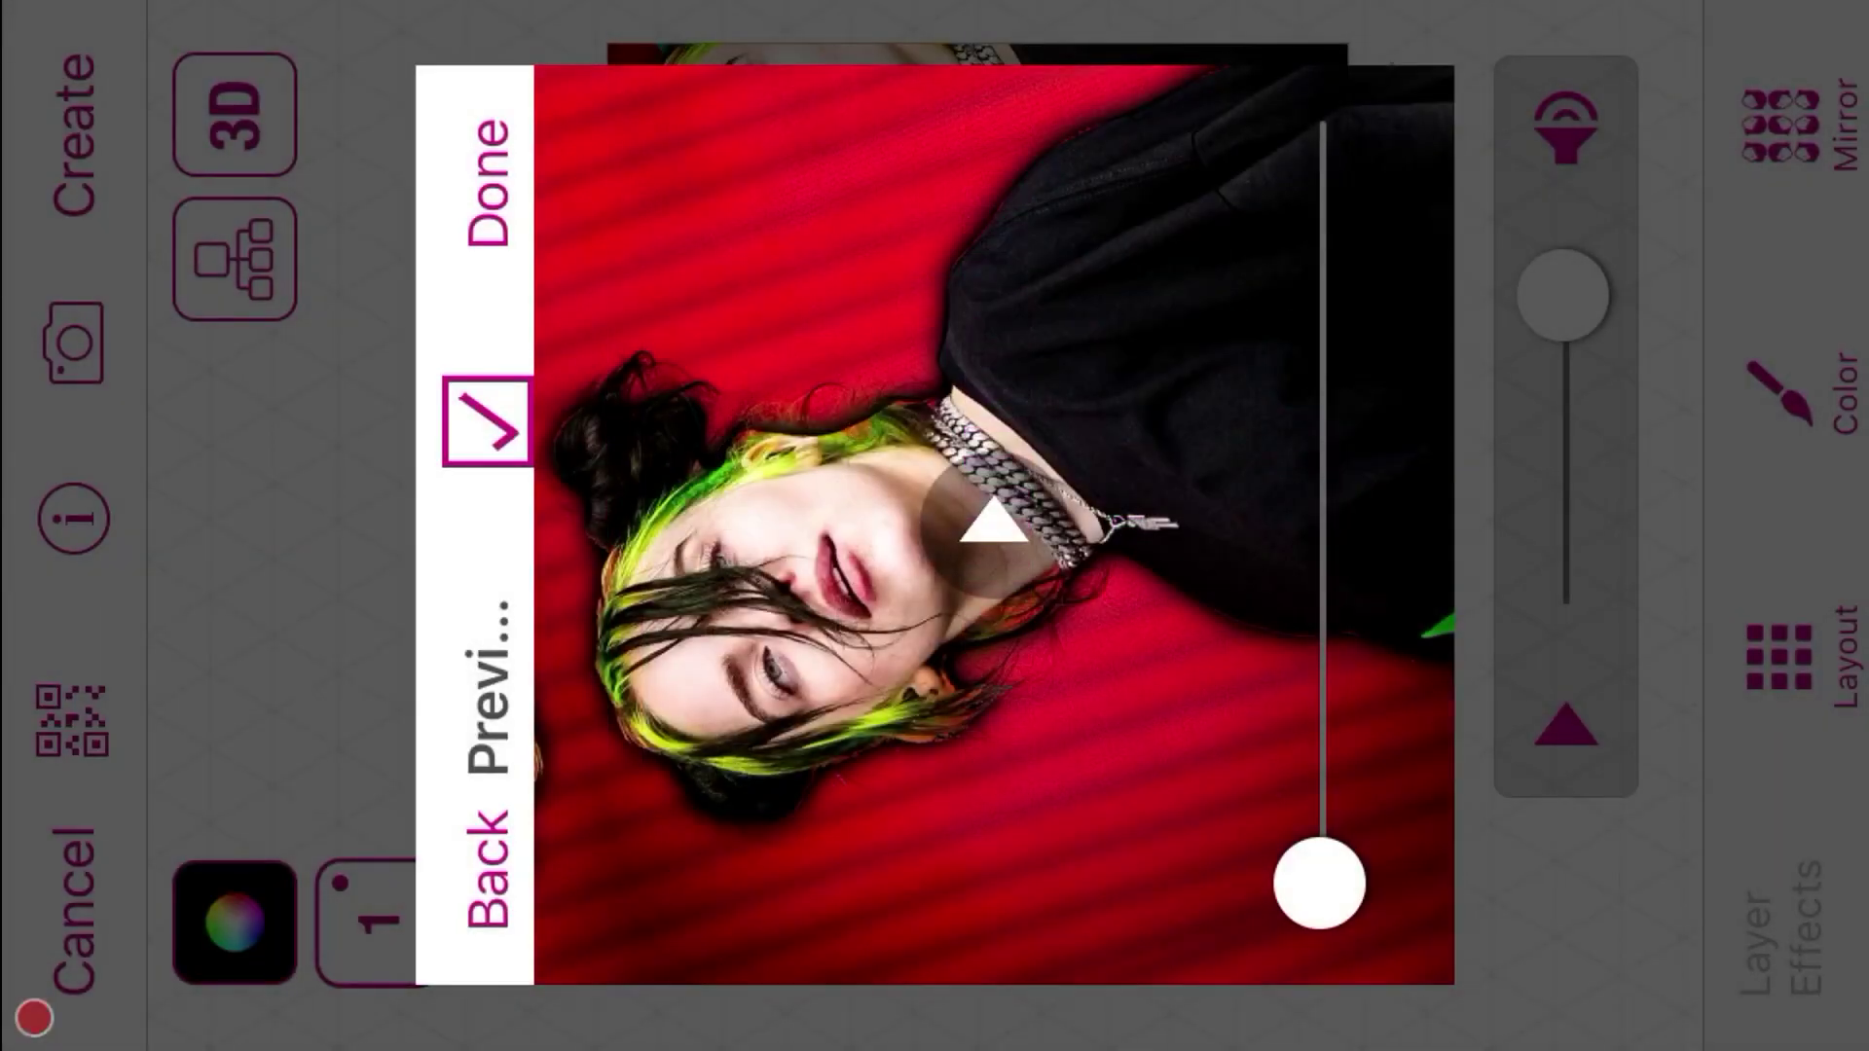
pyautogui.click(467, 122)
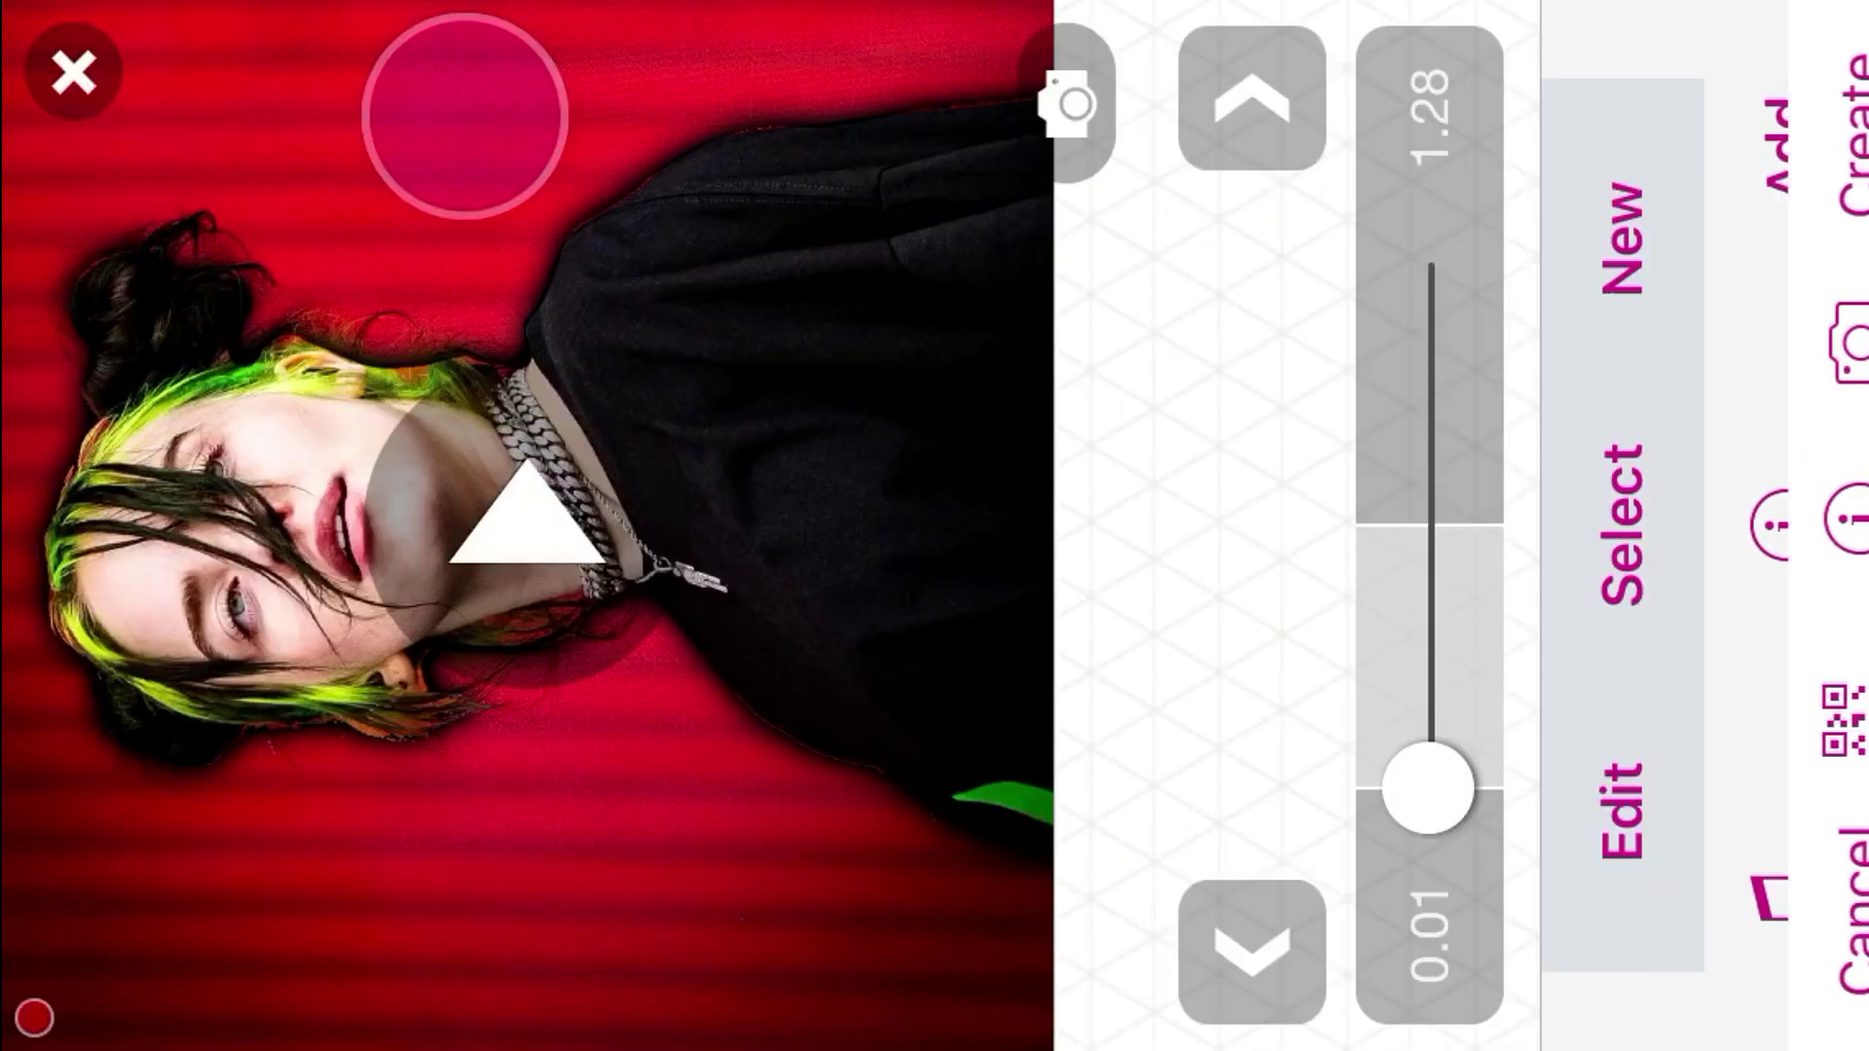
pyautogui.click(1623, 292)
pyautogui.click(1234, 136)
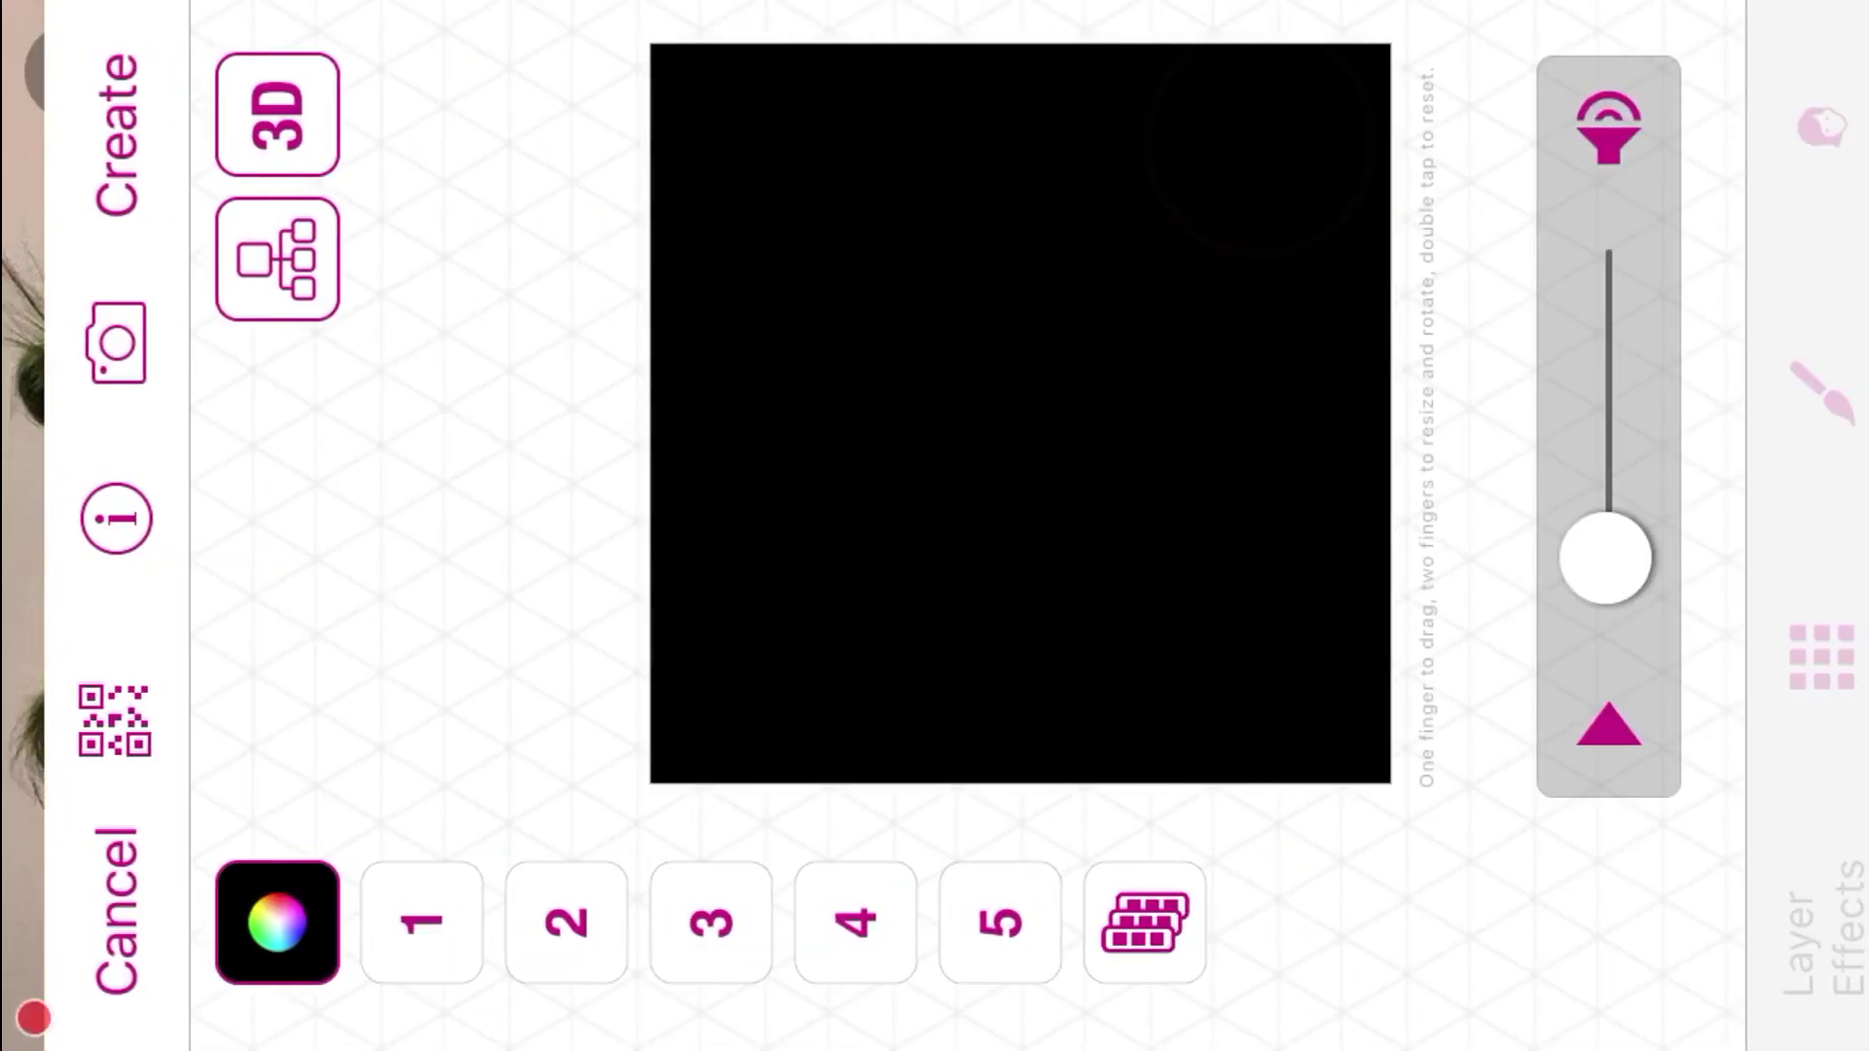
# Step: Replace layer 1's content with the green-shirt portrait photo from recent photos
pyautogui.click(367, 918)
pyautogui.click(584, 793)
pyautogui.click(378, 918)
pyautogui.click(466, 526)
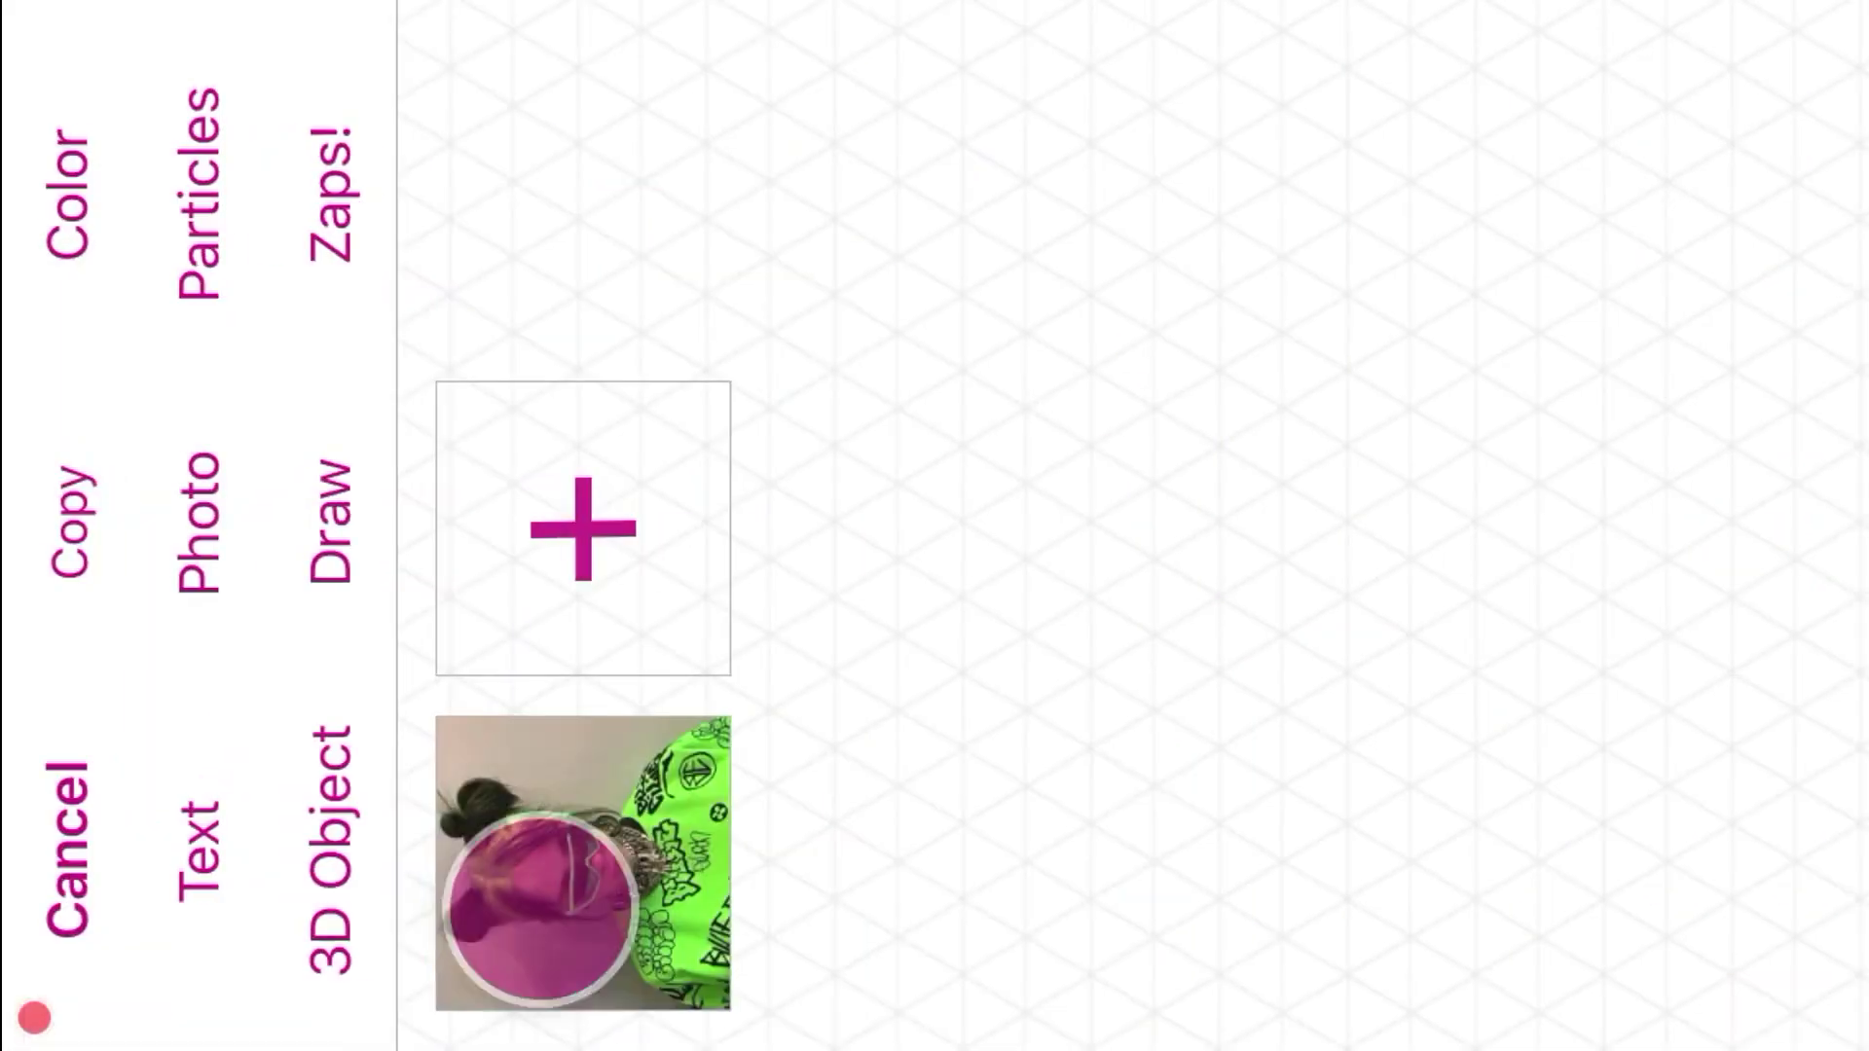
pyautogui.click(199, 468)
pyautogui.click(701, 108)
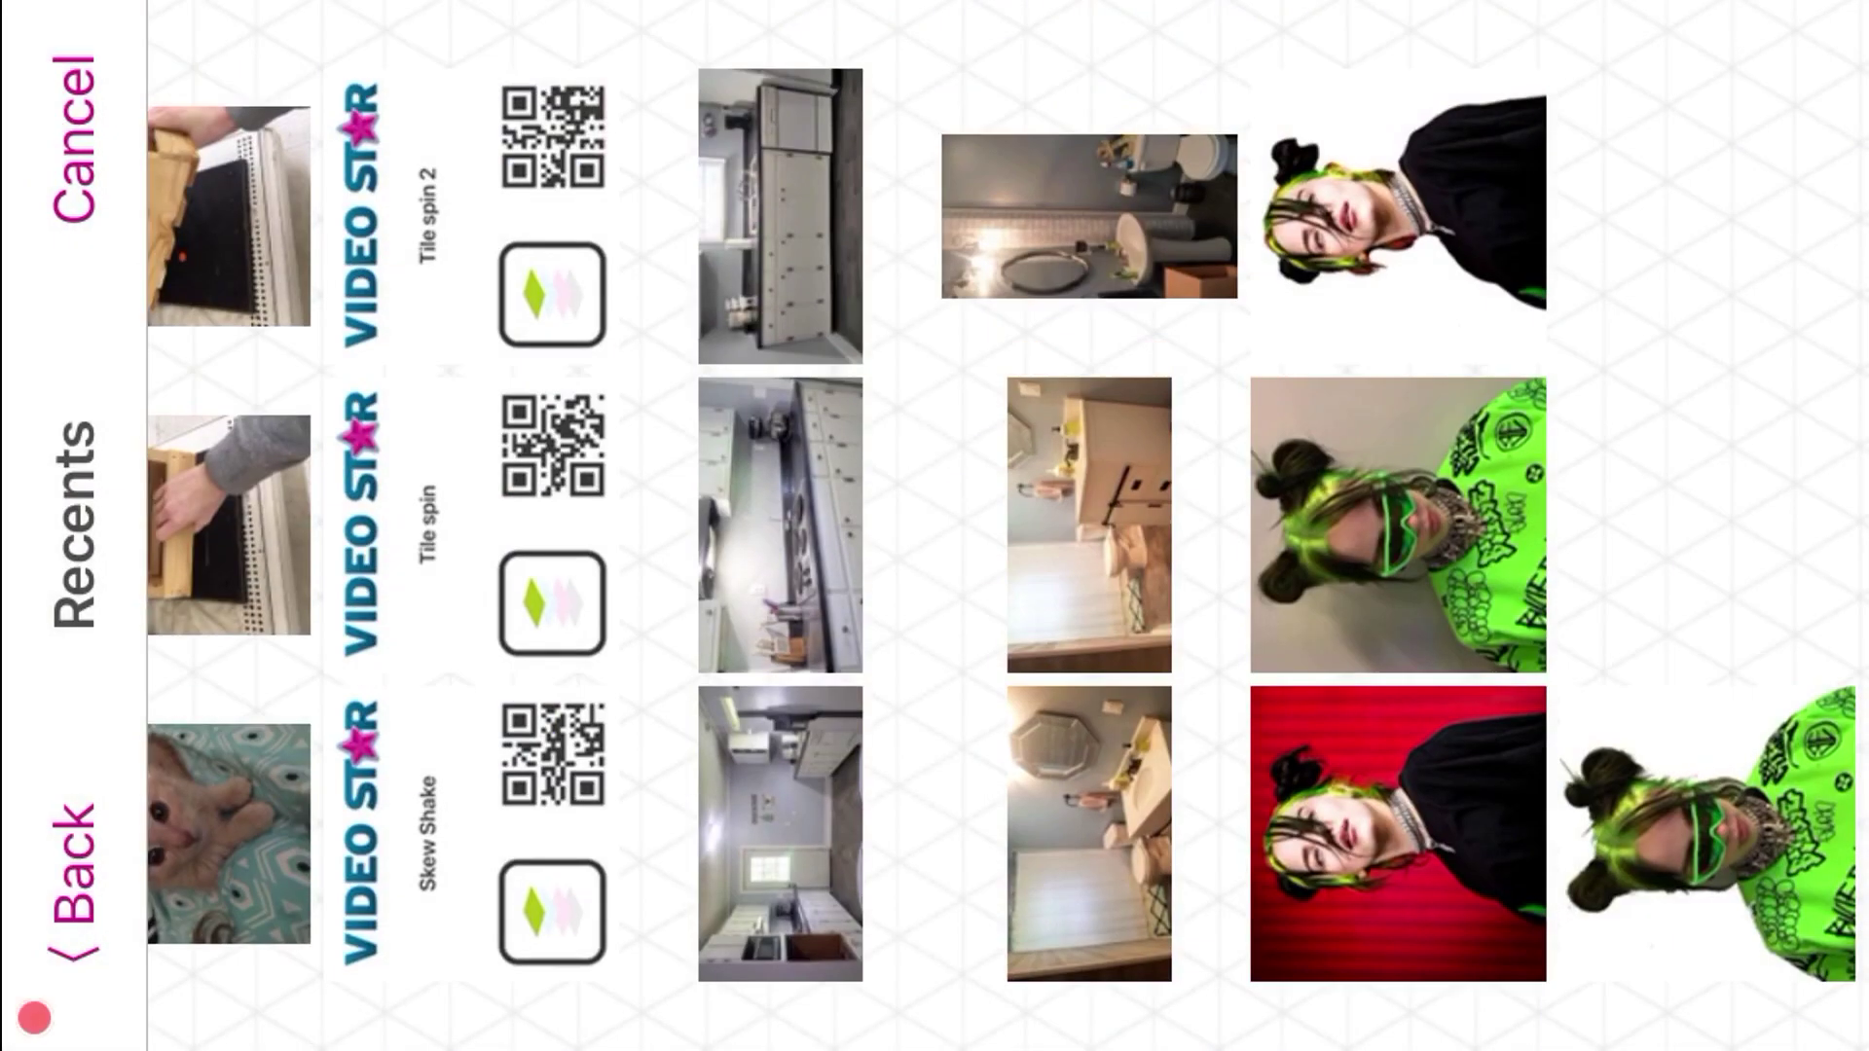
pyautogui.click(1478, 119)
pyautogui.click(73, 856)
pyautogui.click(1773, 784)
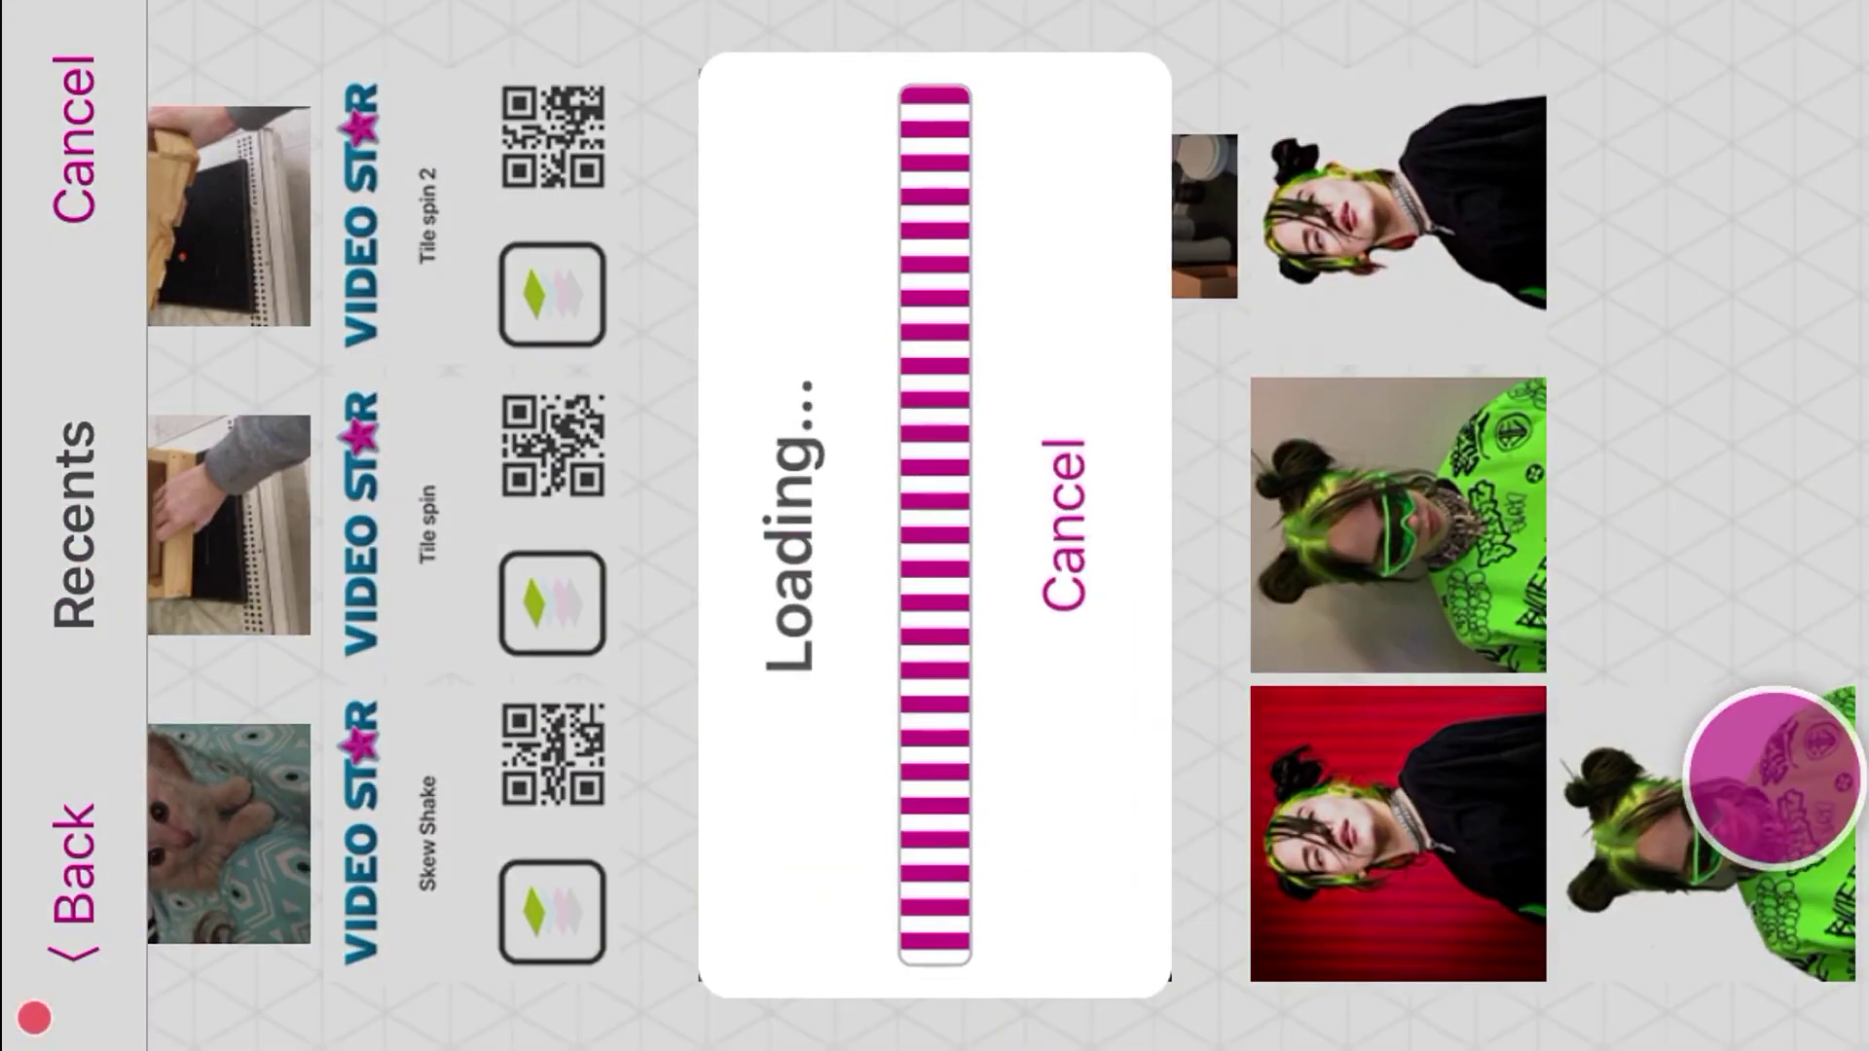
pyautogui.click(74, 117)
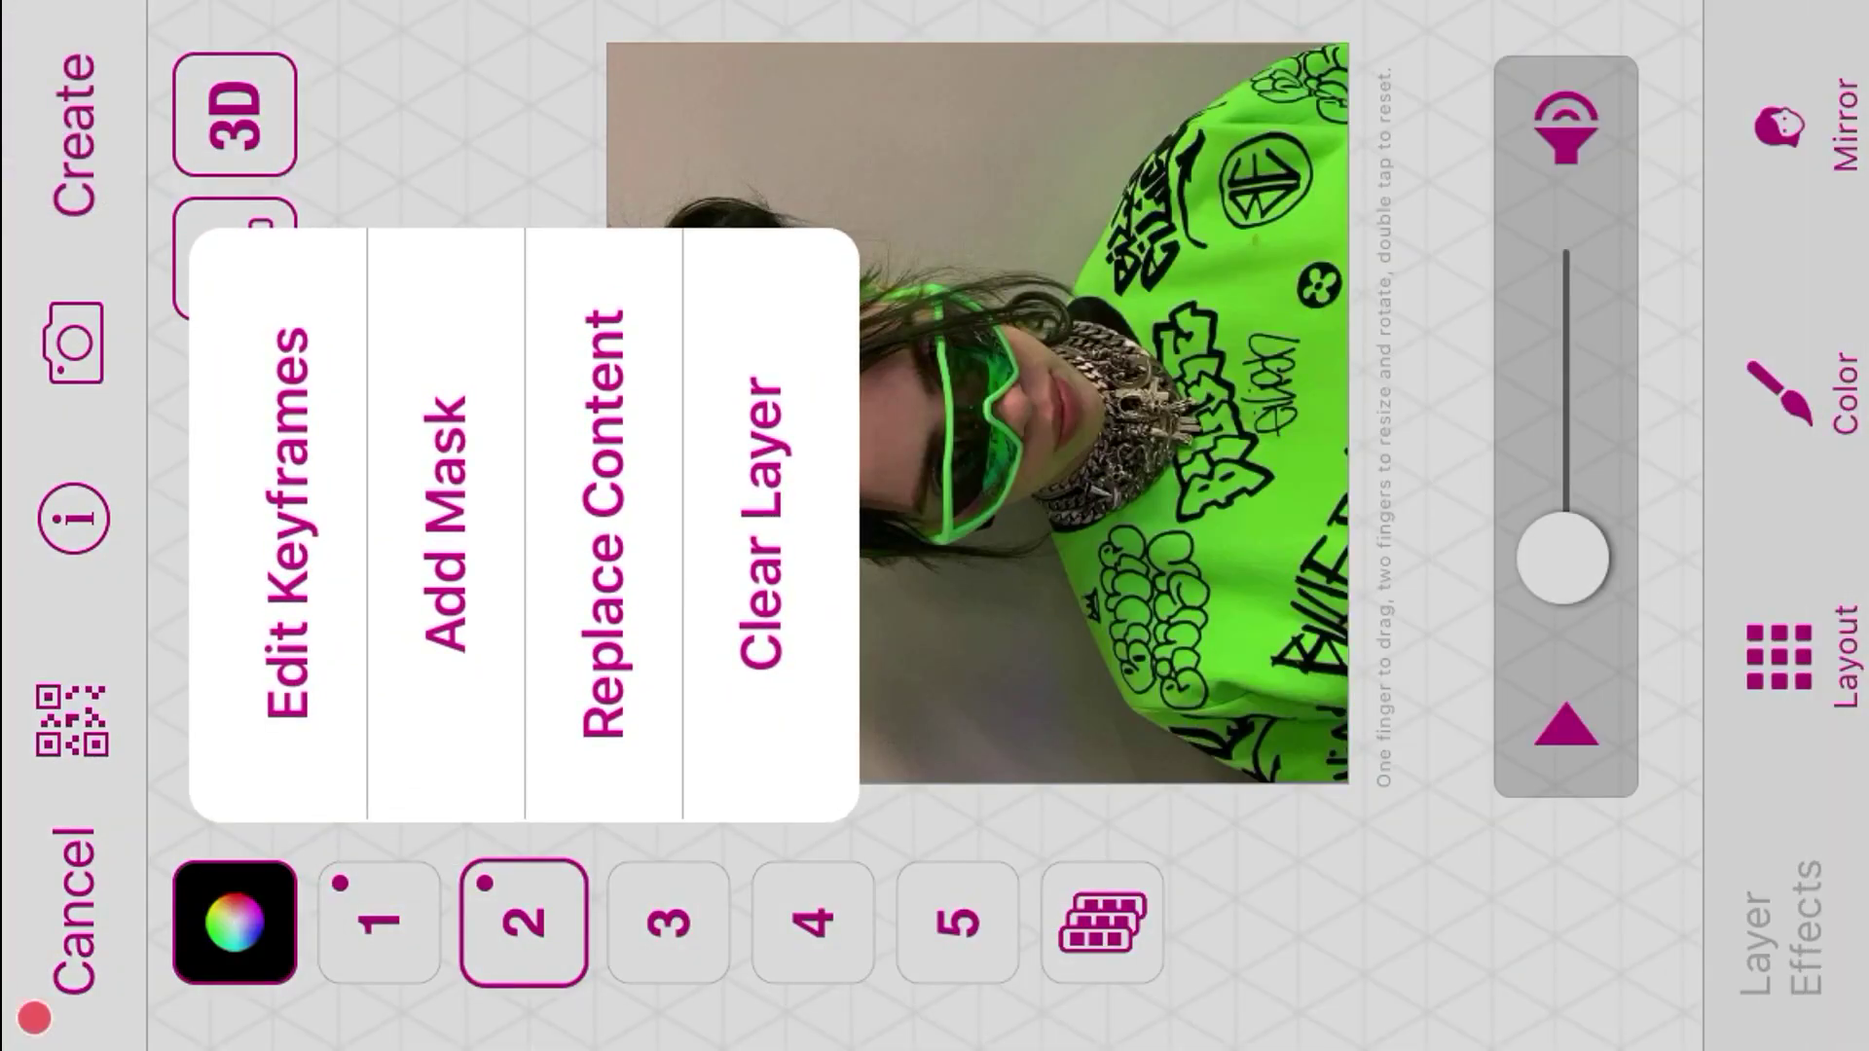
# Step: Fill layer 2's subject with a cyan Solid Color from the preset swatches
pyautogui.click(1782, 935)
pyautogui.click(1772, 542)
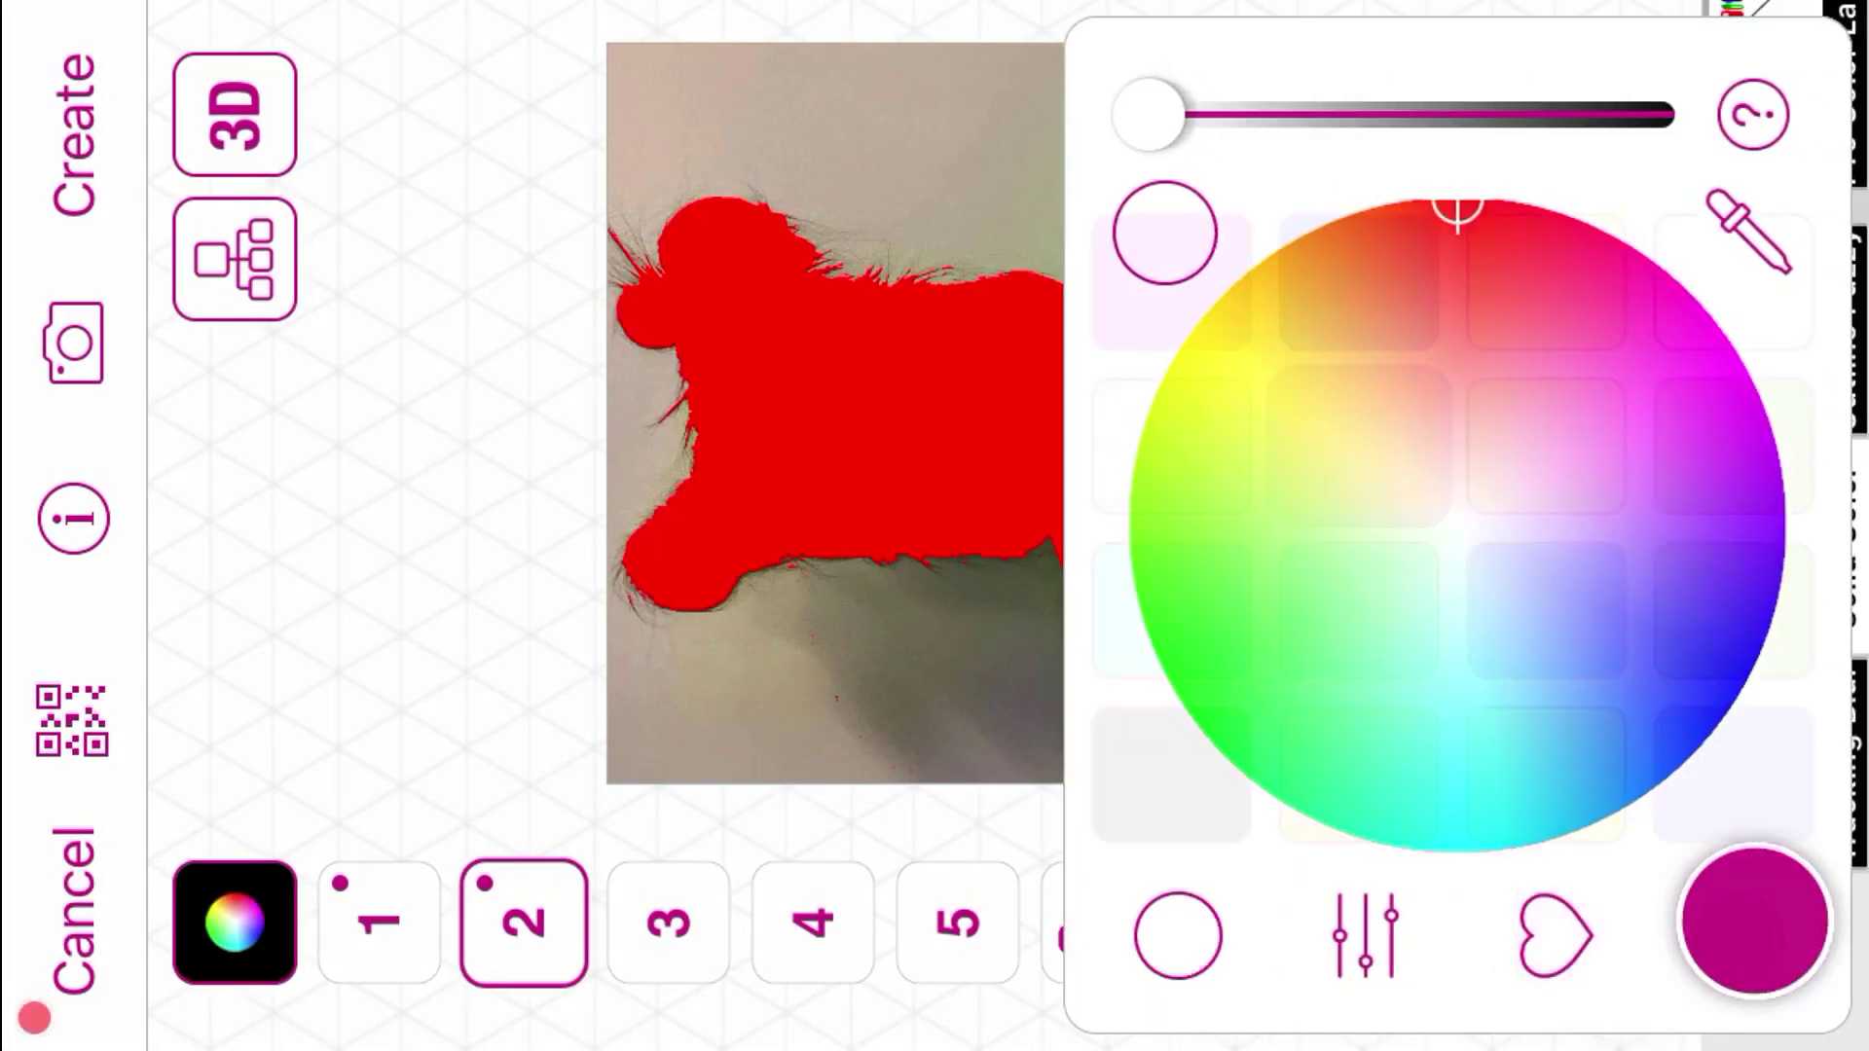
pyautogui.click(1198, 639)
pyautogui.click(376, 259)
# Step: Make layer 3 a copy of layer 2
pyautogui.click(668, 910)
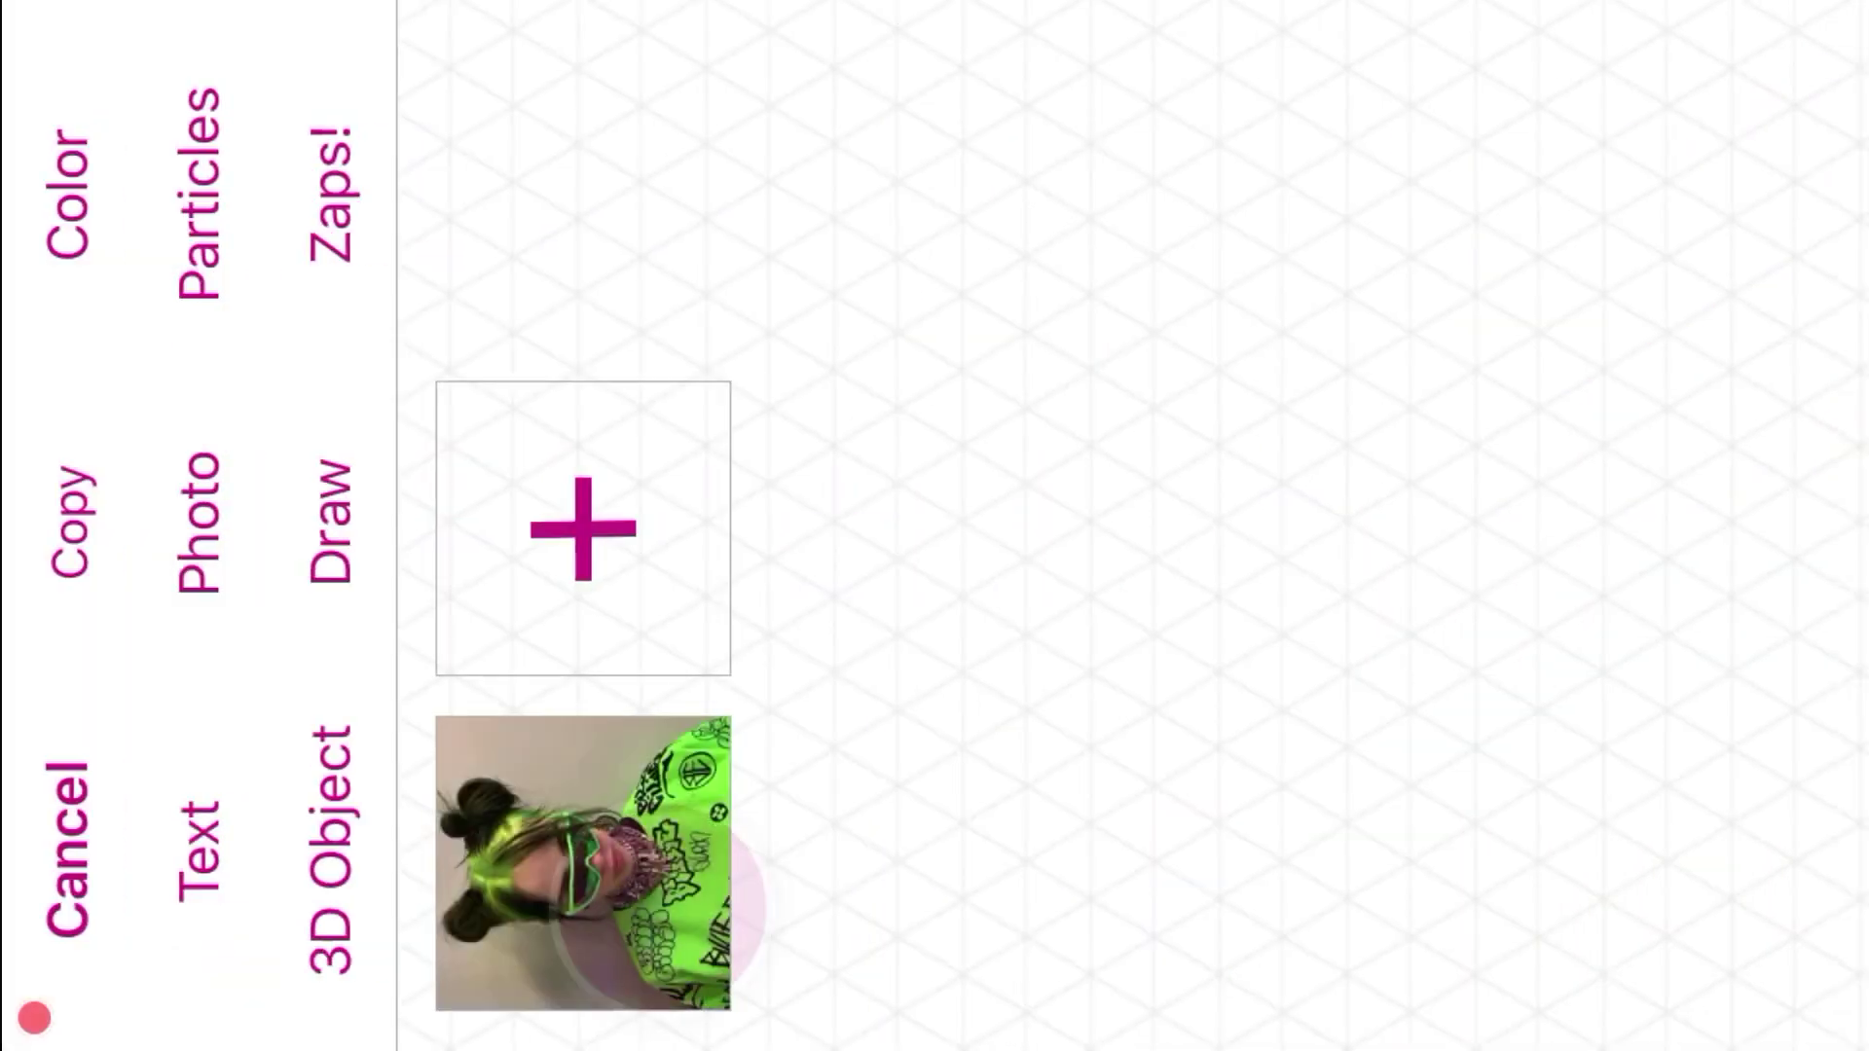
pyautogui.click(73, 521)
pyautogui.click(1071, 484)
pyautogui.click(651, 918)
pyautogui.click(420, 312)
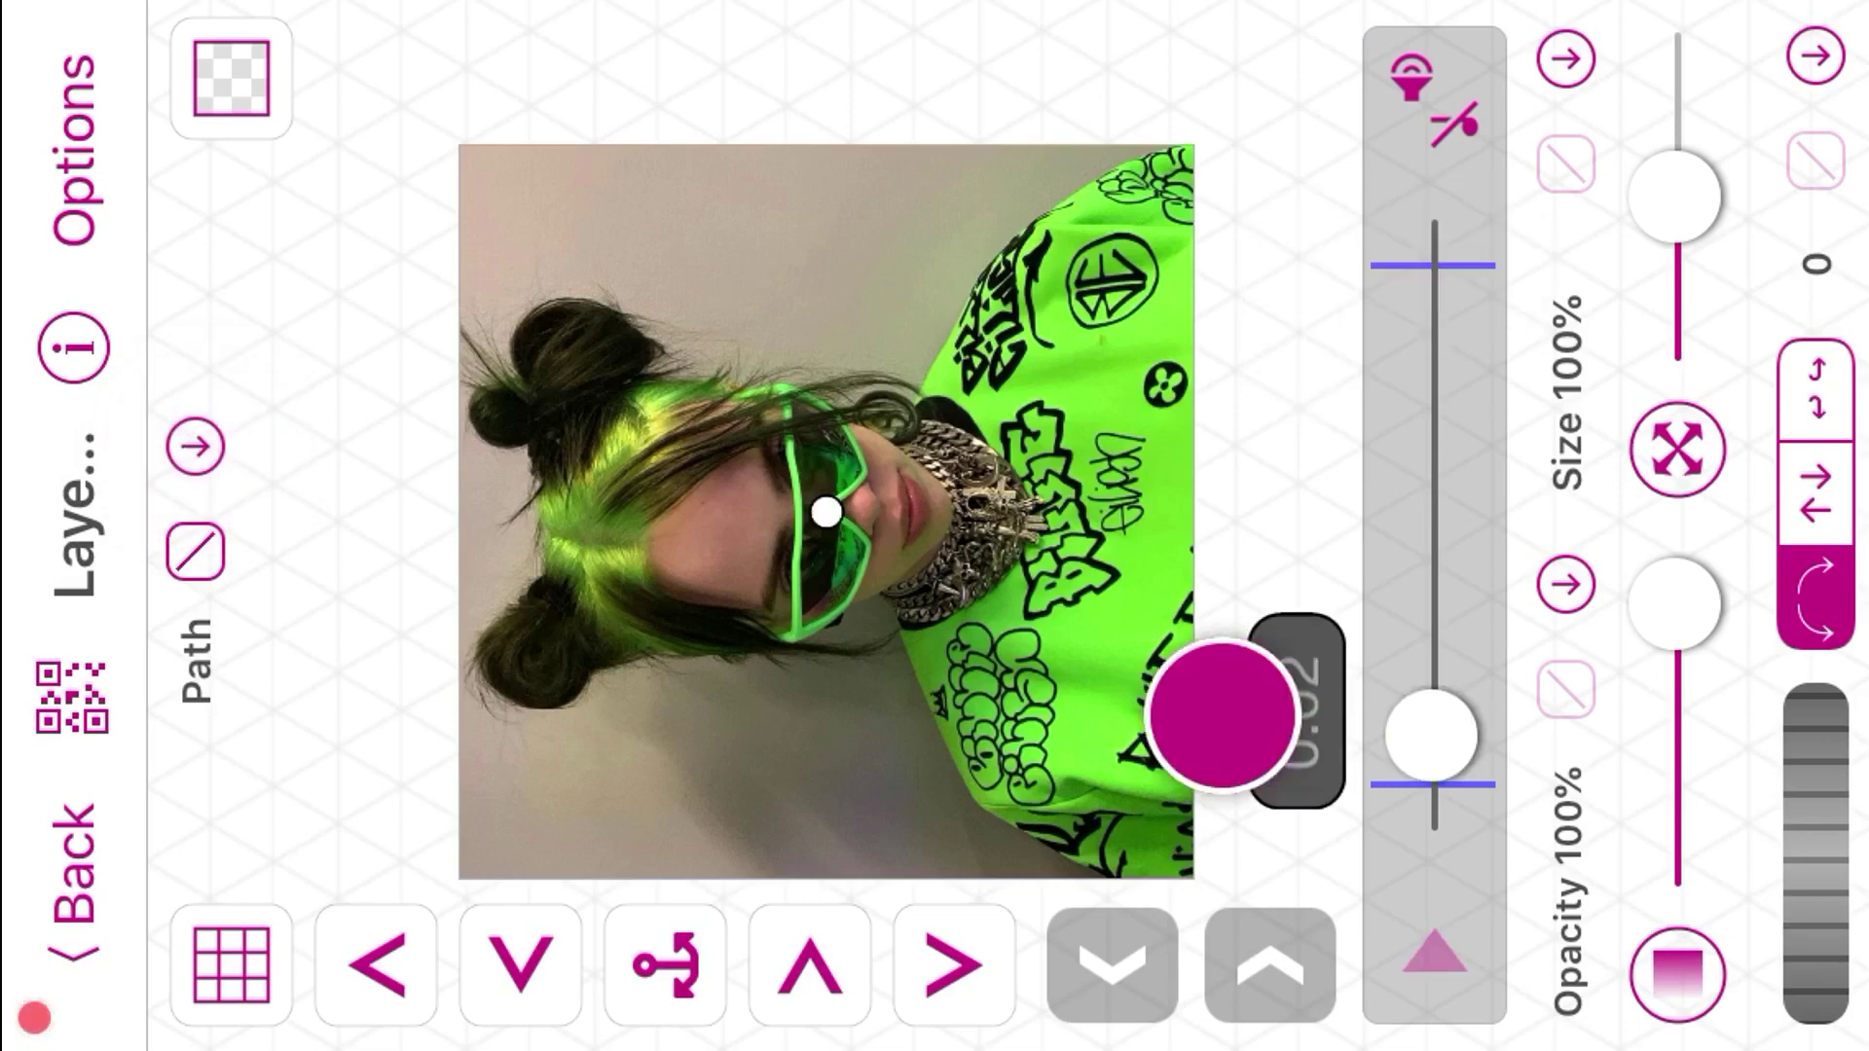
# Step: Keyframe layer 3's photo rising upward at 0.28 with a Custom motion curve
pyautogui.moveTo(826, 512); pyautogui.dragTo(835, 329)
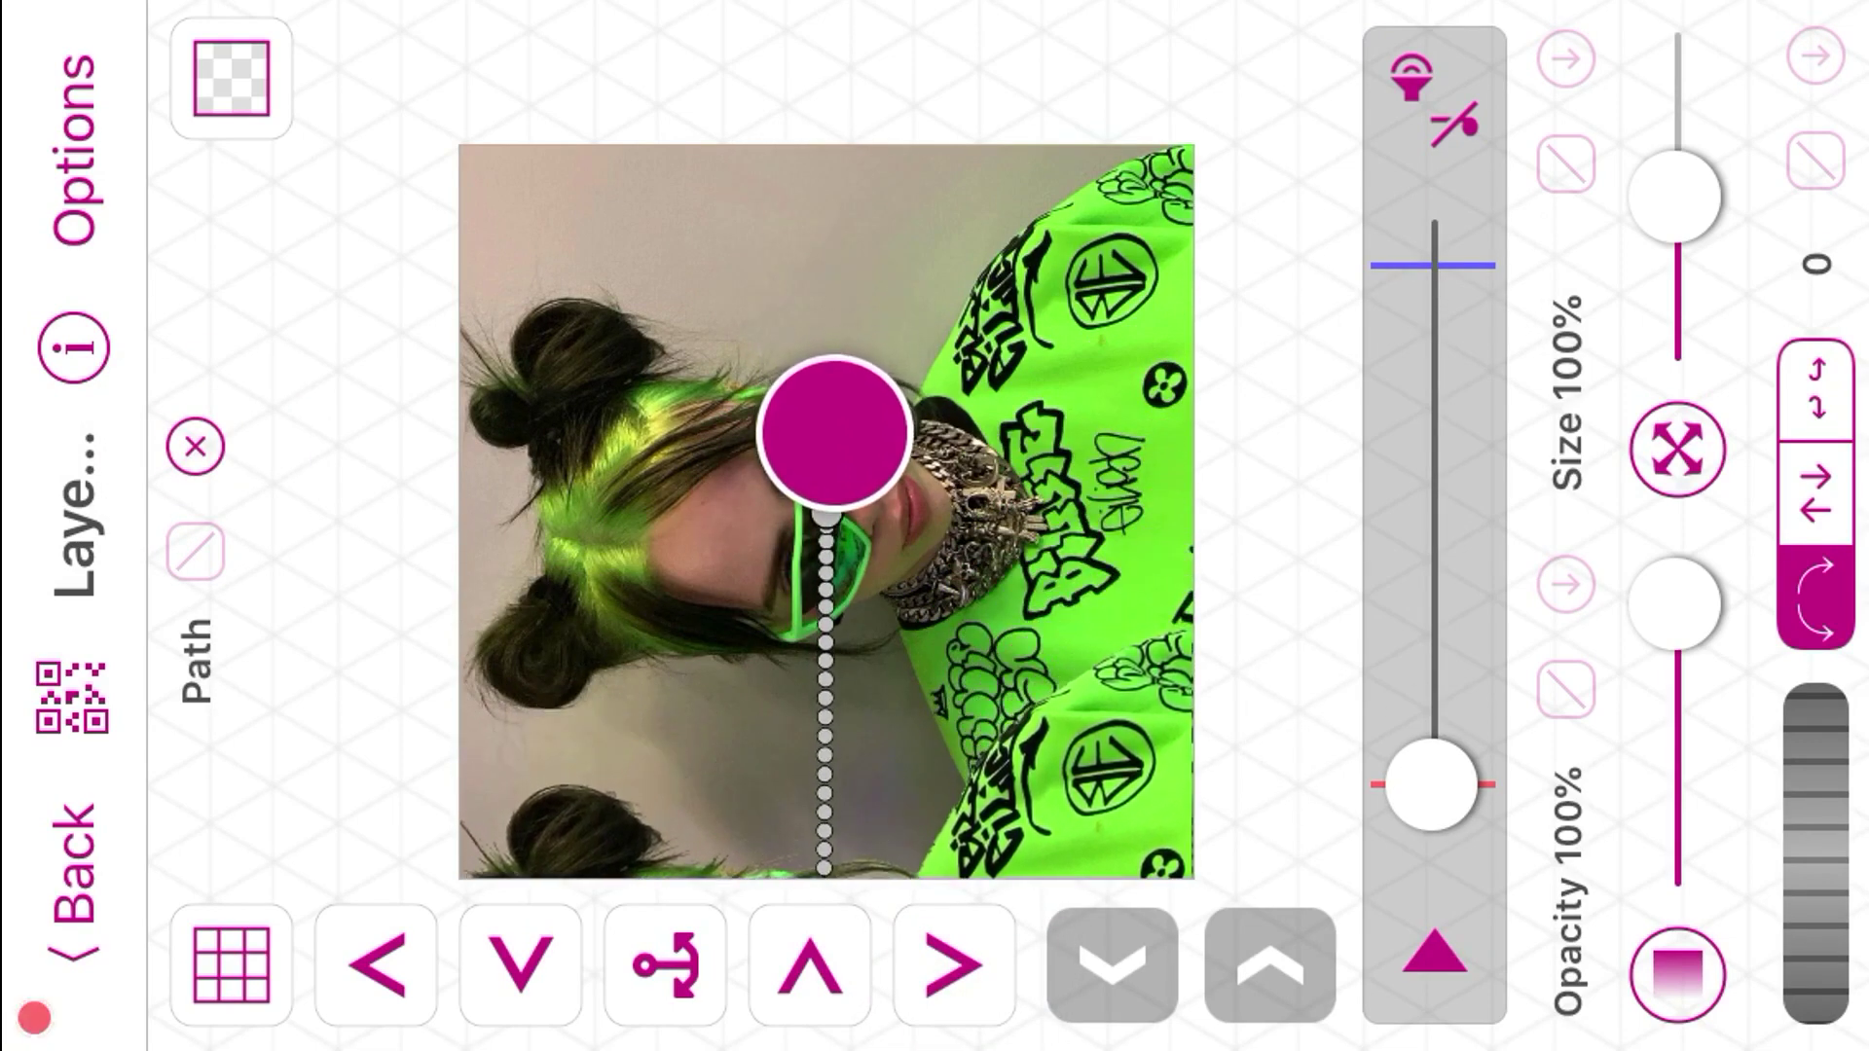
pyautogui.moveTo(1431, 779); pyautogui.dragTo(1436, 39)
pyautogui.click(195, 551)
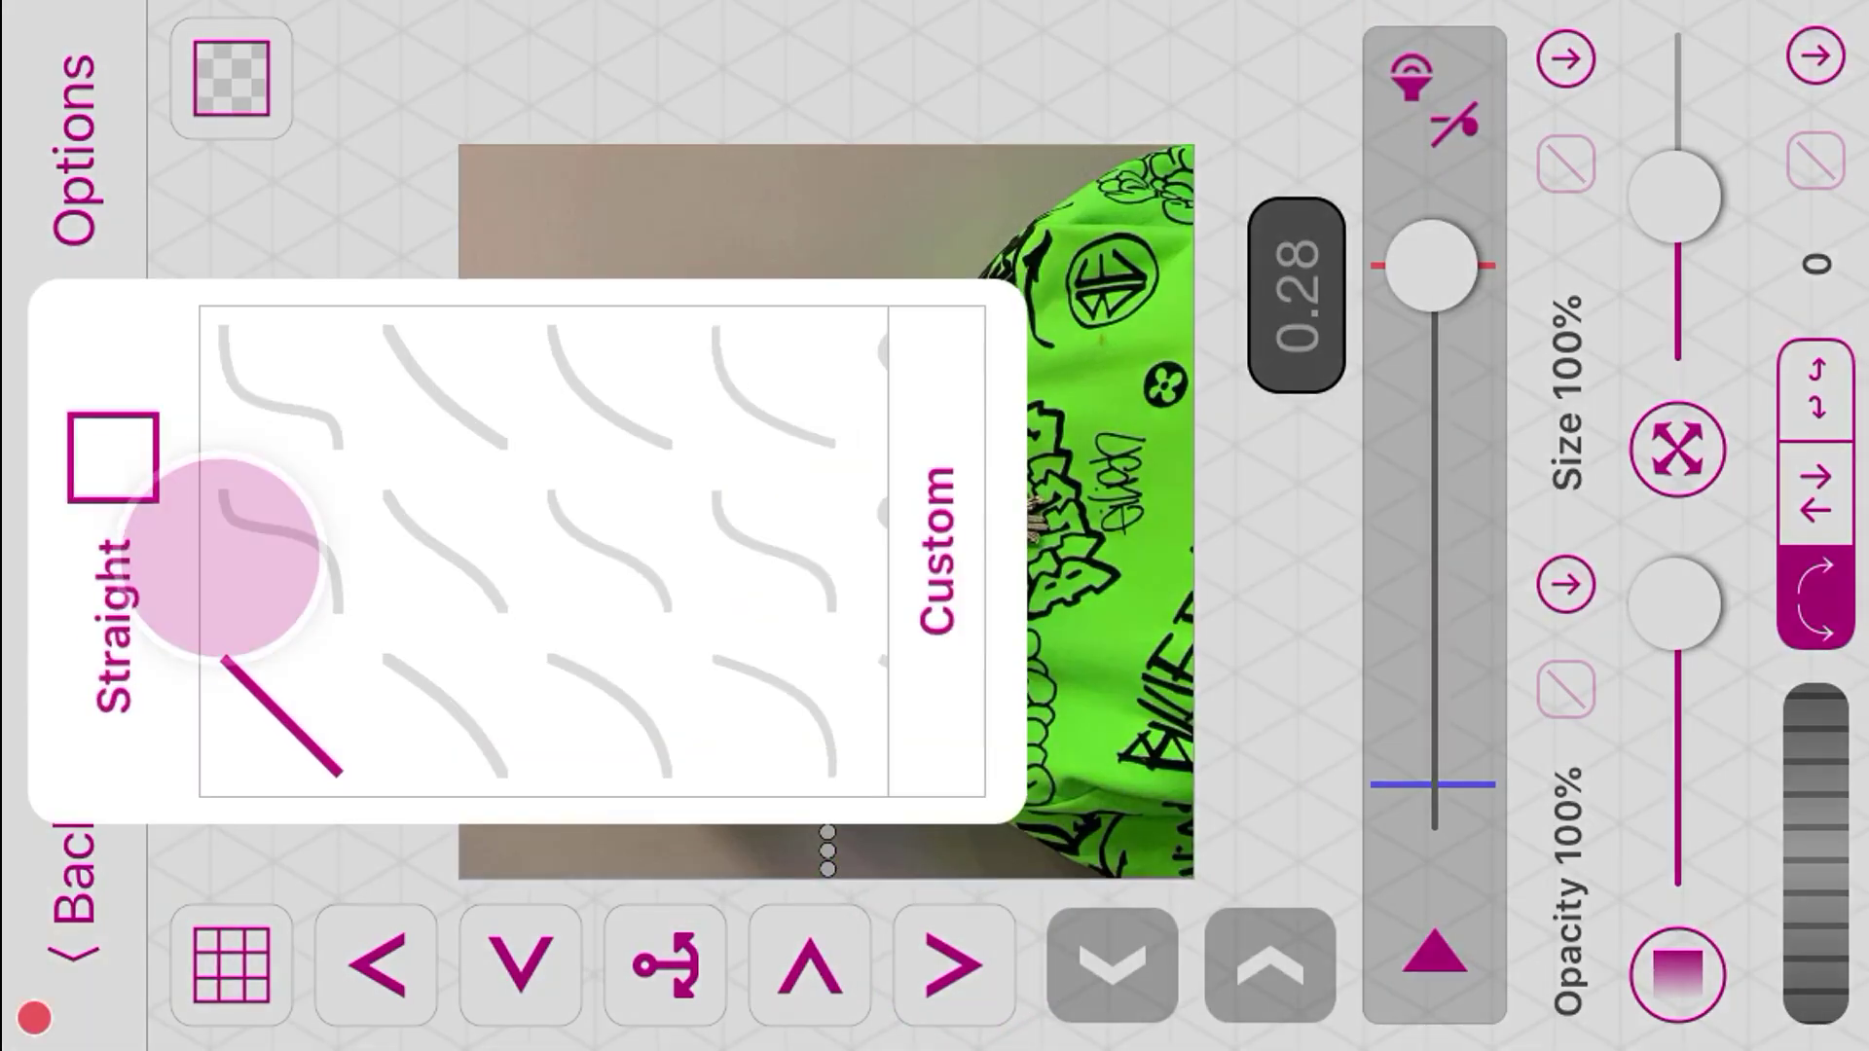
pyautogui.click(944, 380)
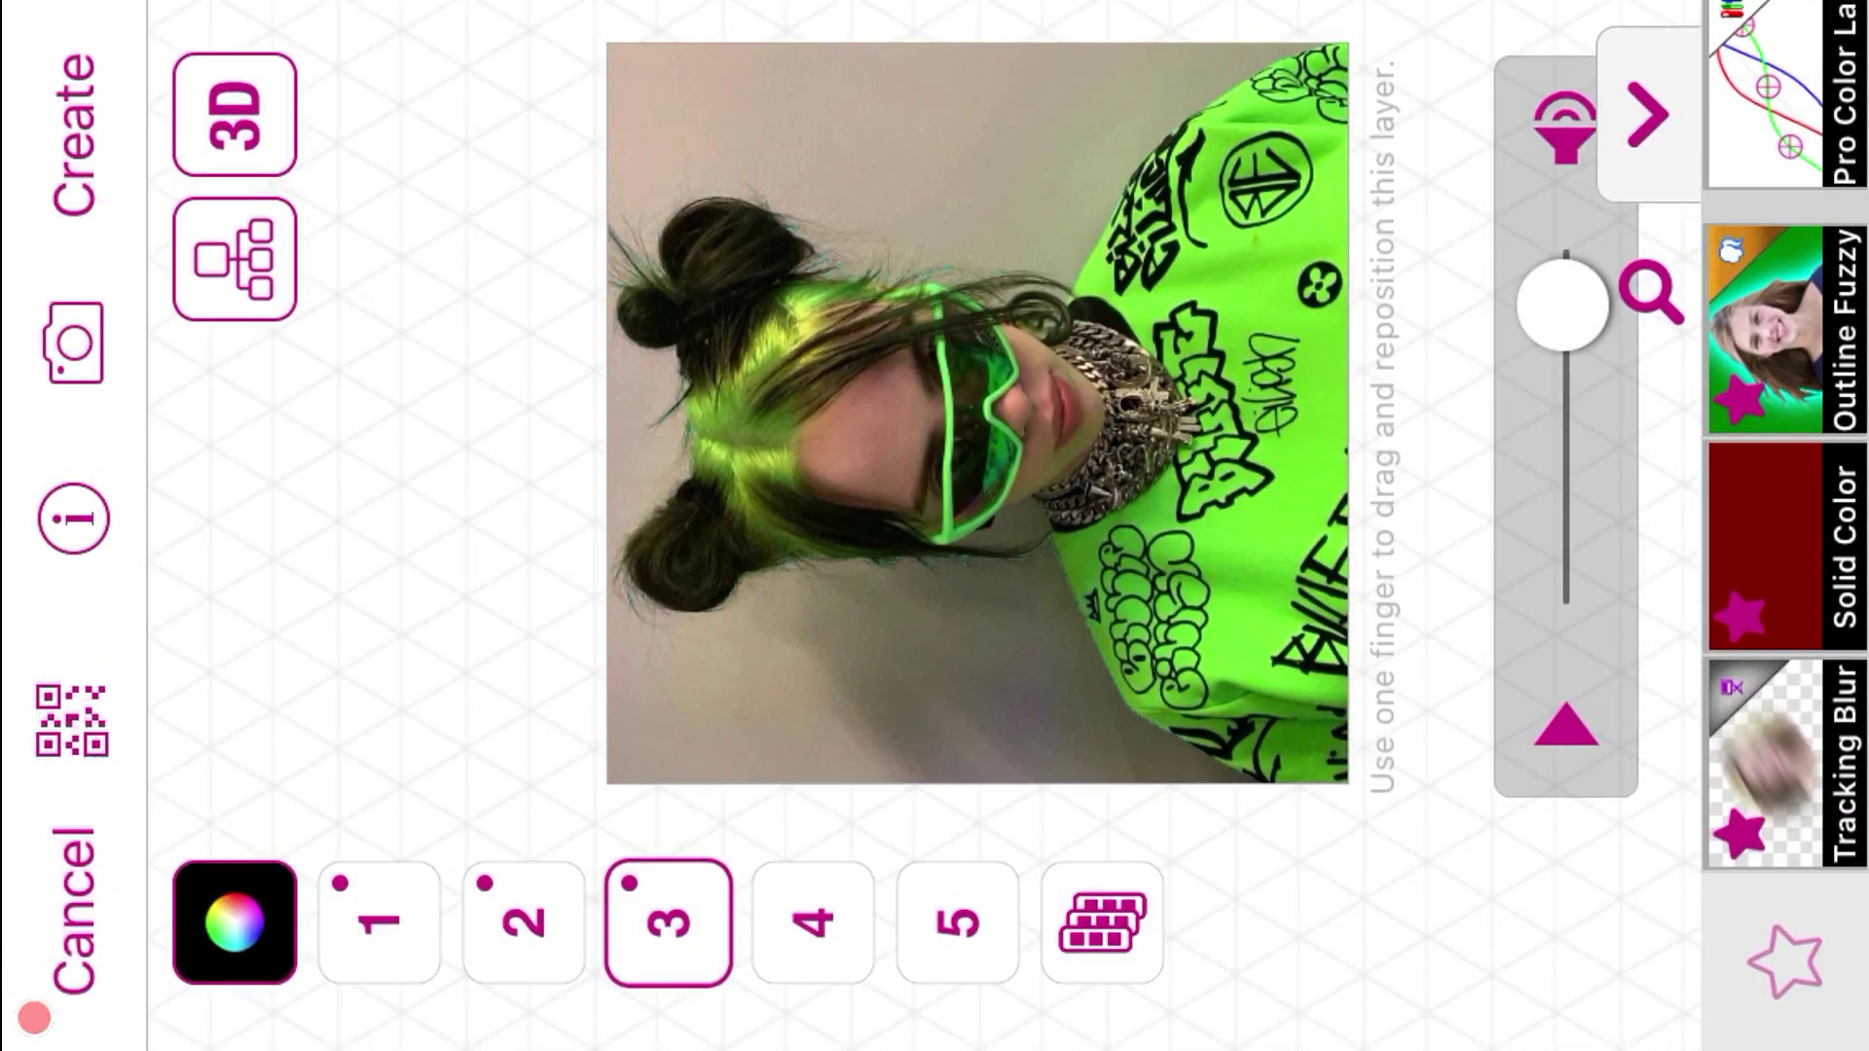
# Step: Copy layer 3's keyframes onto layer 2 and scrub back to the clip start
pyautogui.click(524, 922)
pyautogui.click(283, 179)
pyautogui.click(75, 127)
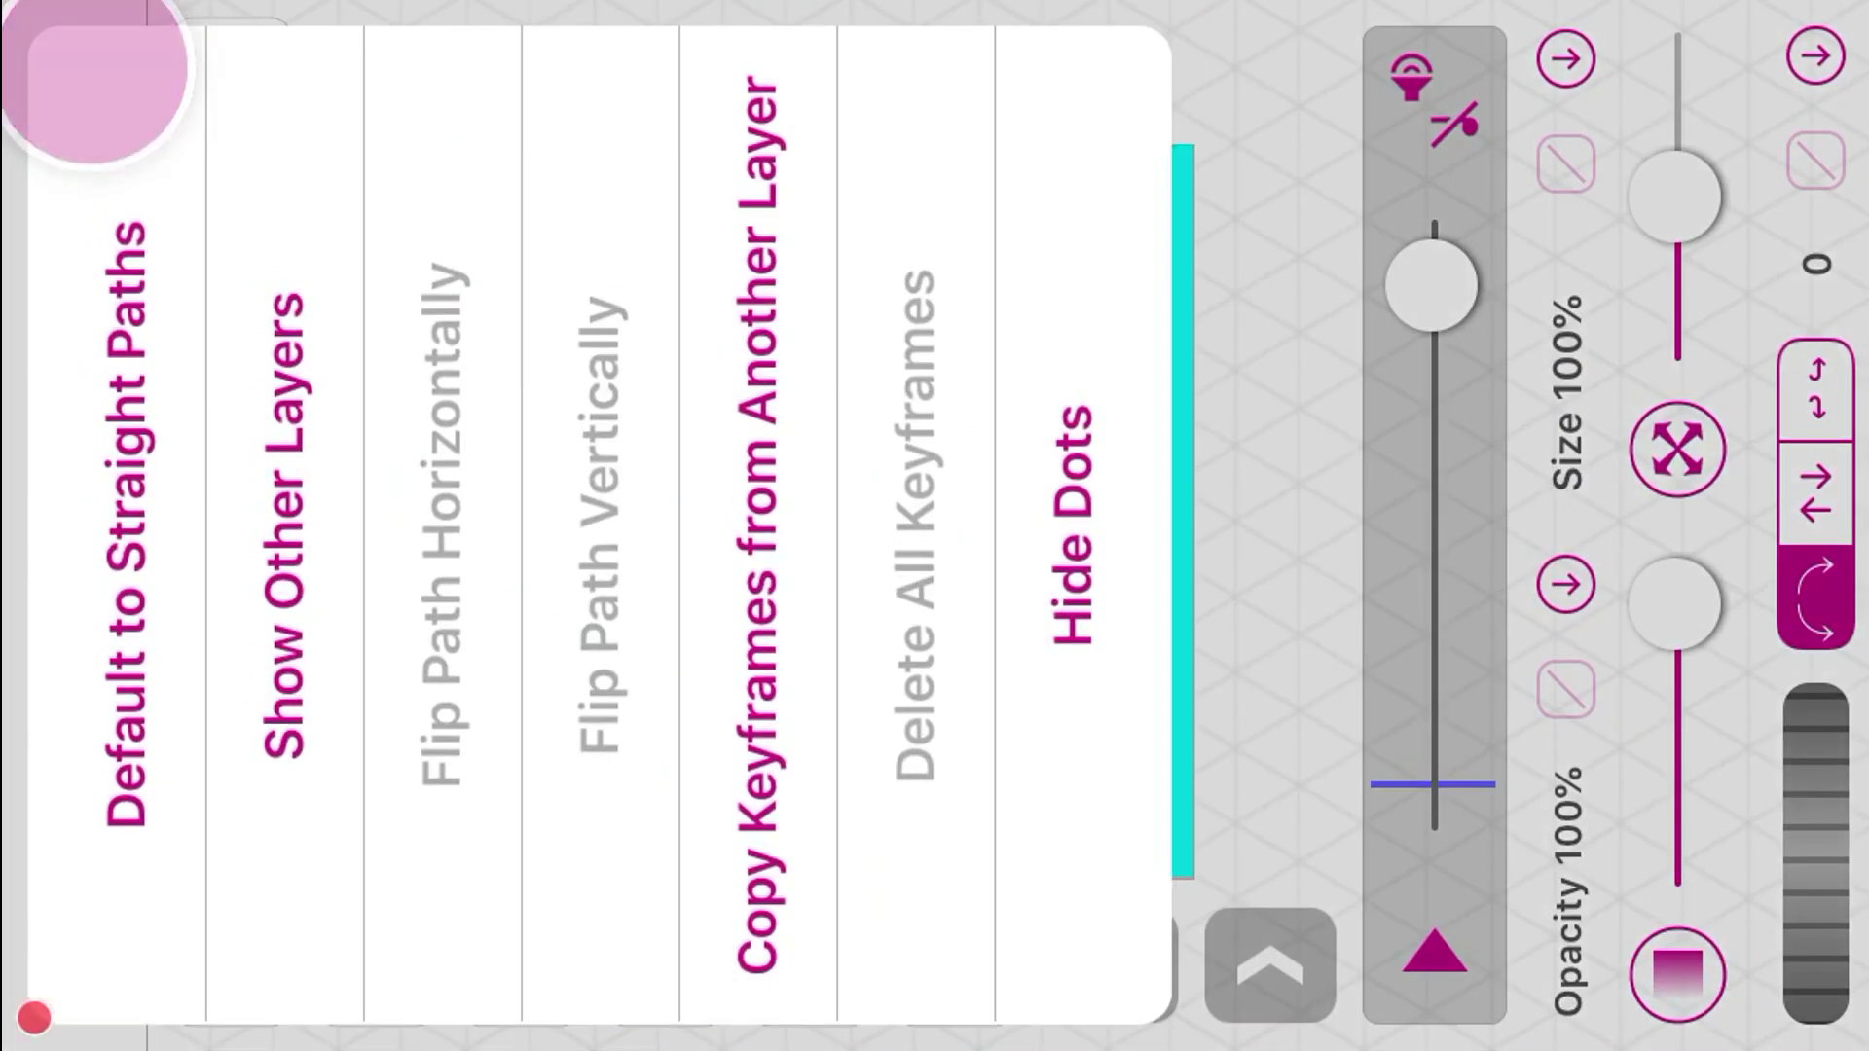
pyautogui.click(748, 144)
pyautogui.click(1084, 459)
pyautogui.click(1380, 261)
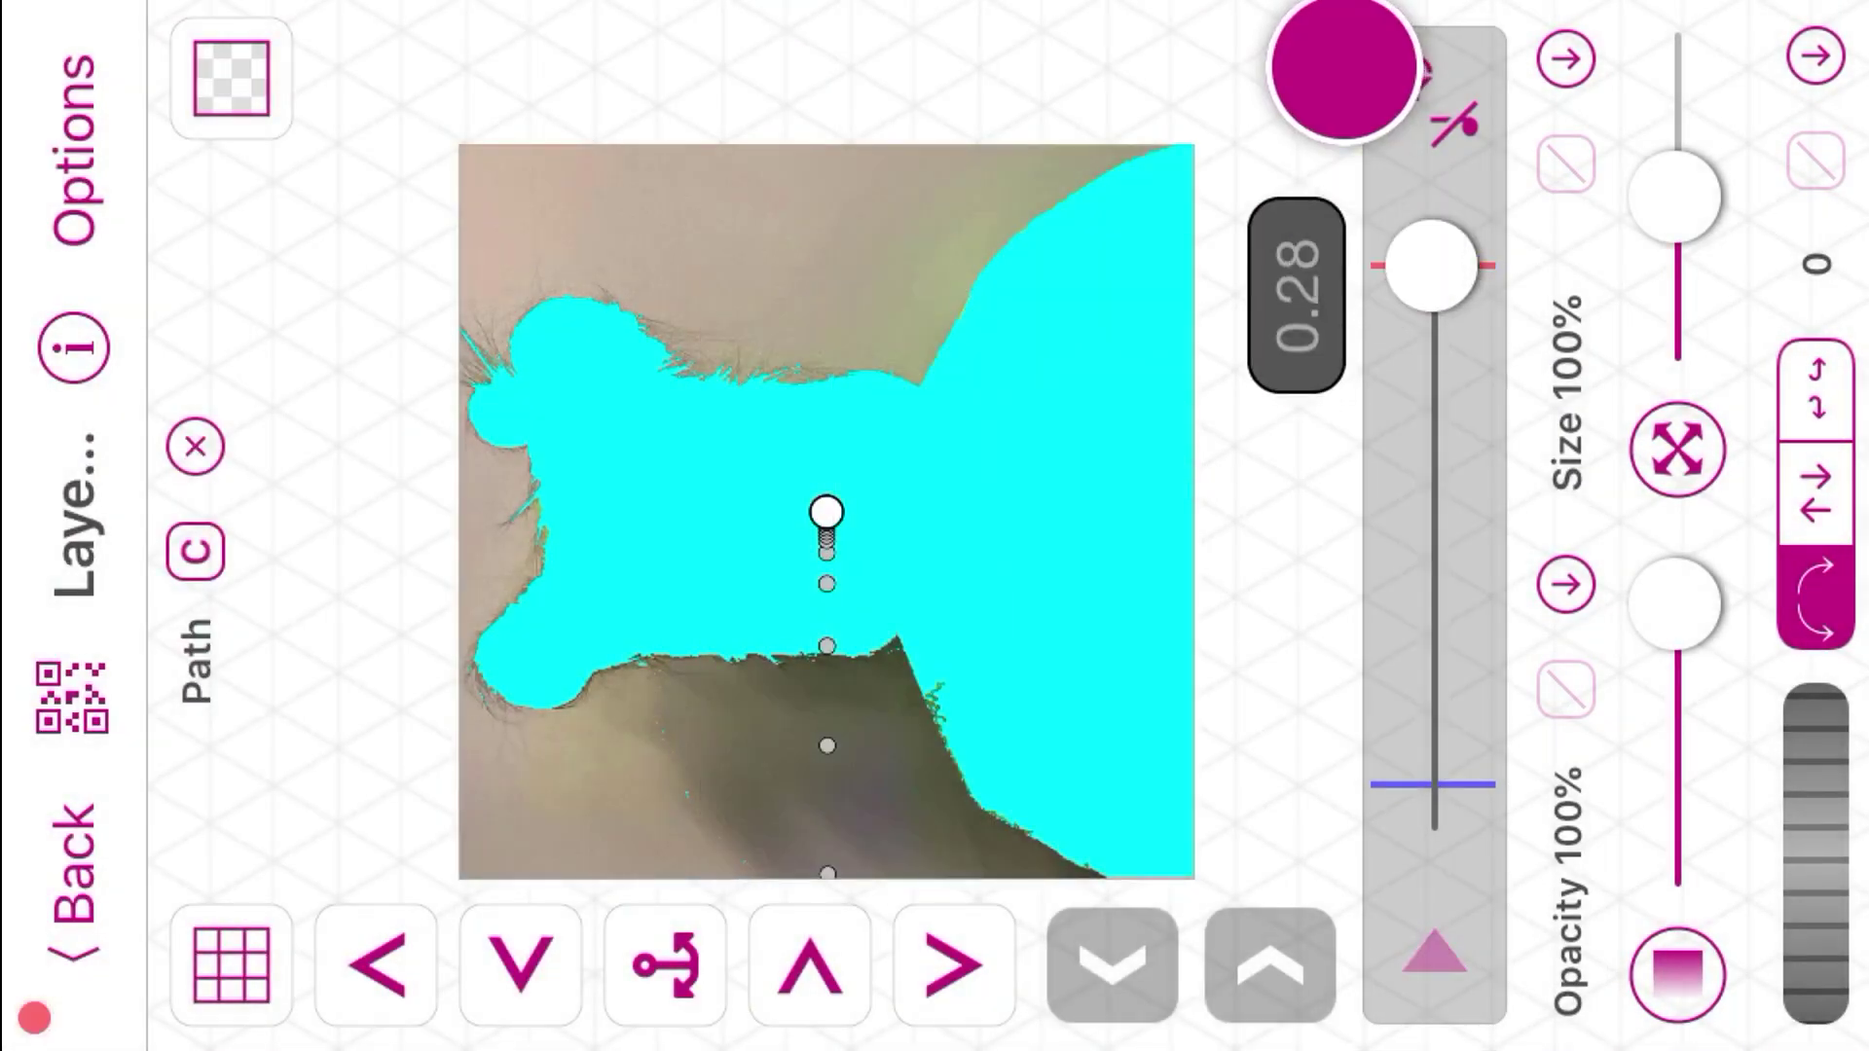
pyautogui.moveTo(1431, 265); pyautogui.dragTo(1432, 784)
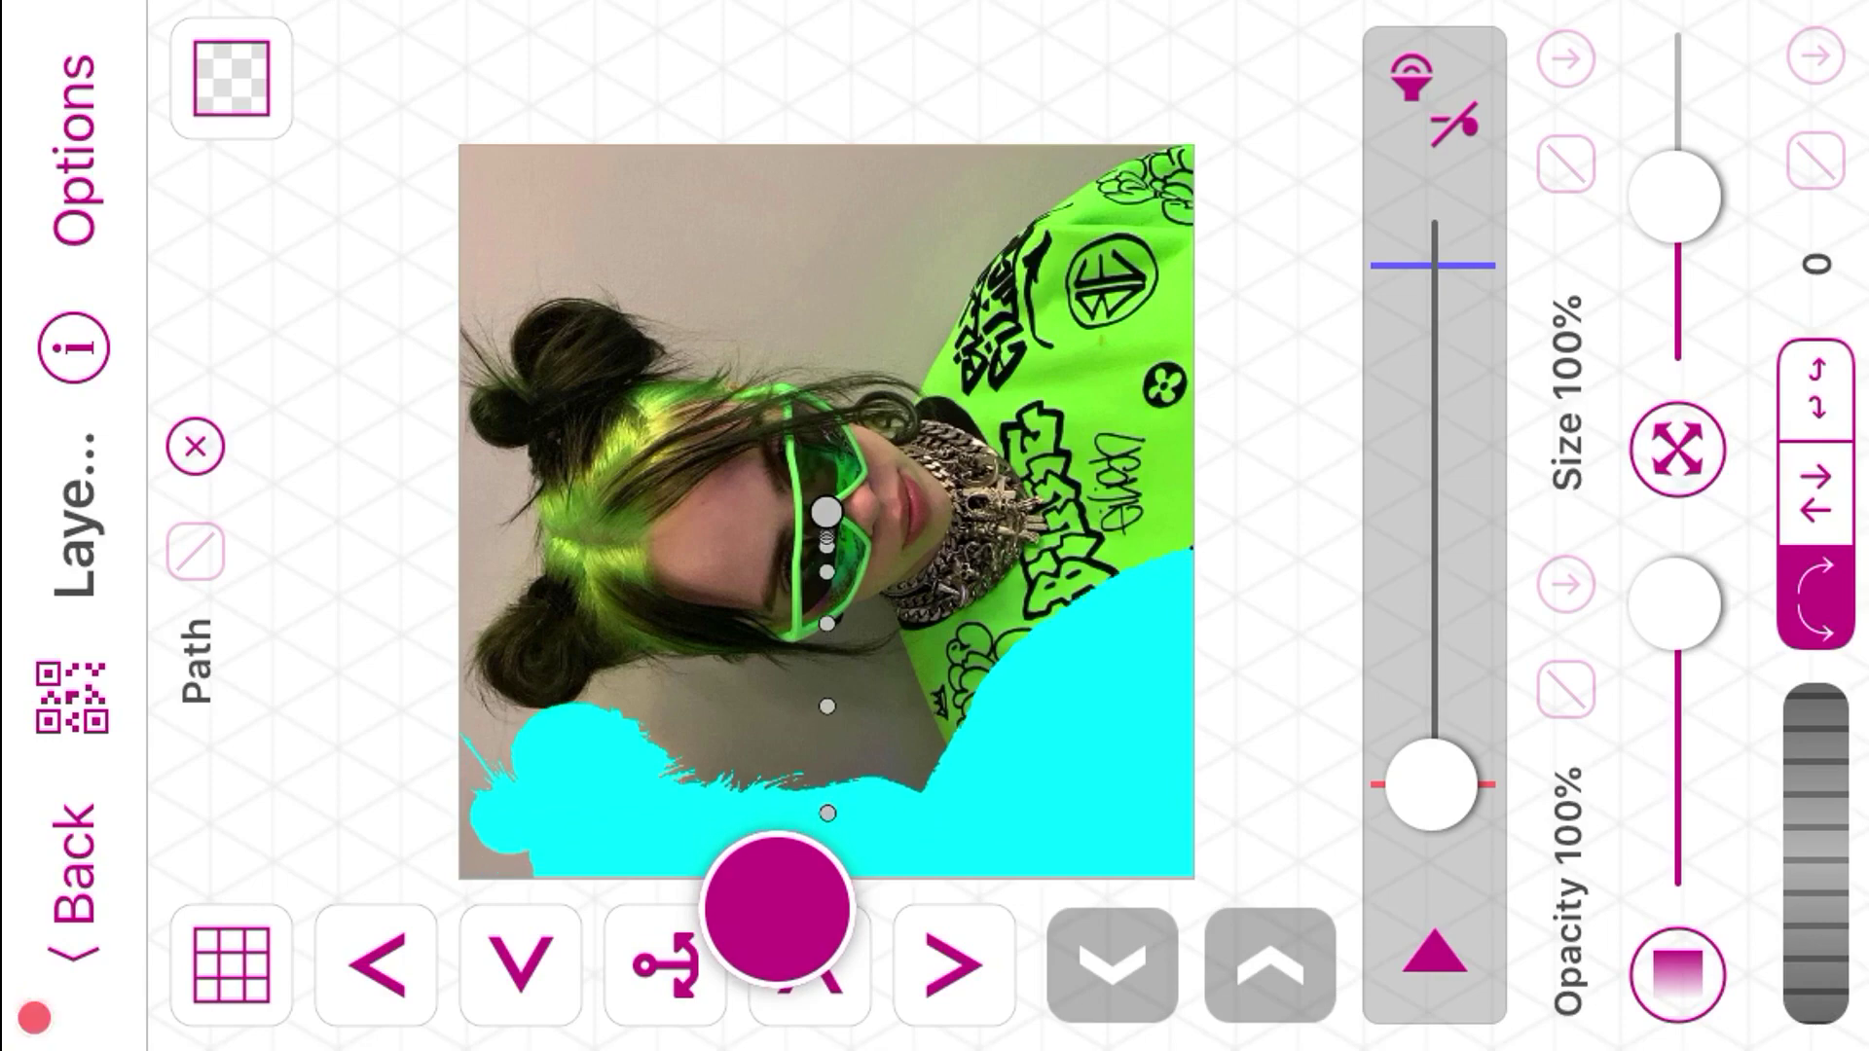
pyautogui.click(73, 867)
# Step: Copy layer 2's motion keyframes onto layer 1 so its portrait slides the opposite way
pyautogui.click(376, 925)
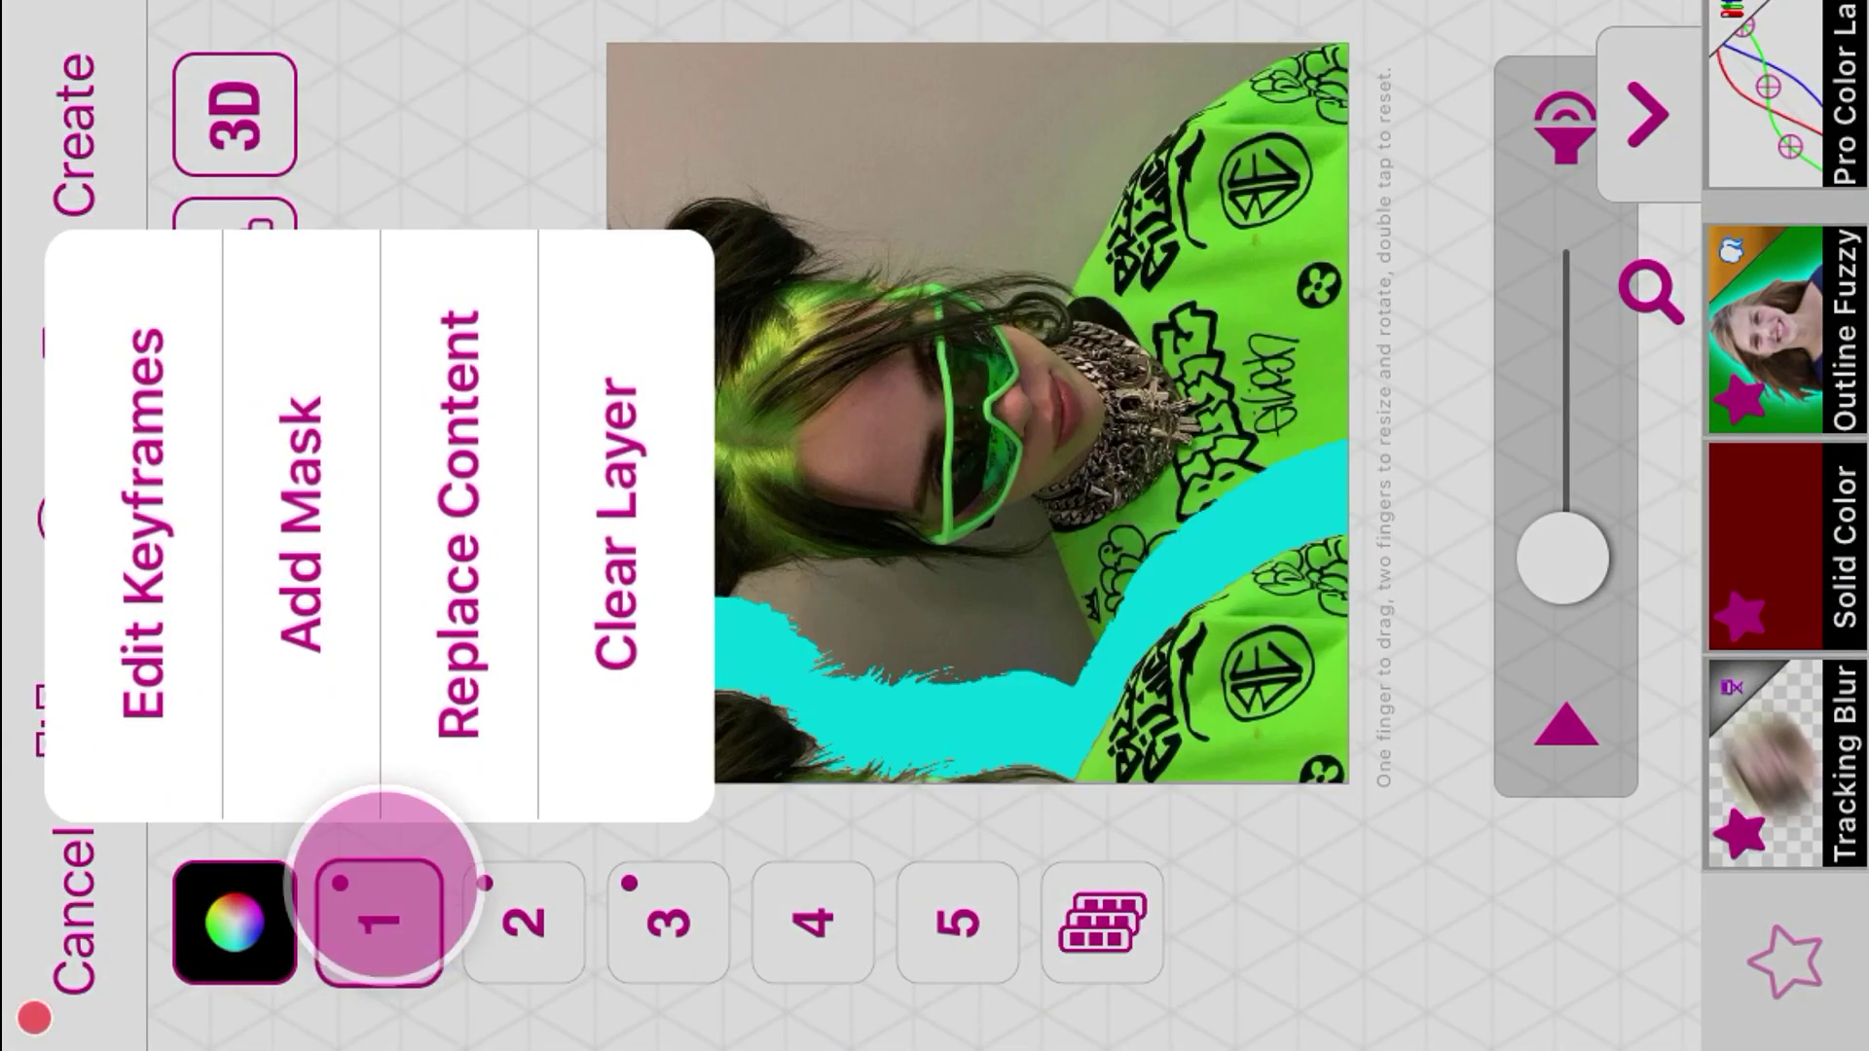
pyautogui.click(195, 321)
pyautogui.click(76, 146)
pyautogui.click(743, 147)
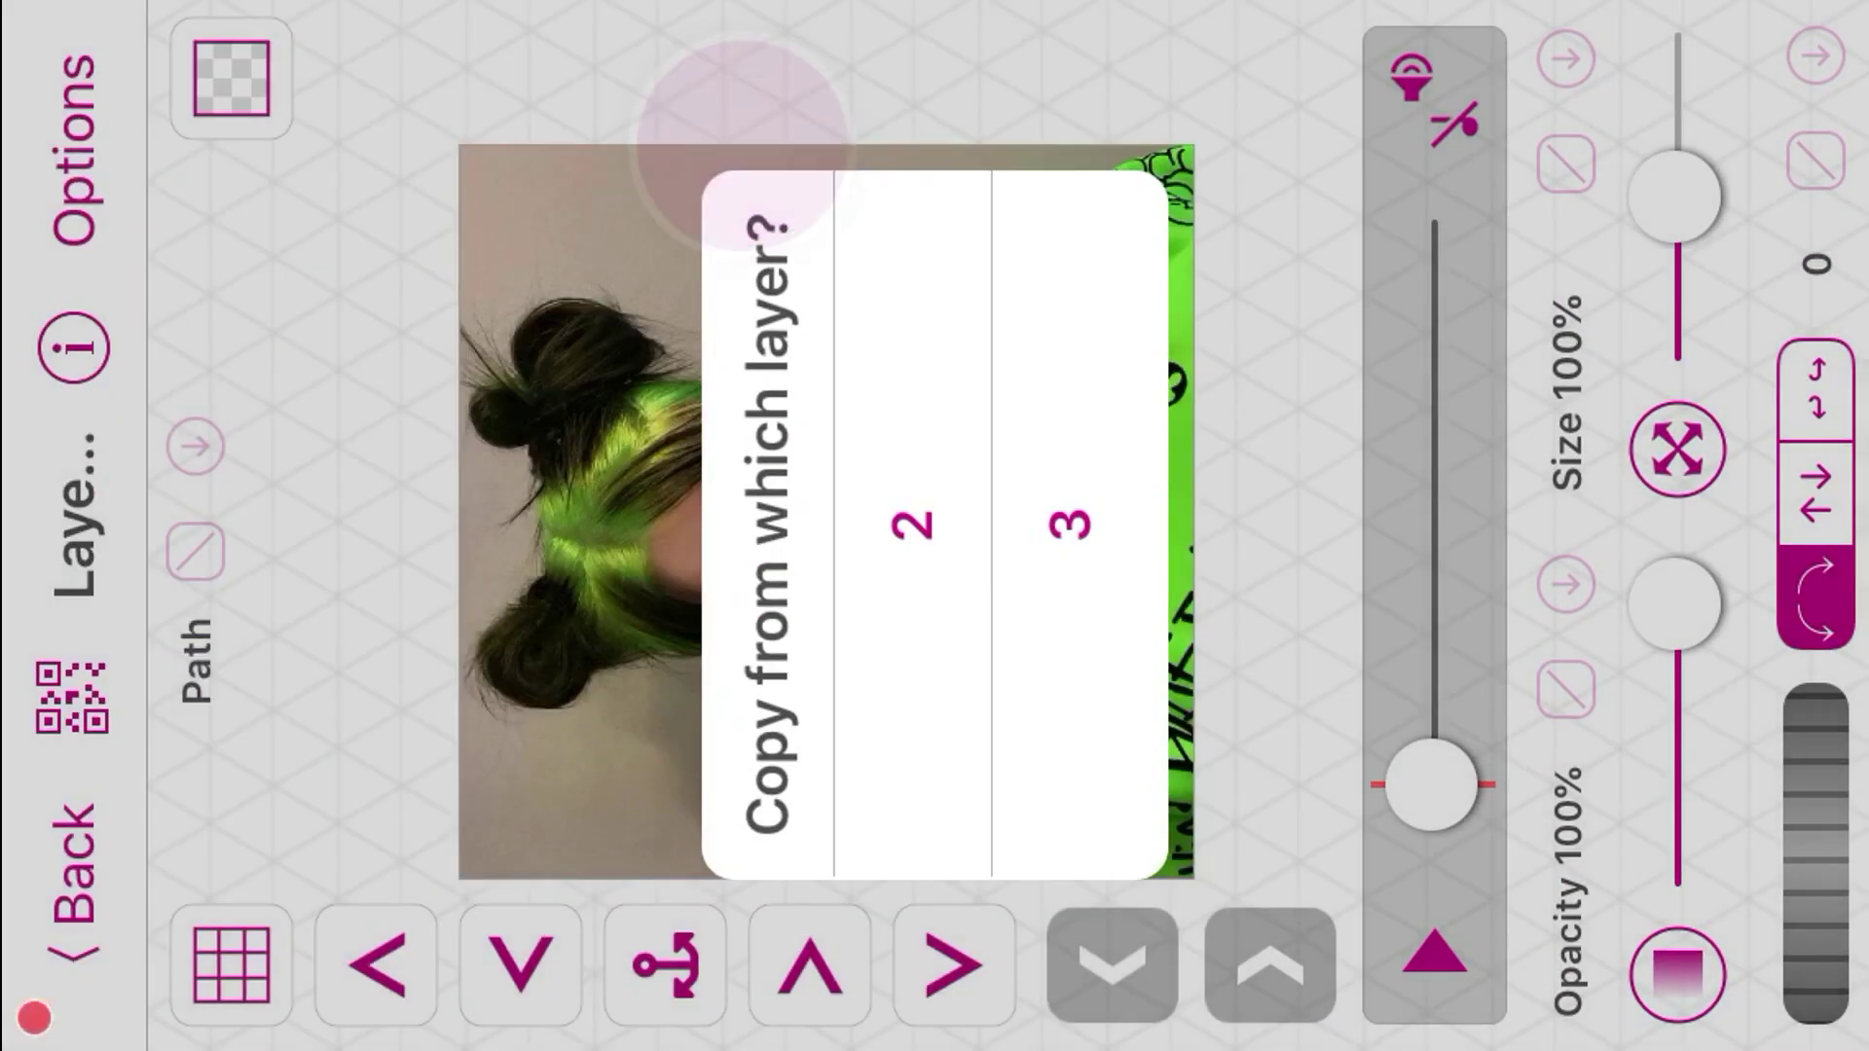
pyautogui.click(876, 477)
pyautogui.click(83, 68)
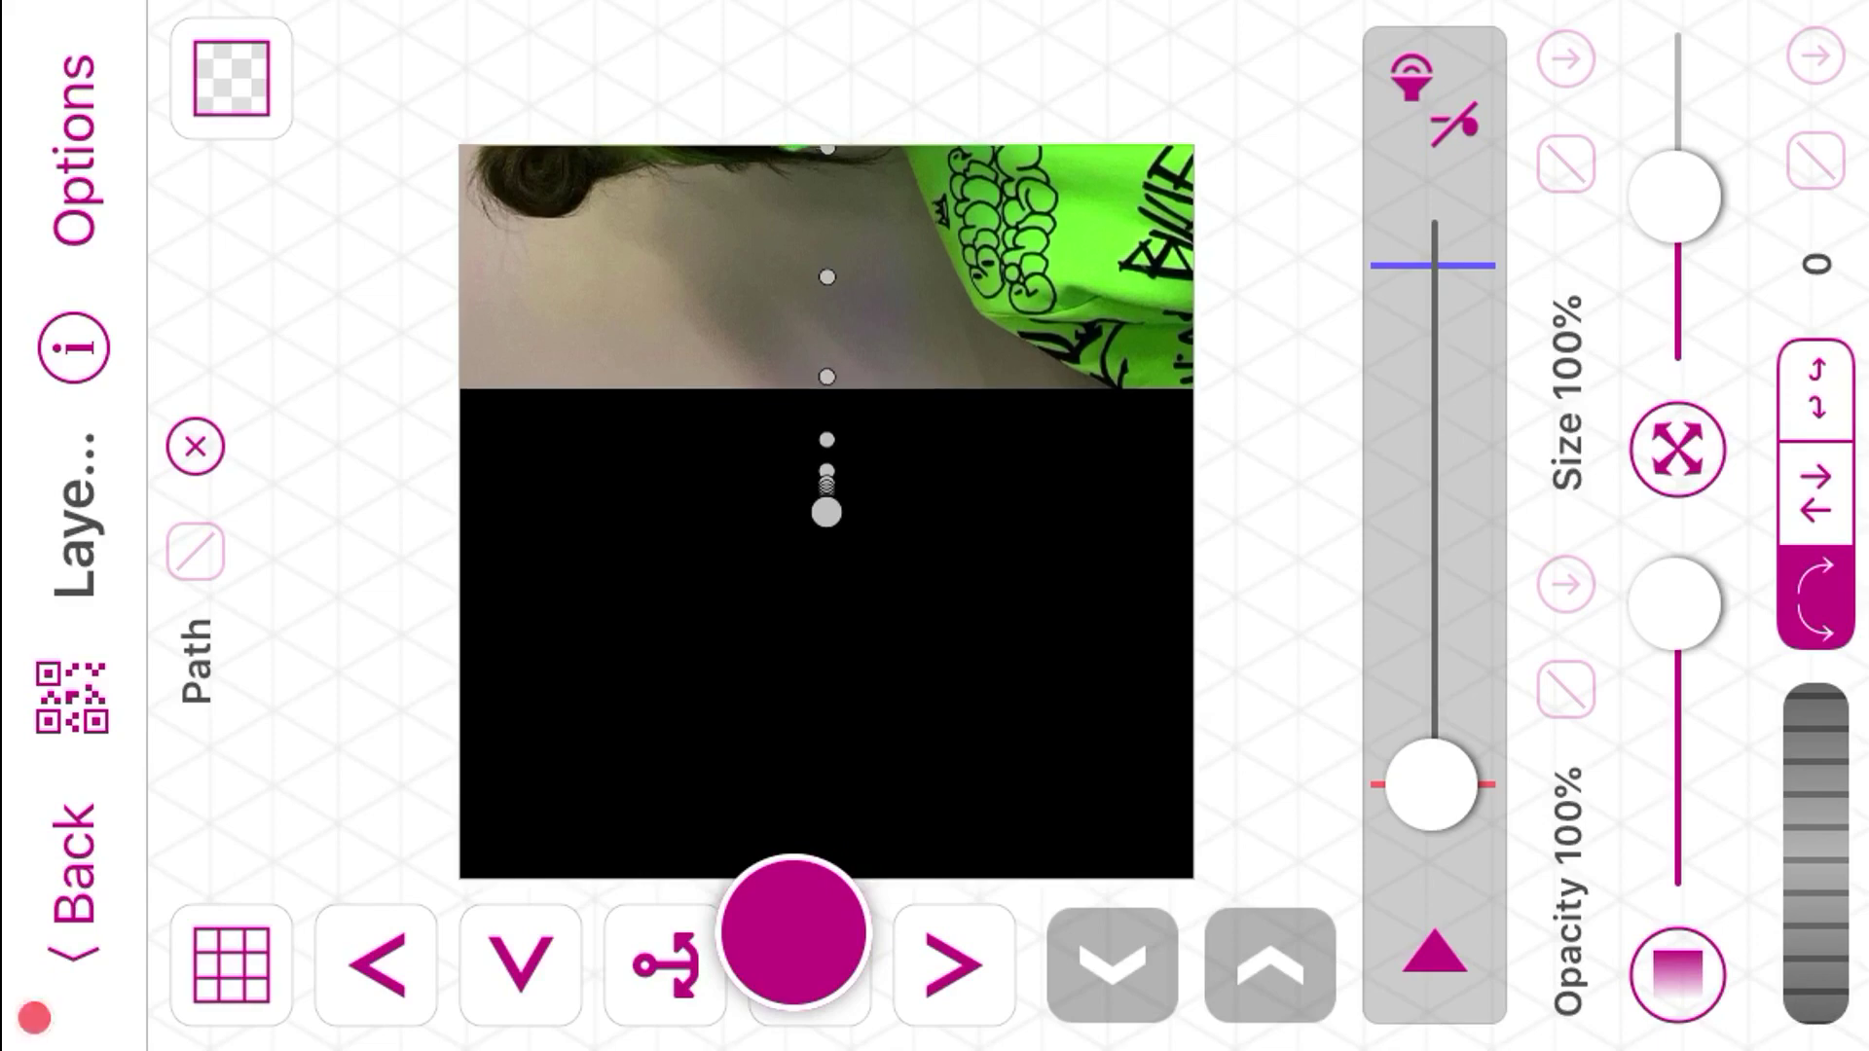
pyautogui.click(50, 885)
# Step: Mirror layer 1 and add a Tracking Blur with slightly increased strength
pyautogui.click(1655, 114)
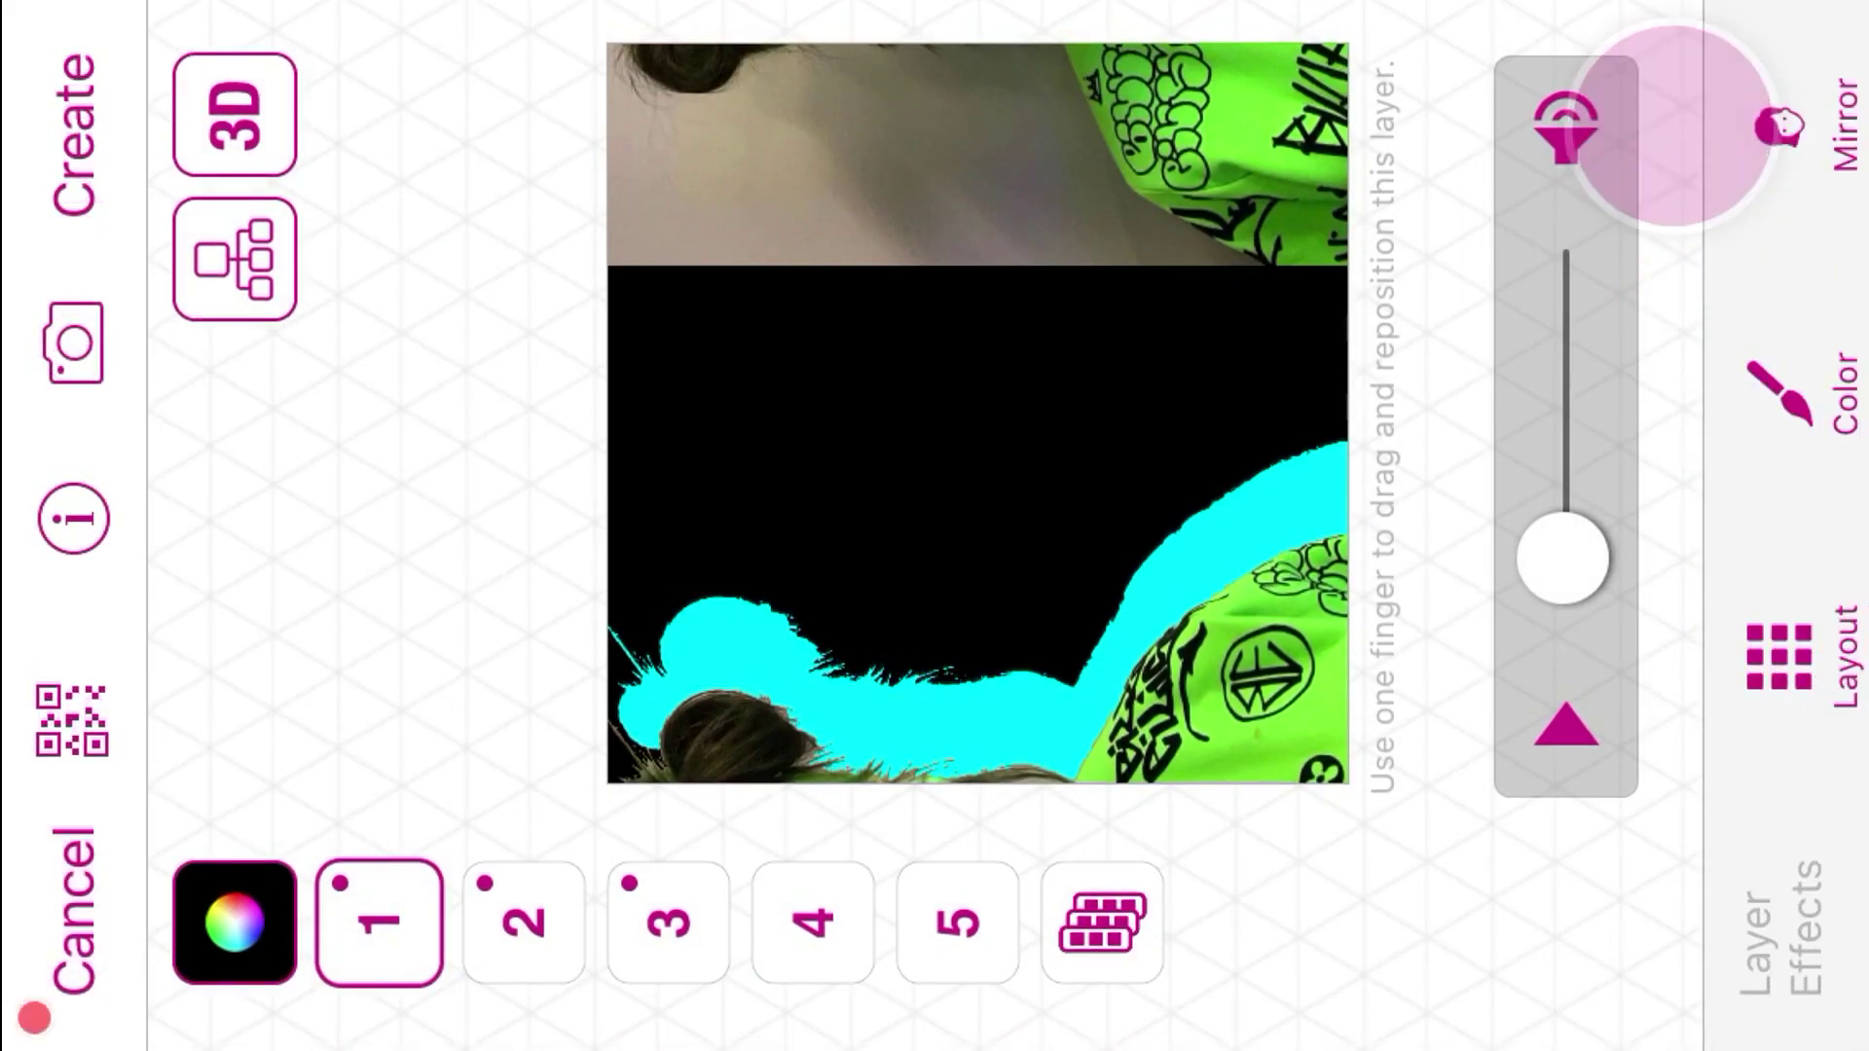
pyautogui.click(1710, 118)
pyautogui.click(877, 122)
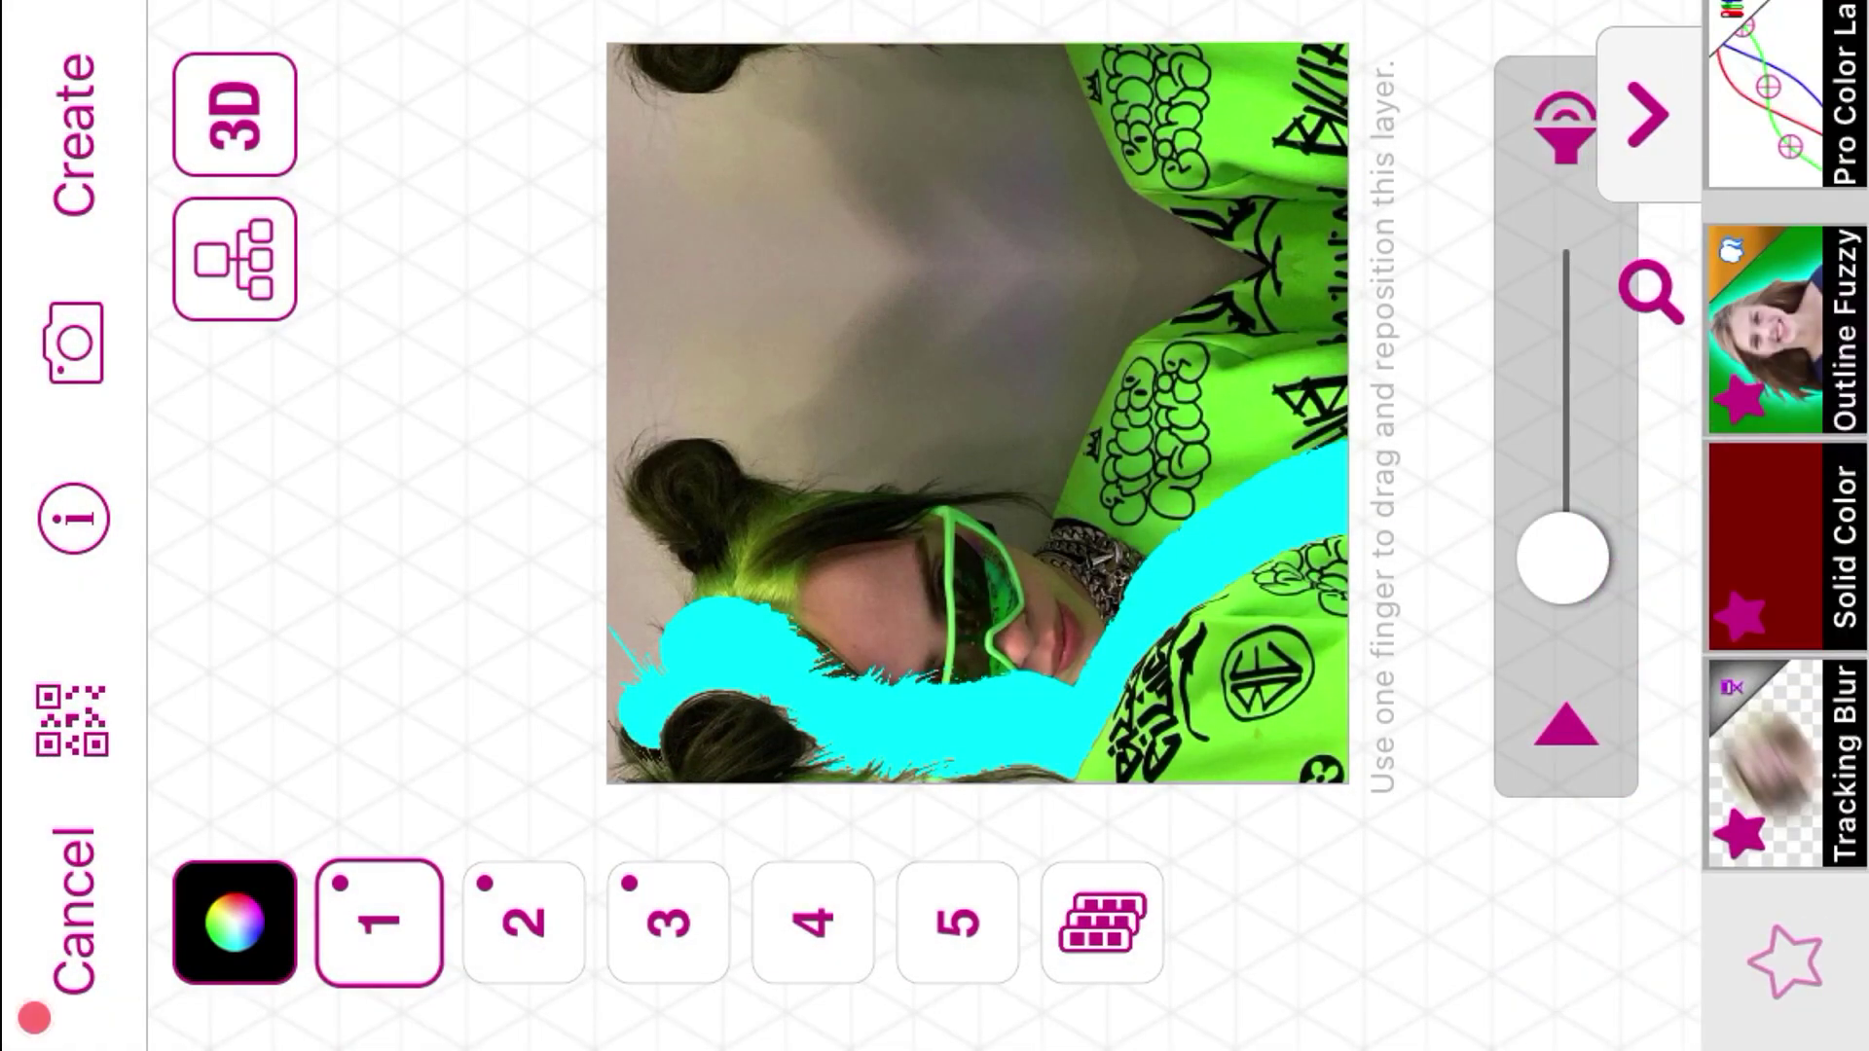
pyautogui.click(1801, 759)
pyautogui.moveTo(1406, 937); pyautogui.dragTo(1410, 923)
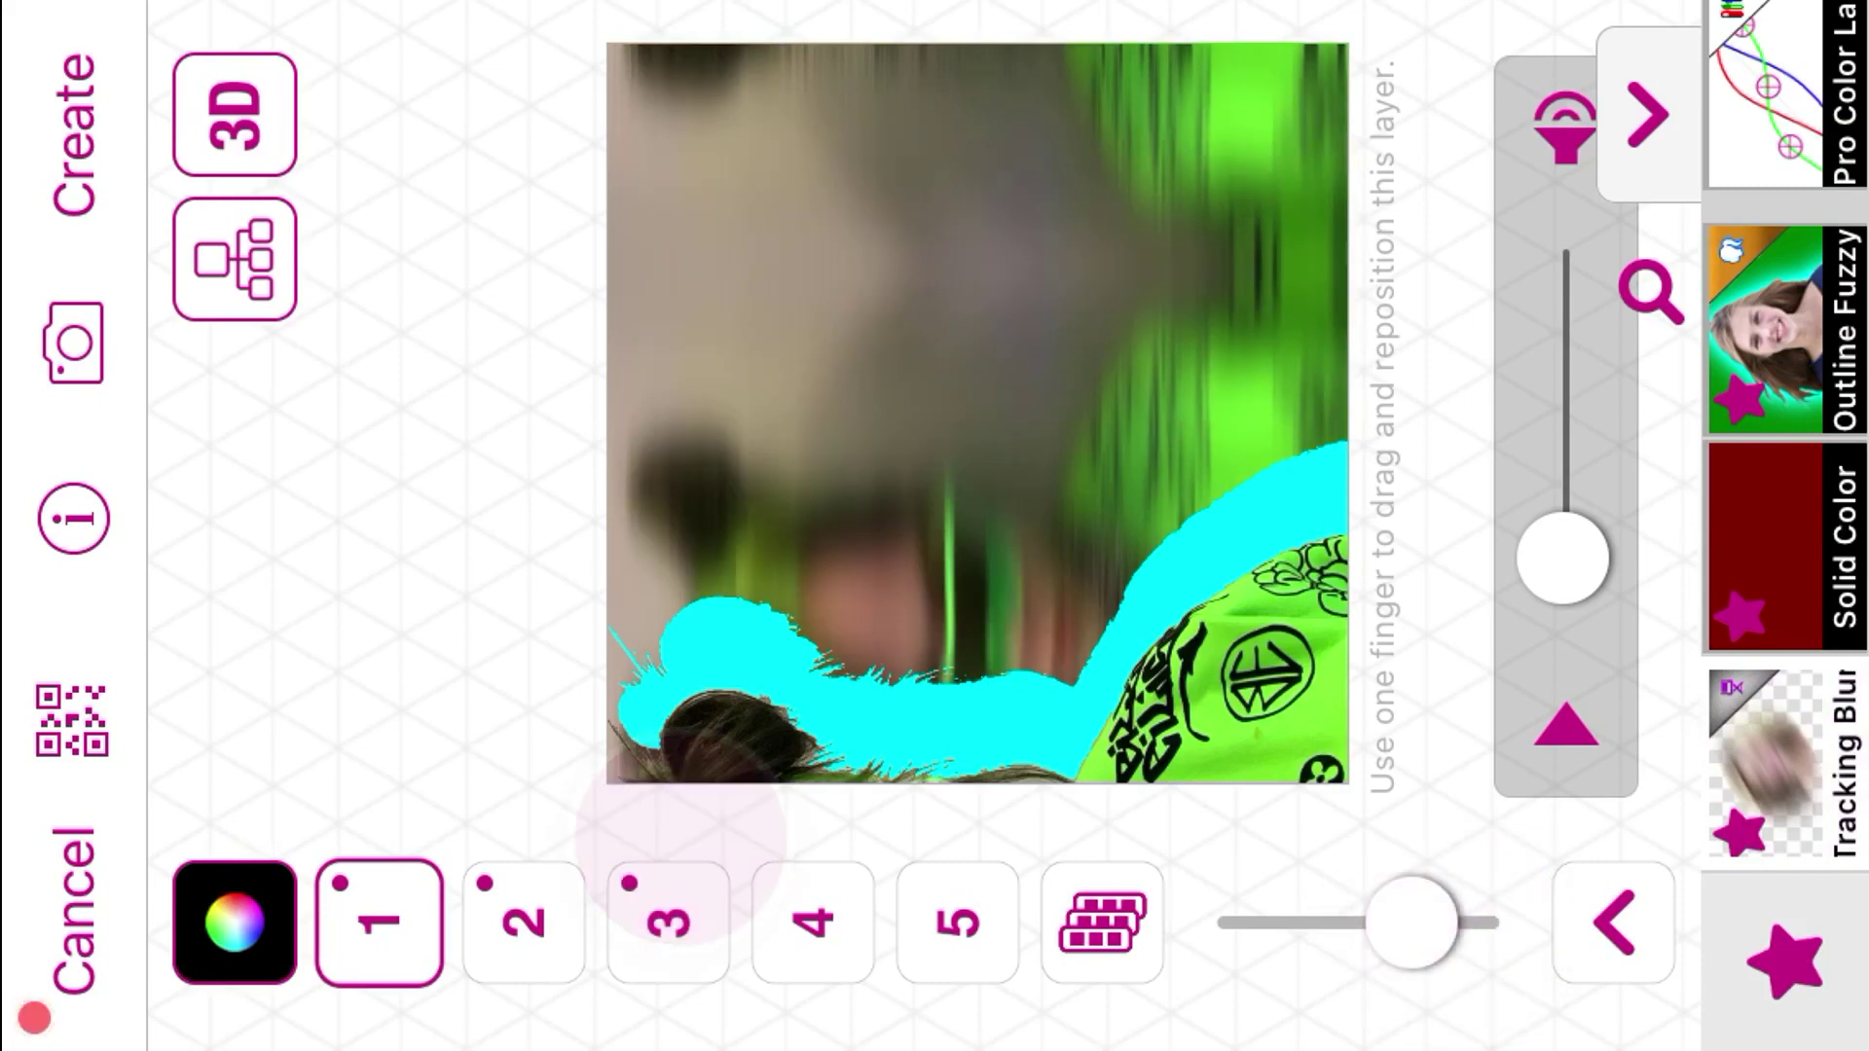
# Step: Check layer 3's menu and the colour settings, leaving them unchanged
pyautogui.click(681, 847)
pyautogui.click(1039, 213)
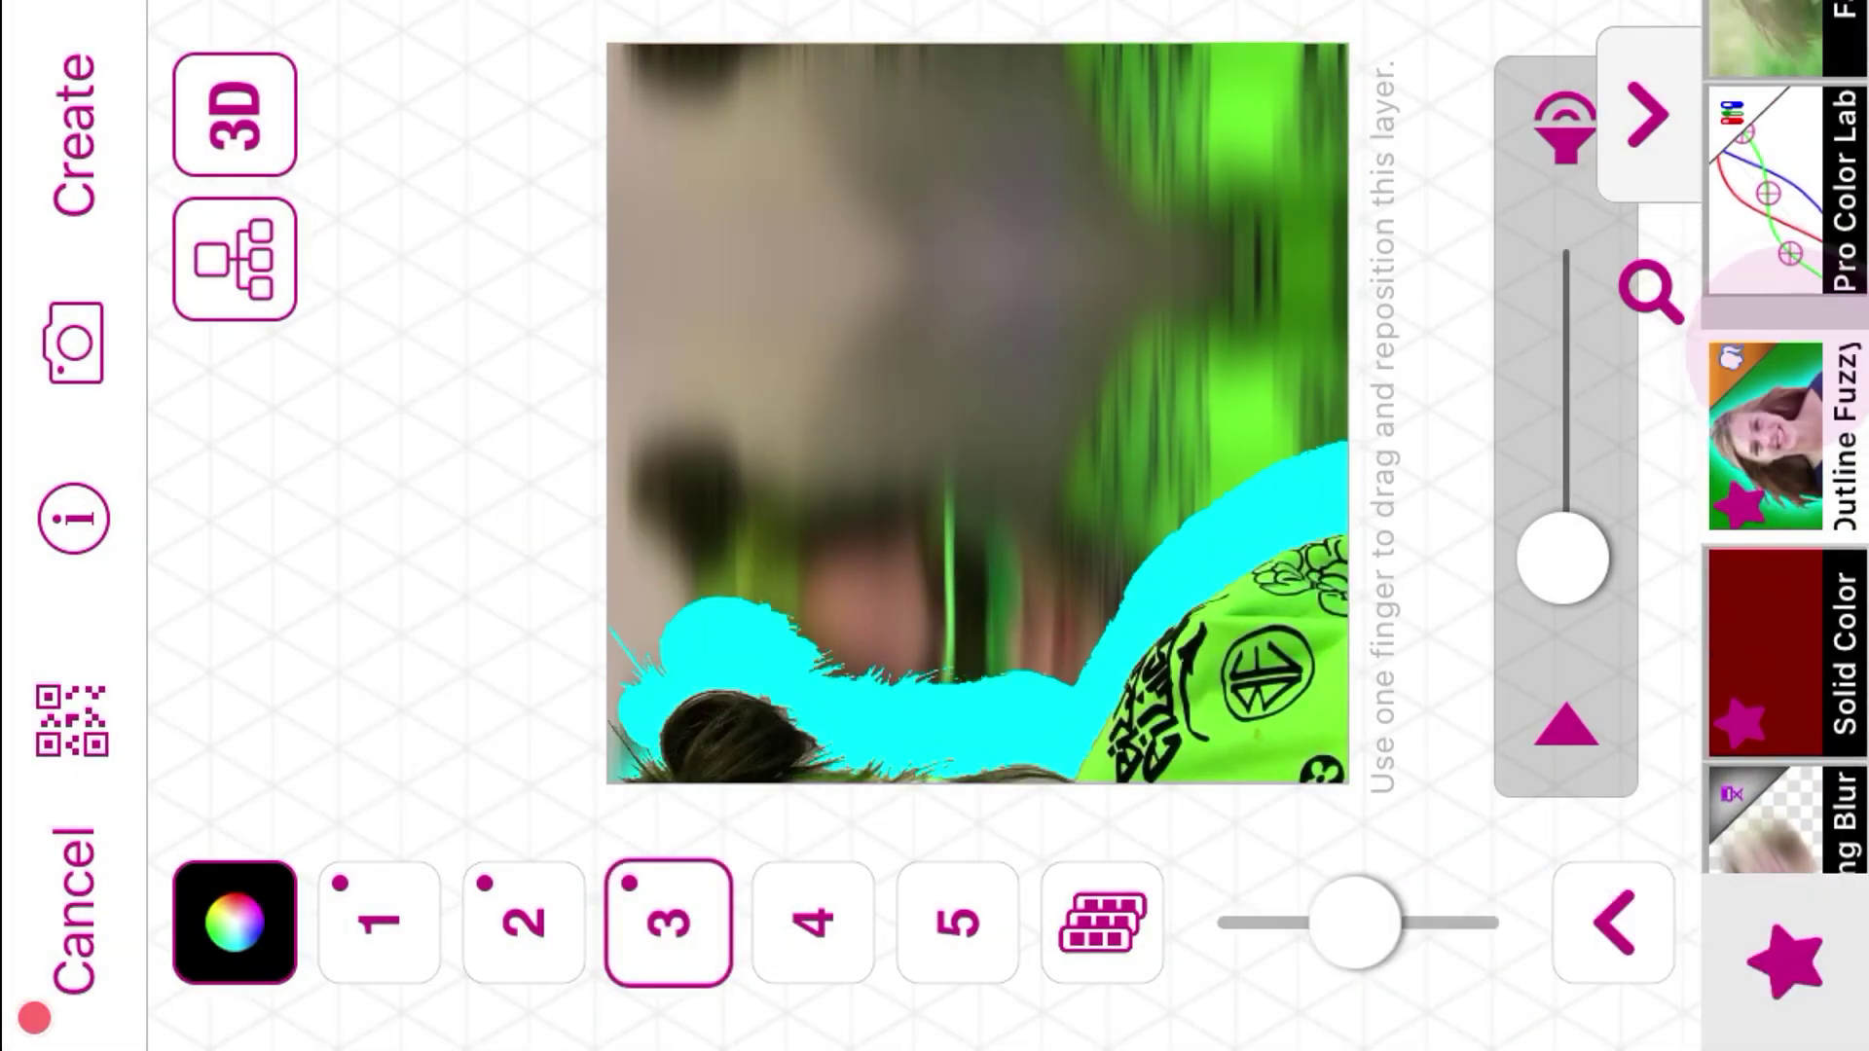
pyautogui.click(235, 922)
pyautogui.click(713, 156)
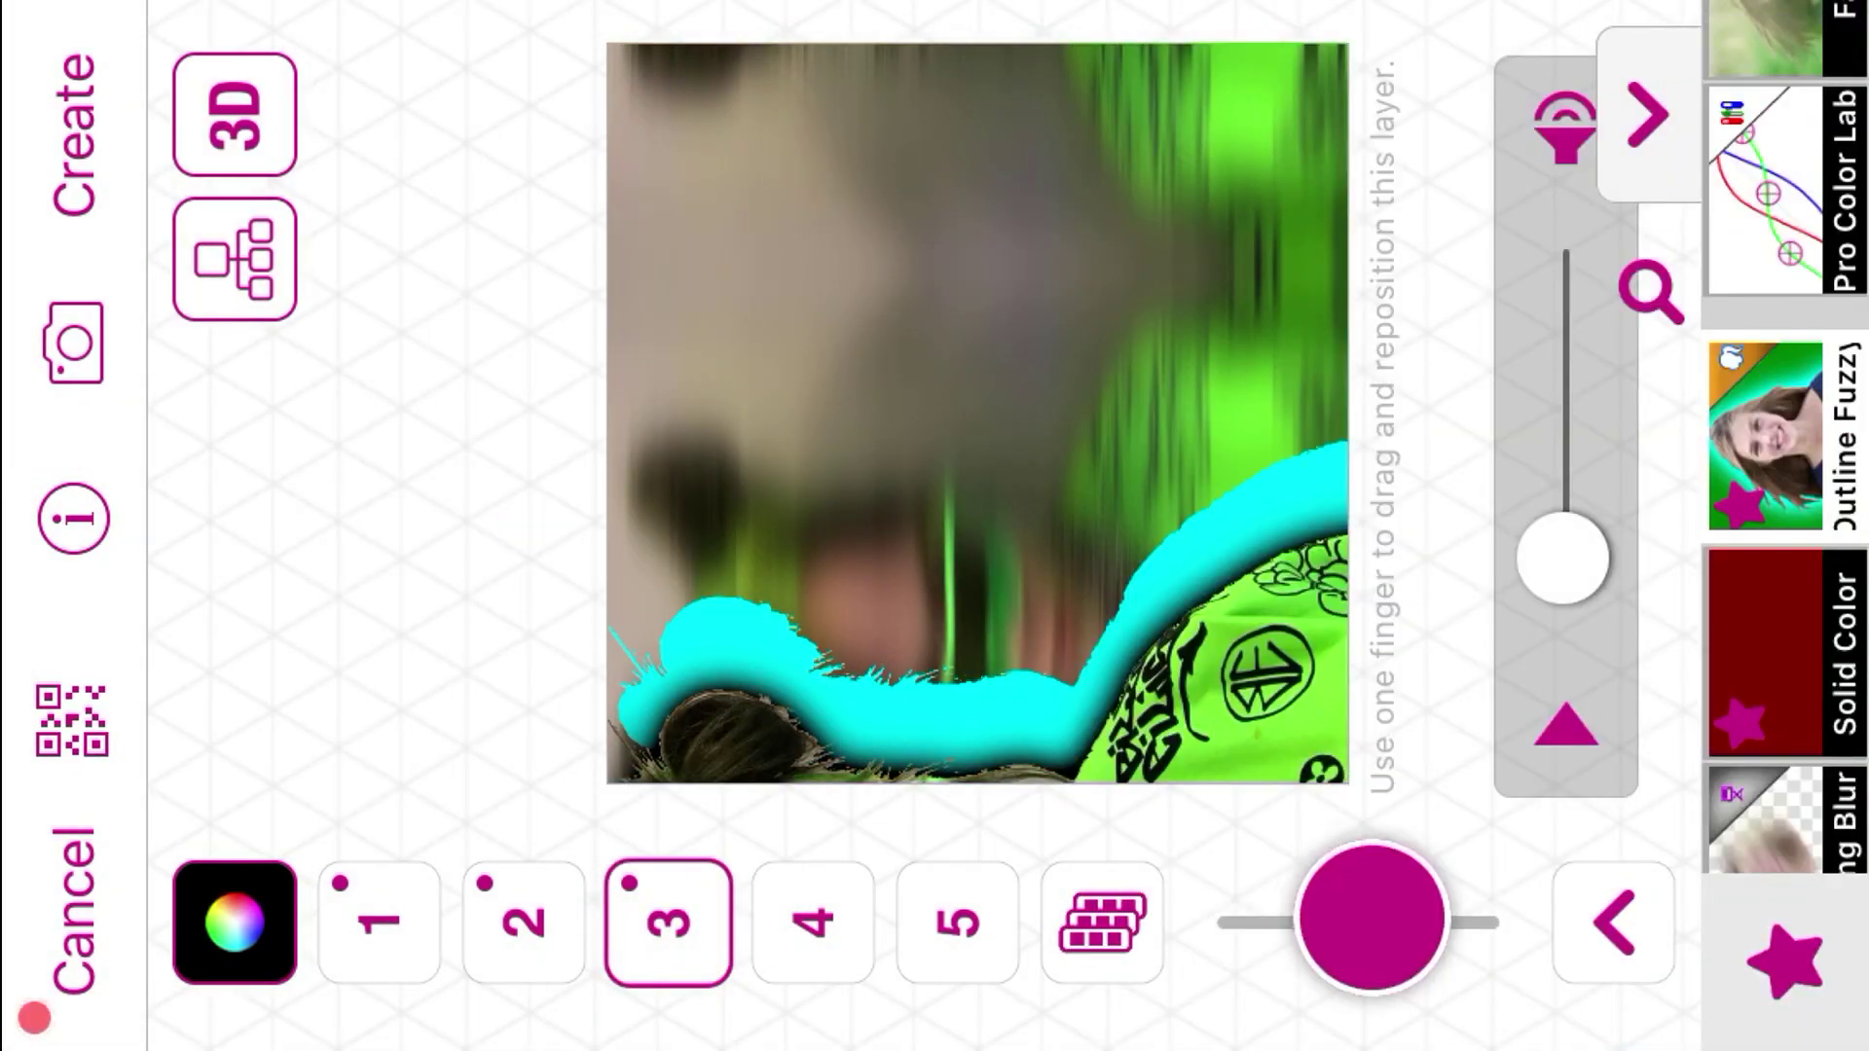
# Step: Render and accept the layered preview, then begin a new multi-layer edit
pyautogui.click(53, 83)
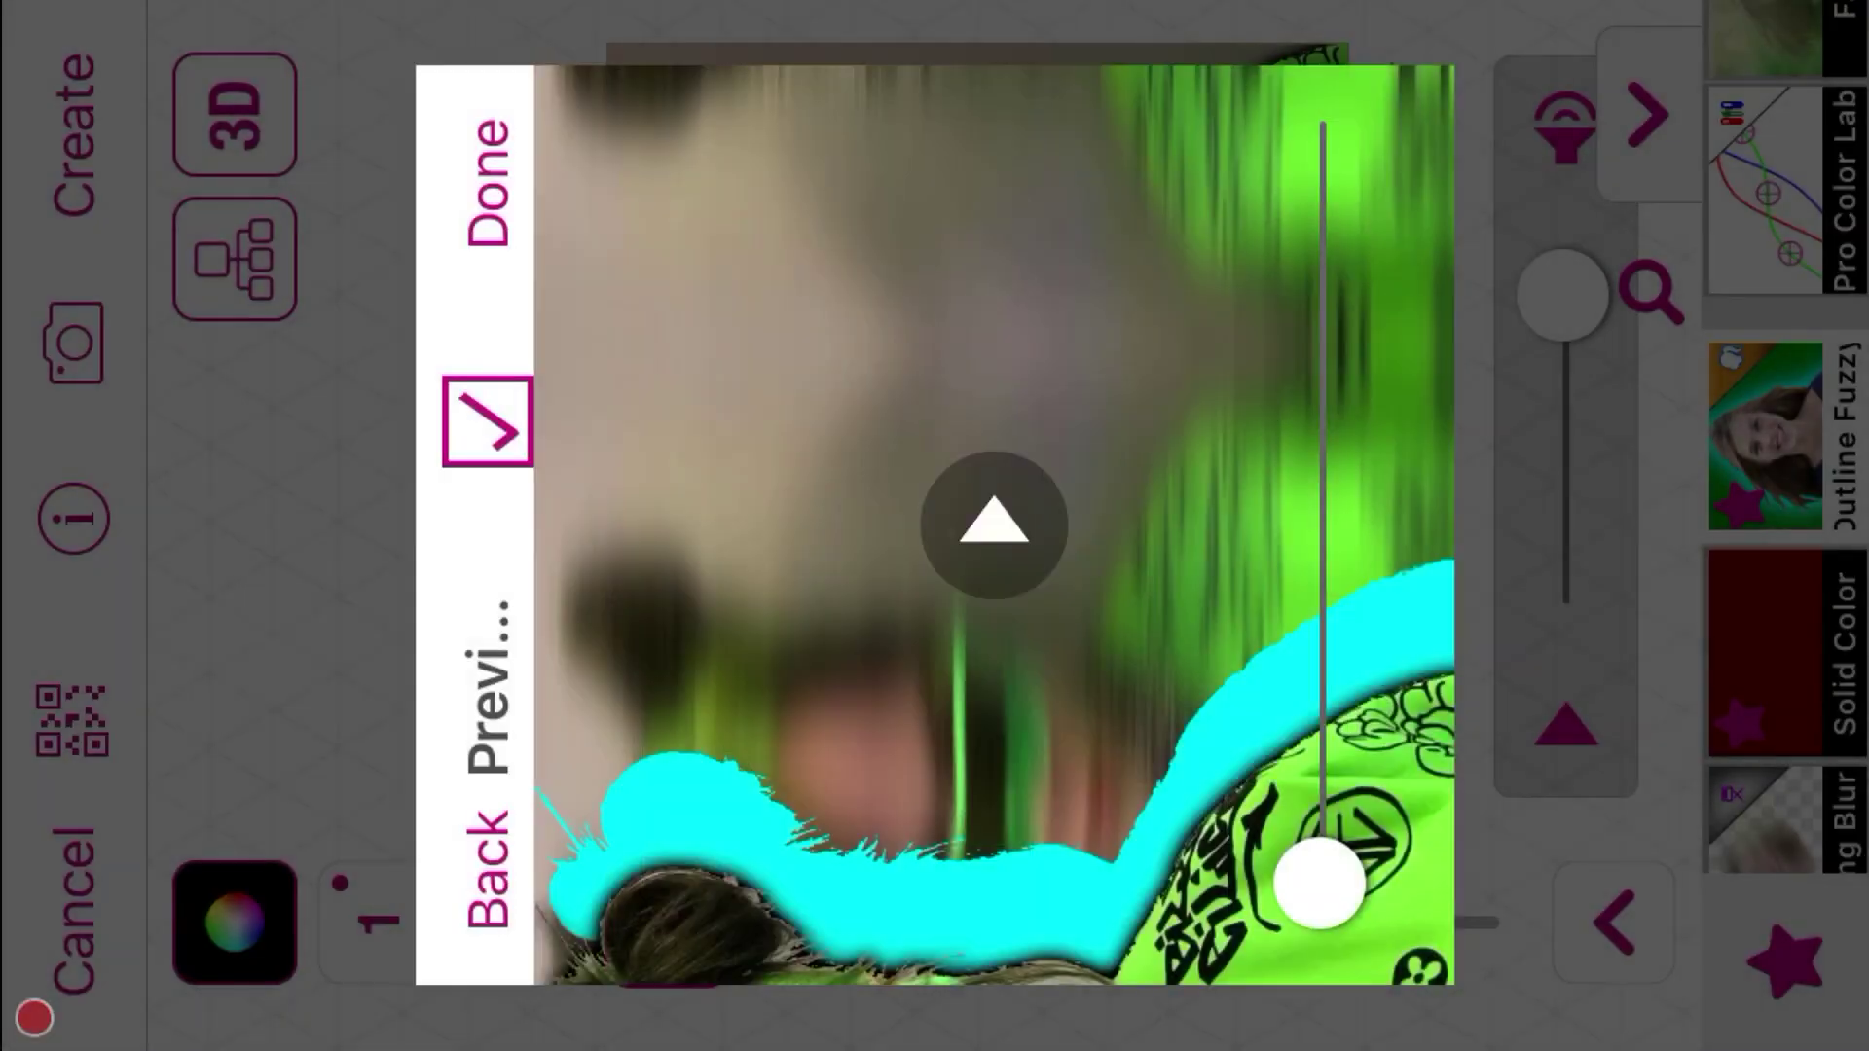
pyautogui.click(488, 146)
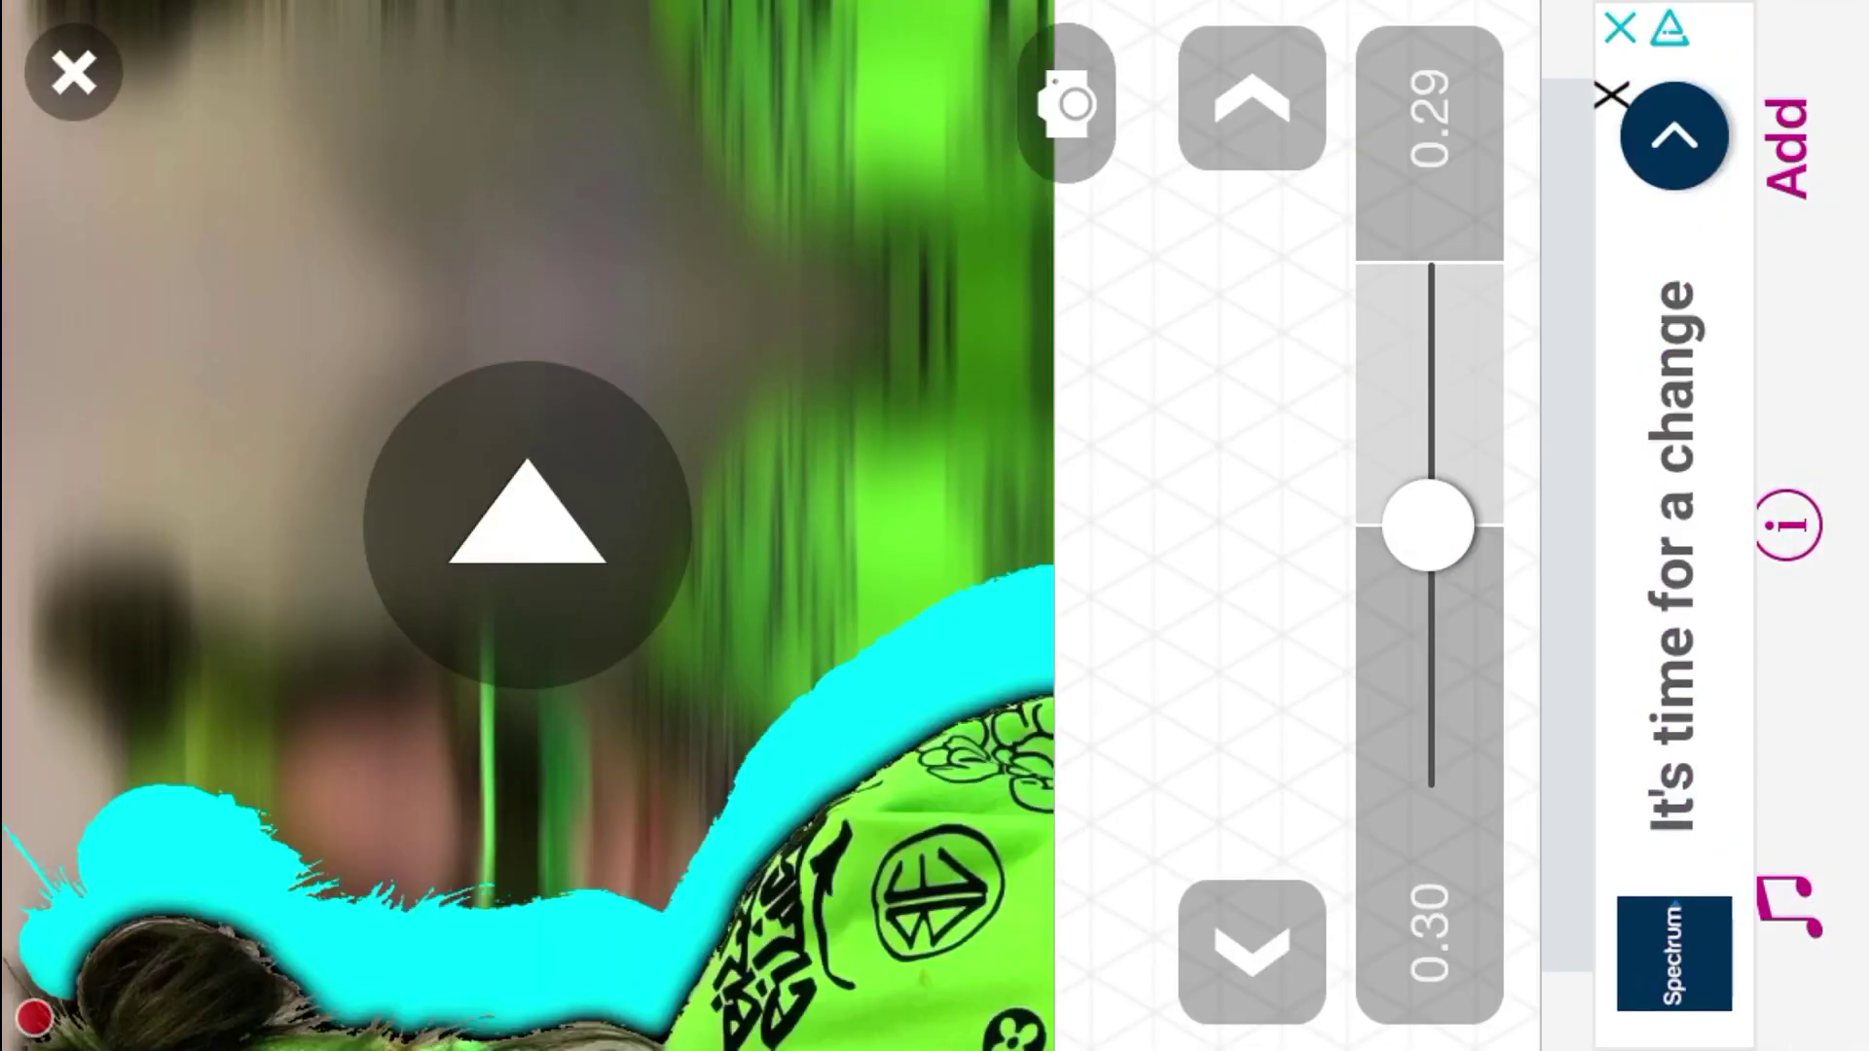
pyautogui.click(1627, 104)
pyautogui.click(1252, 250)
# Step: Fill layer 1 with the green-shirt portrait photo
pyautogui.click(382, 910)
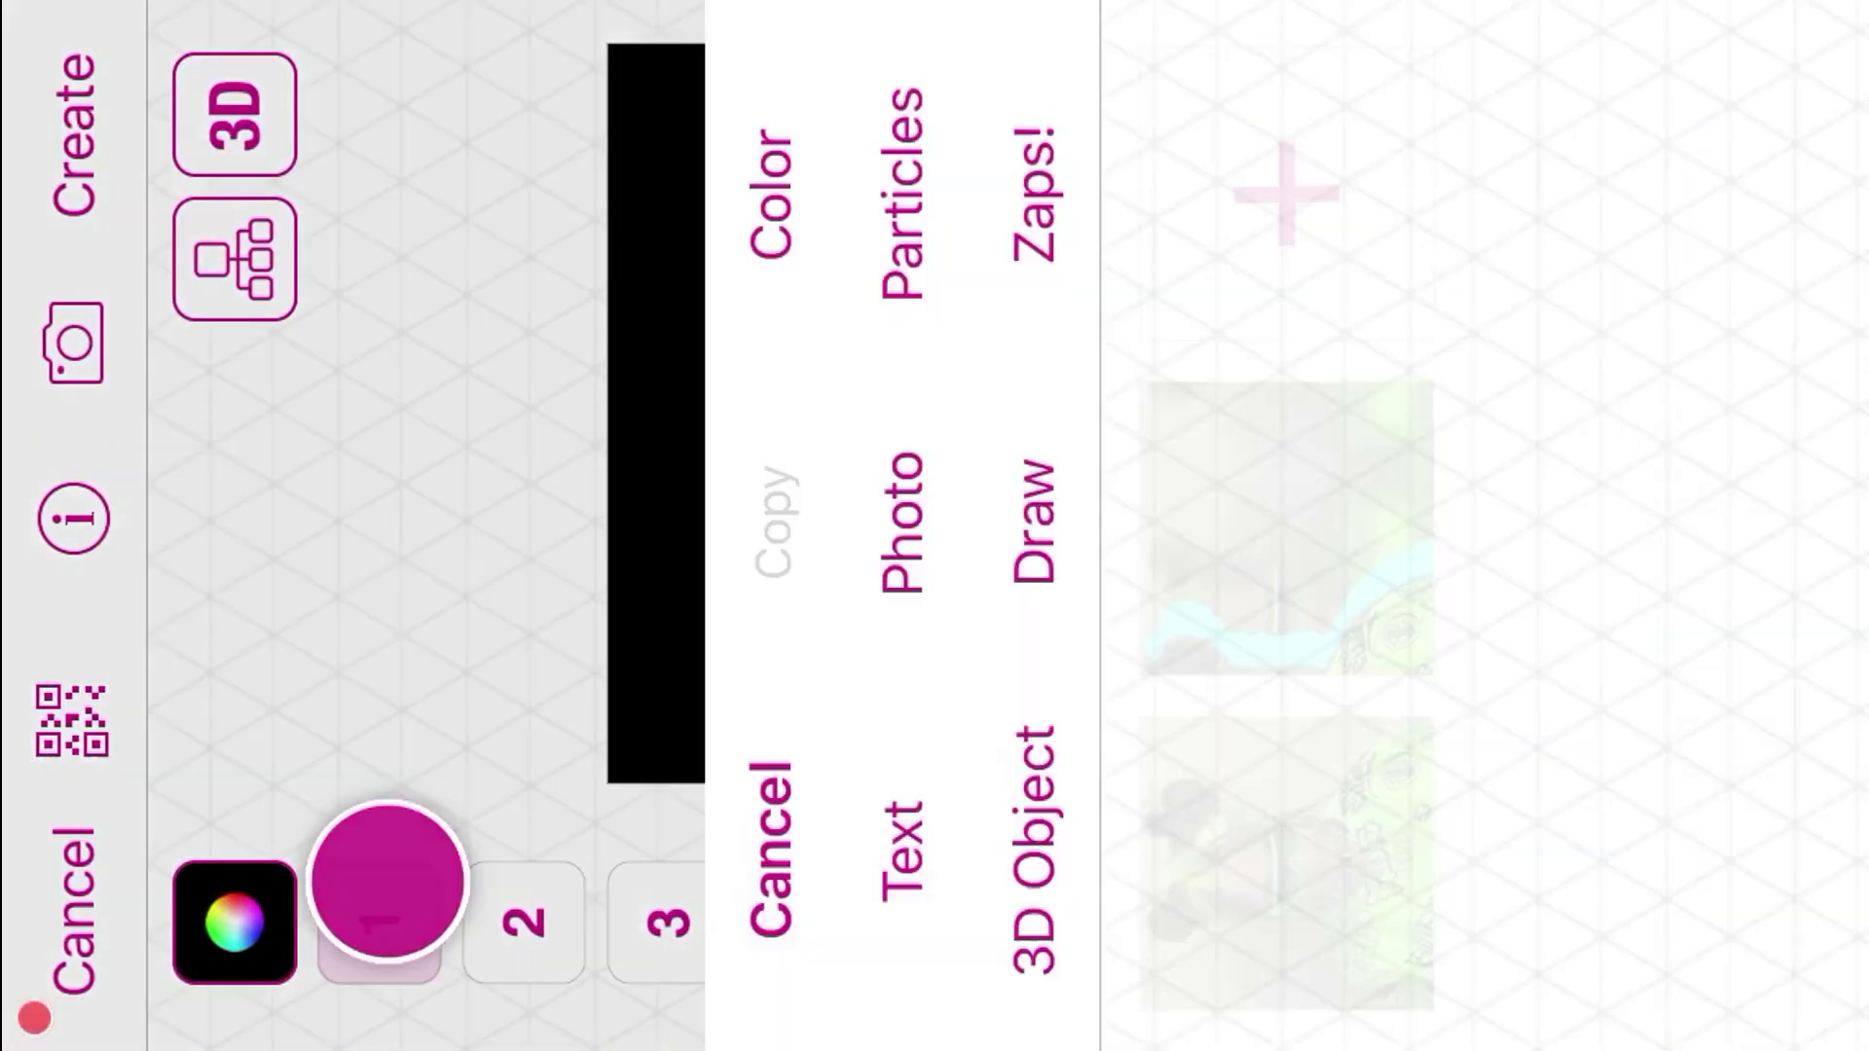
pyautogui.click(584, 522)
pyautogui.click(376, 918)
# Step: Keyframe a slight 0.01 rotation at the start of layer 1, then move to about 0.17 s
pyautogui.click(146, 459)
pyautogui.moveTo(1431, 745); pyautogui.dragTo(1439, 171)
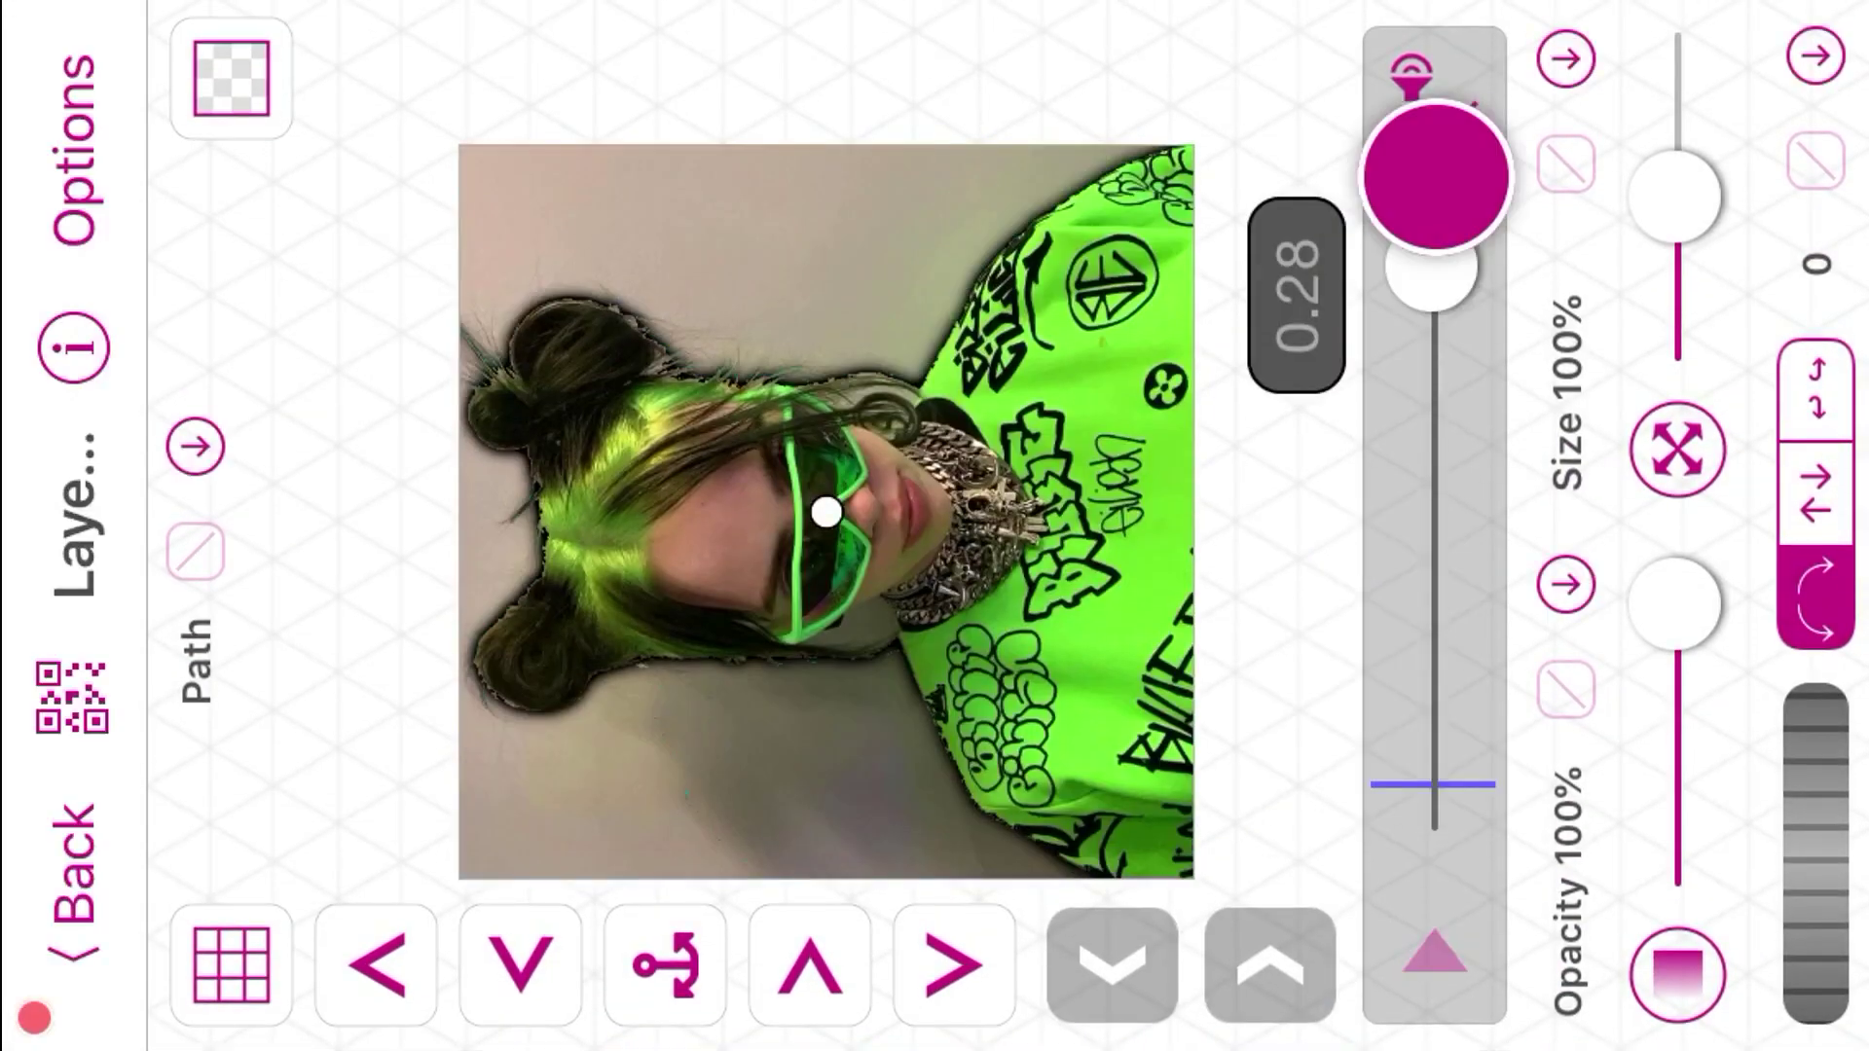
pyautogui.click(1113, 964)
pyautogui.moveTo(1804, 885); pyautogui.dragTo(1796, 893)
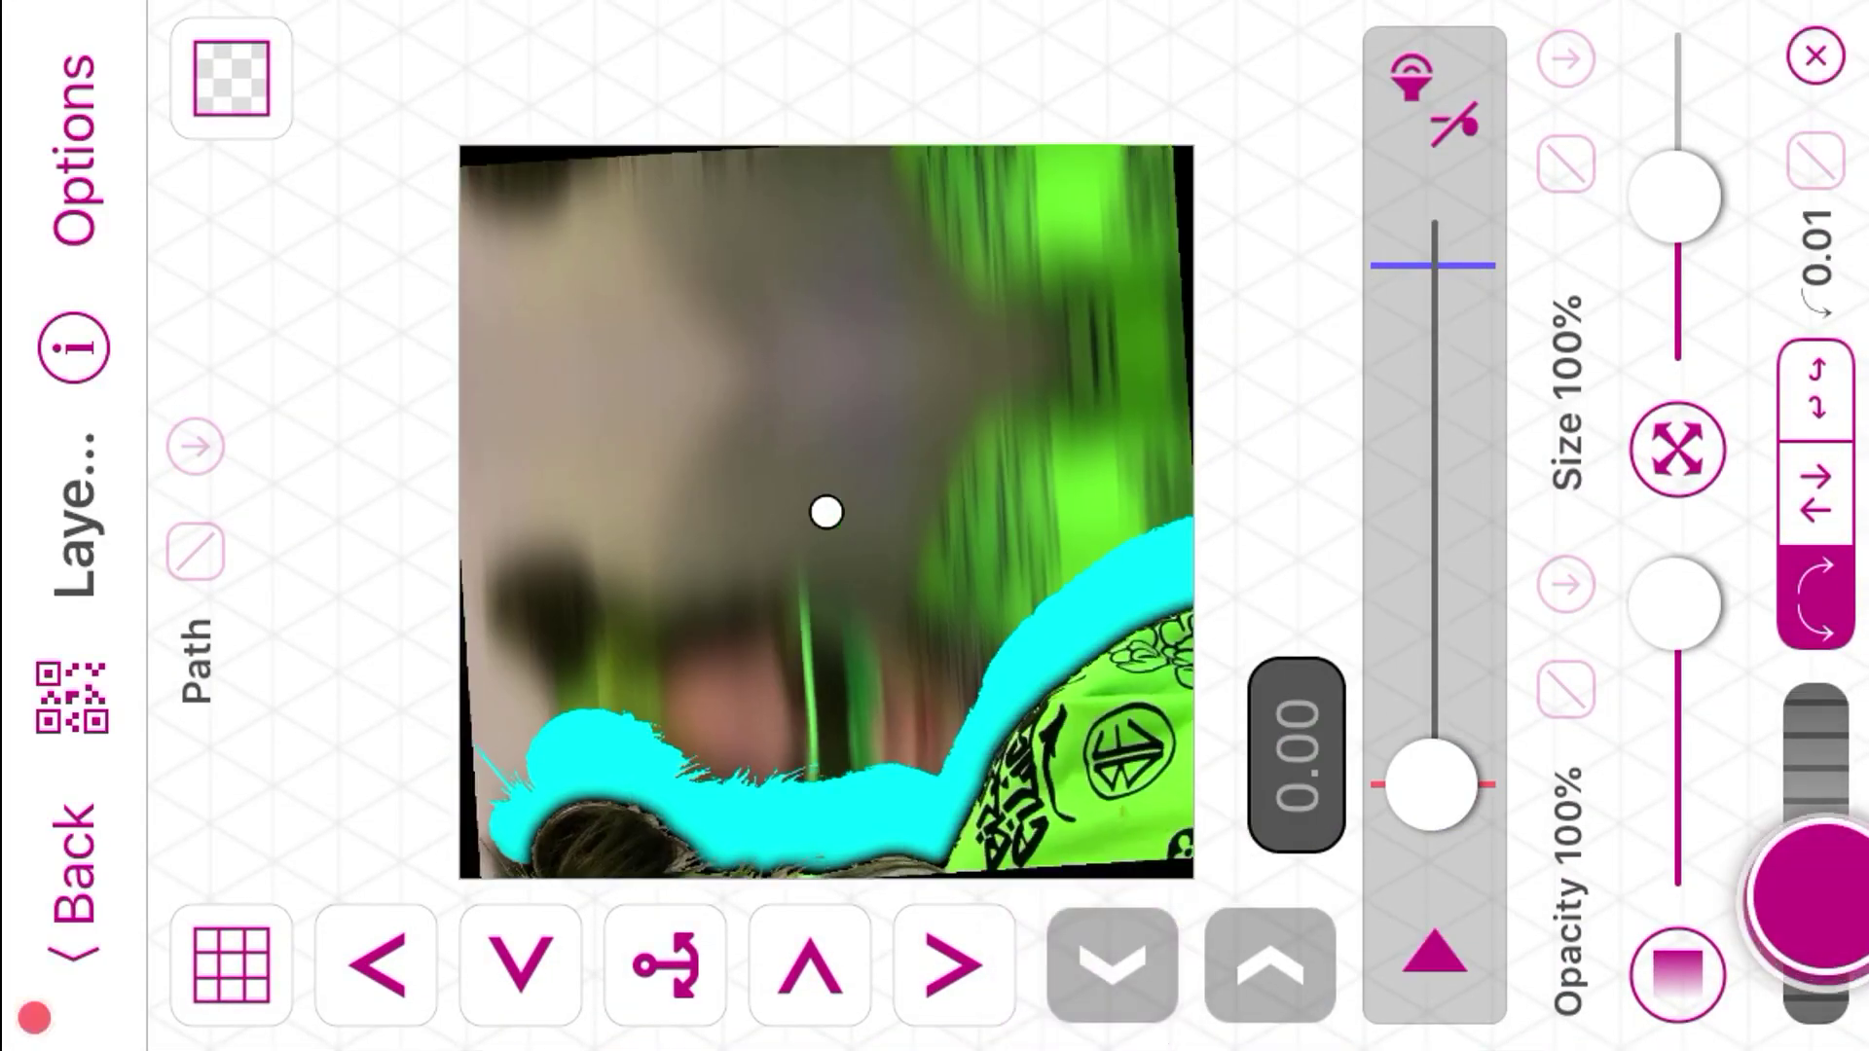
pyautogui.moveTo(1435, 776); pyautogui.dragTo(1407, 438)
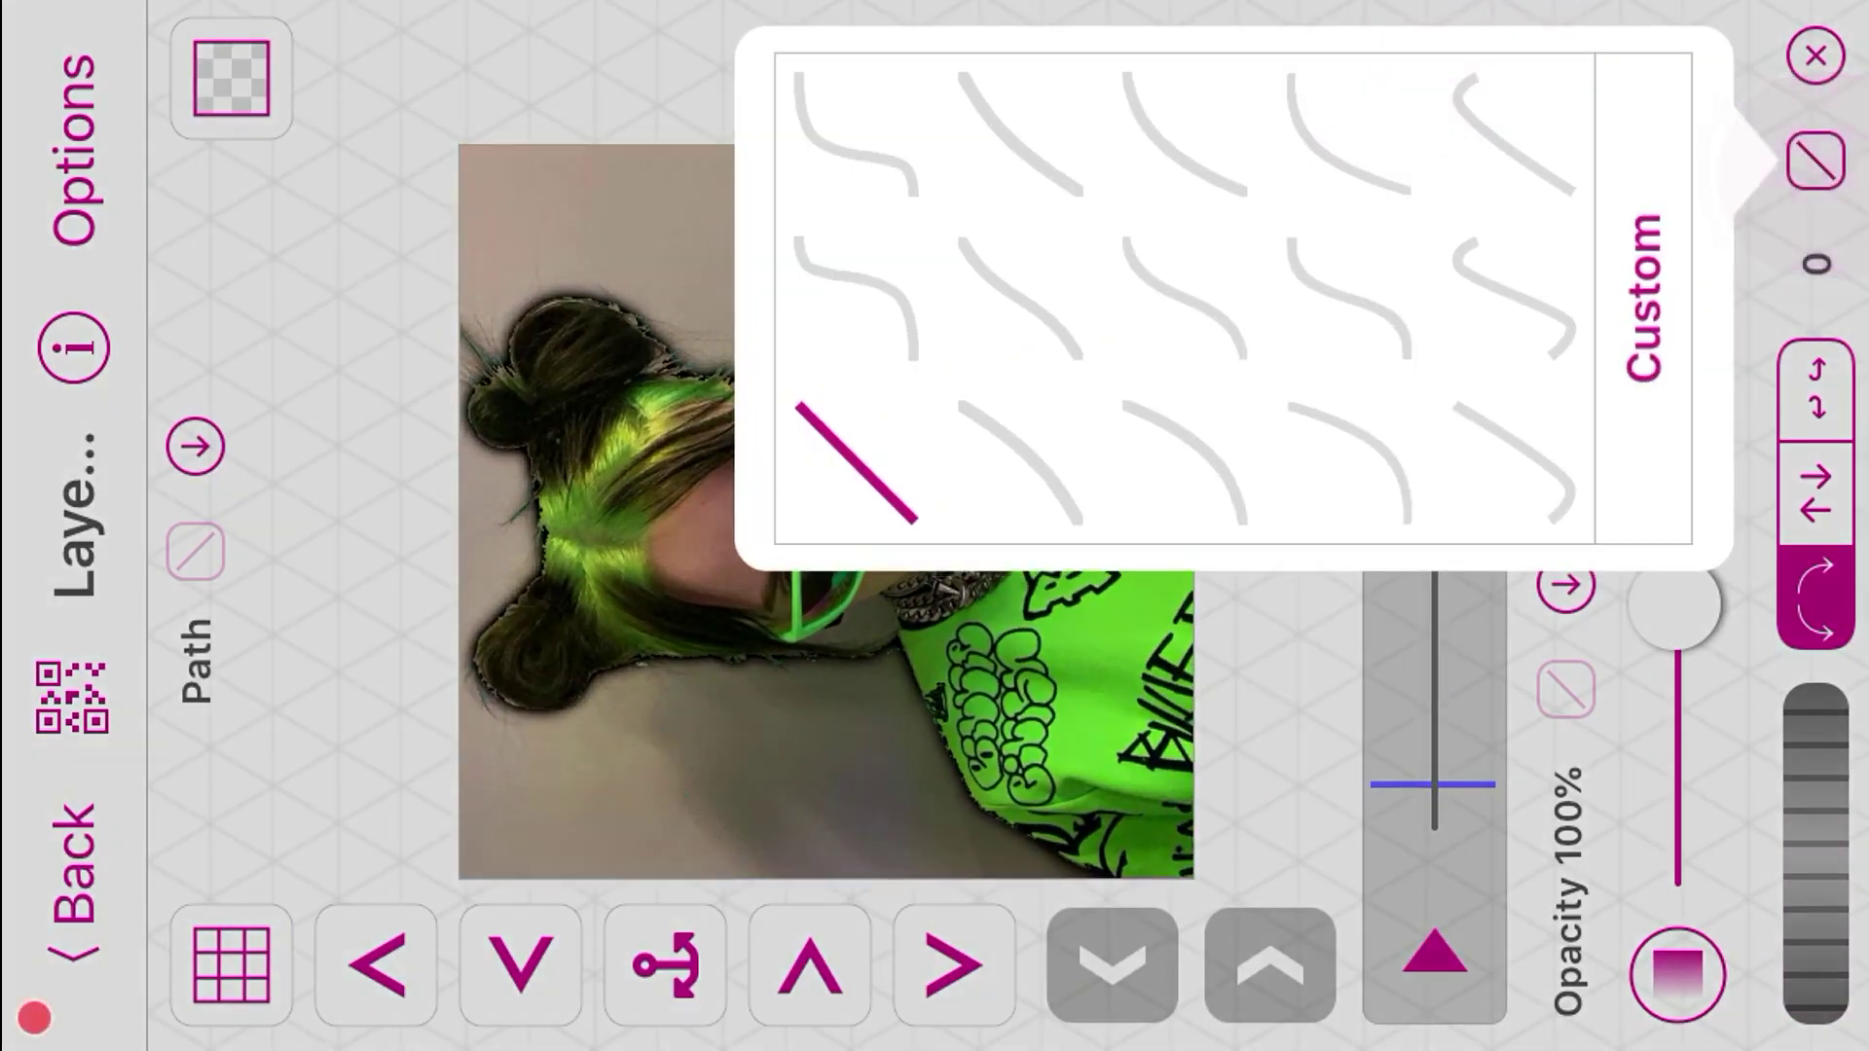